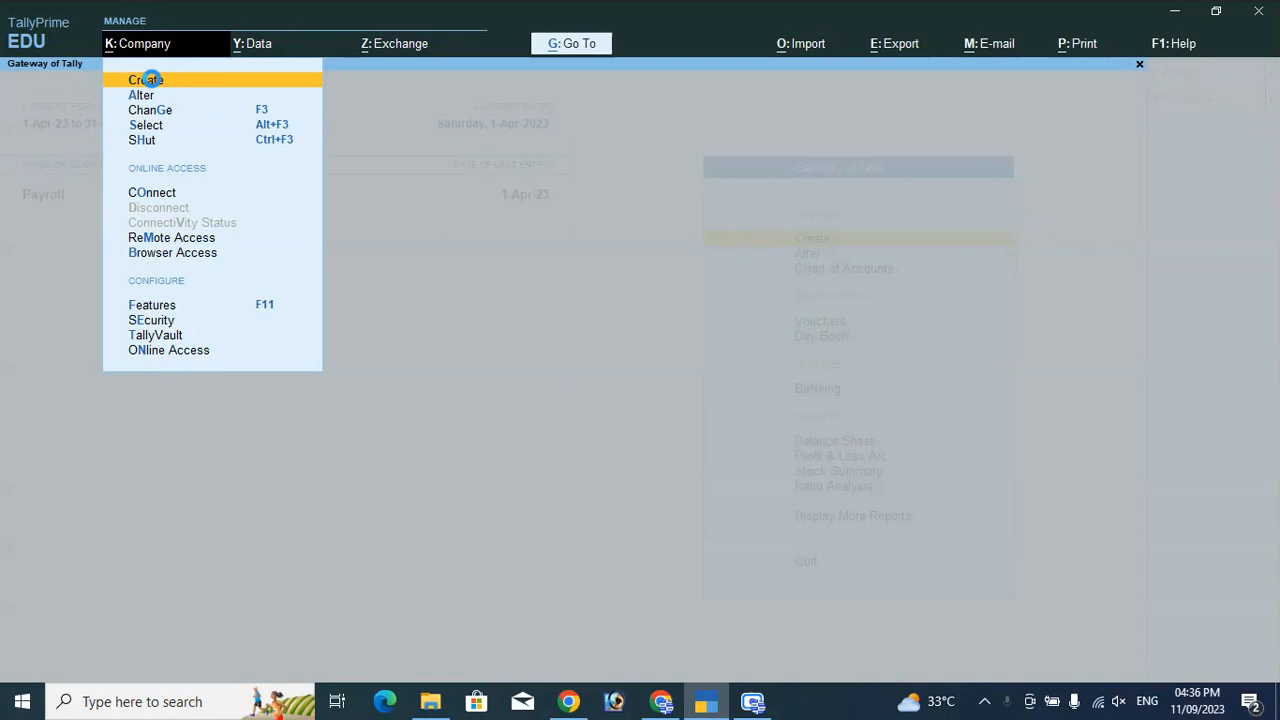
Start a new company named Subhi Technology, keeping that as the mailing name.
{"action": "left_click", "coordinate": [150, 79]}
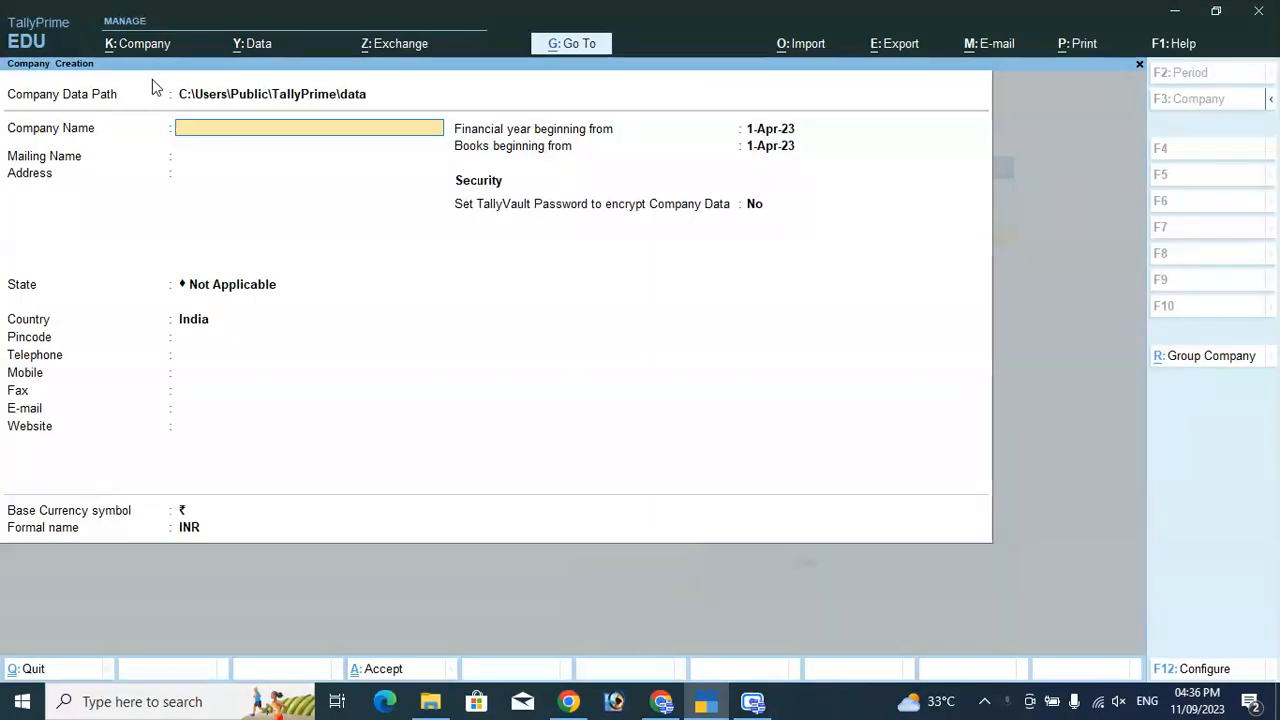
{"action": "type", "text": "Subhi"}
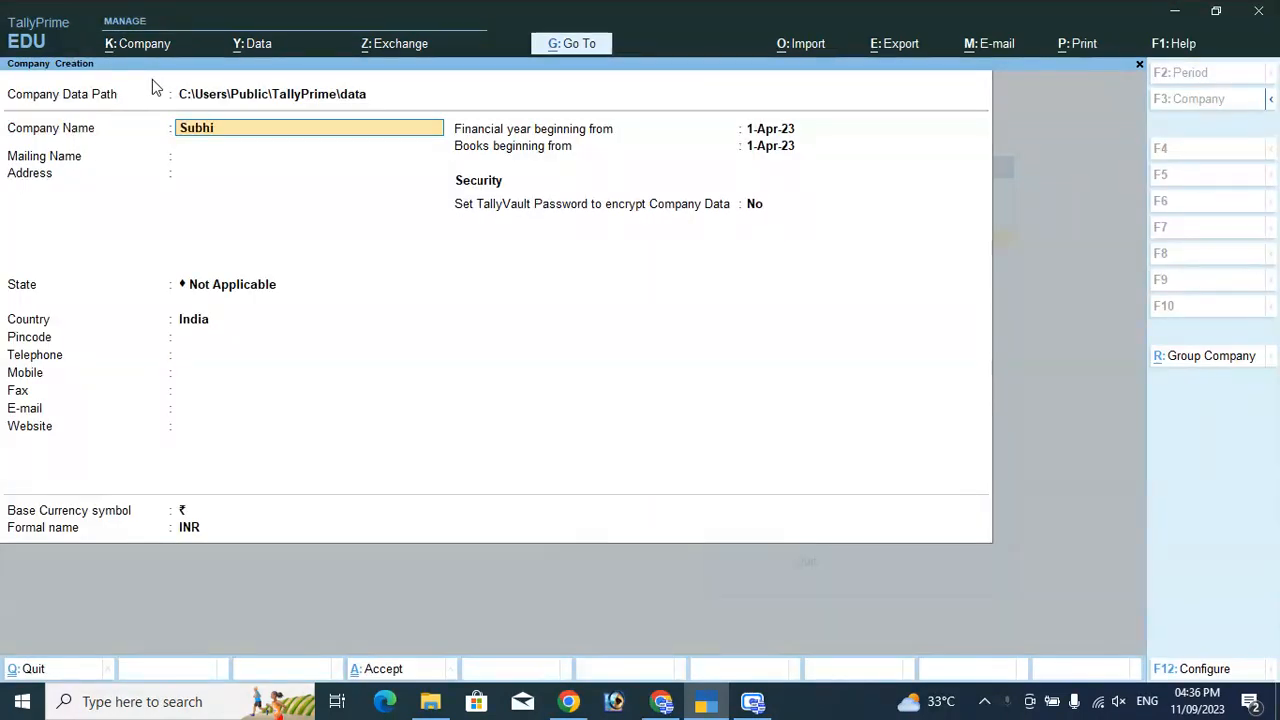
{"action": "type", "text": " Technology"}
{"action": "key", "text": "Return"}
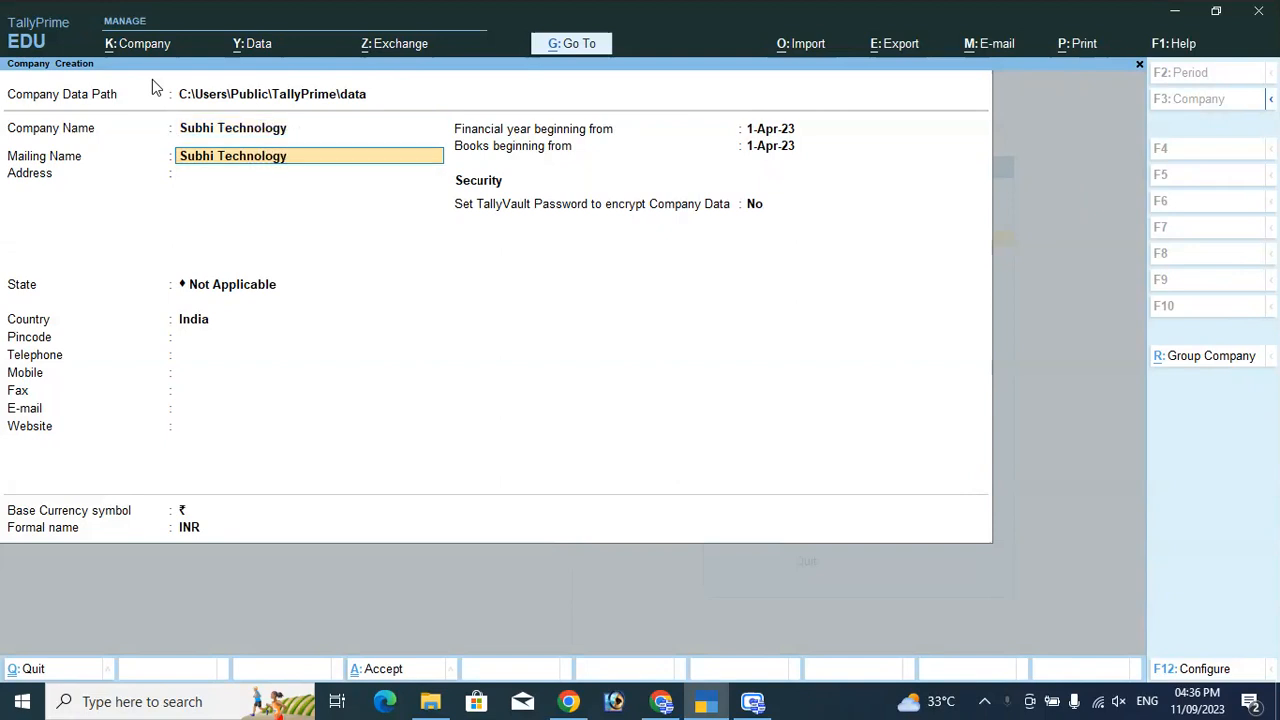
{"action": "key", "text": "Return"}
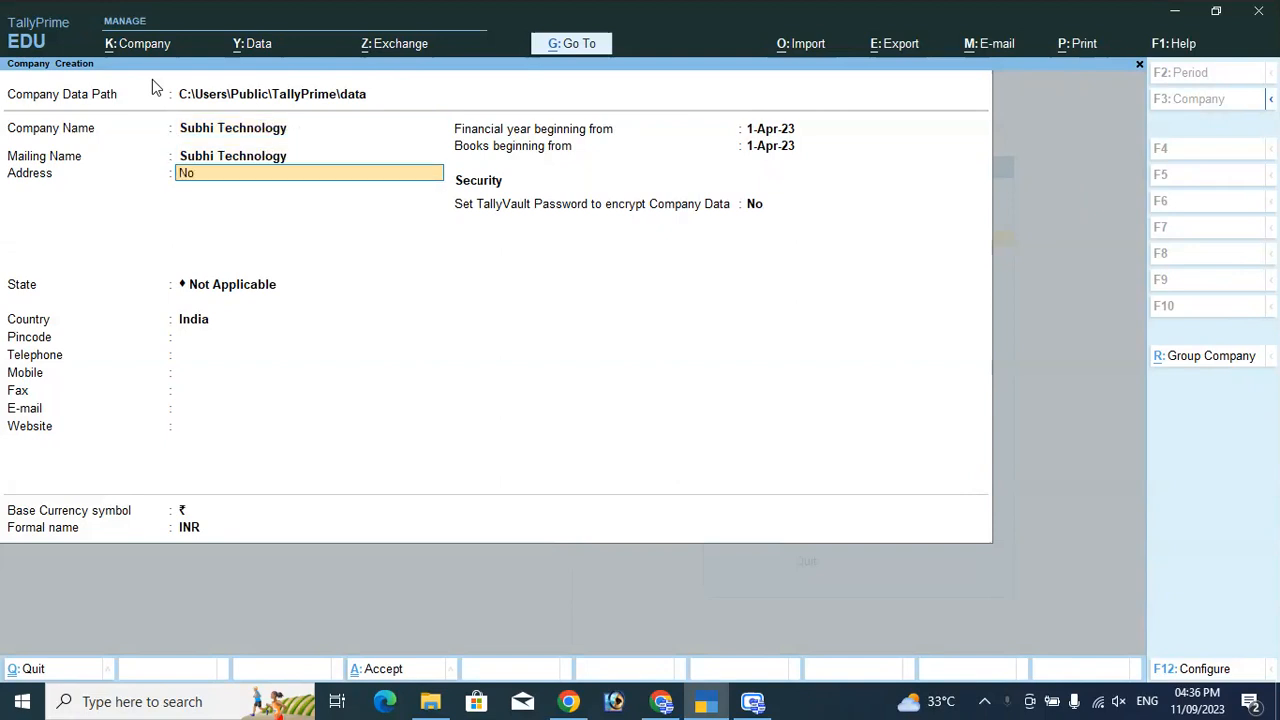
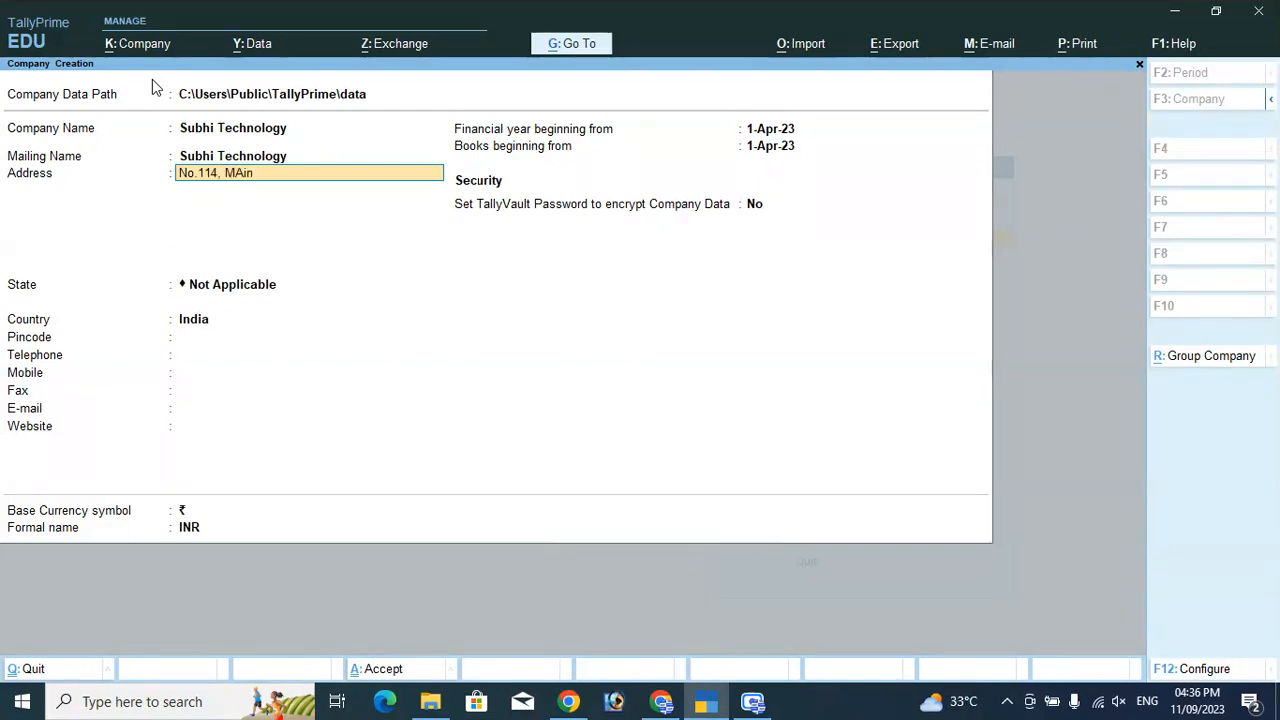
{"action": "key", "text": "Return"}
{"action": "type", "text": "SAGP"}
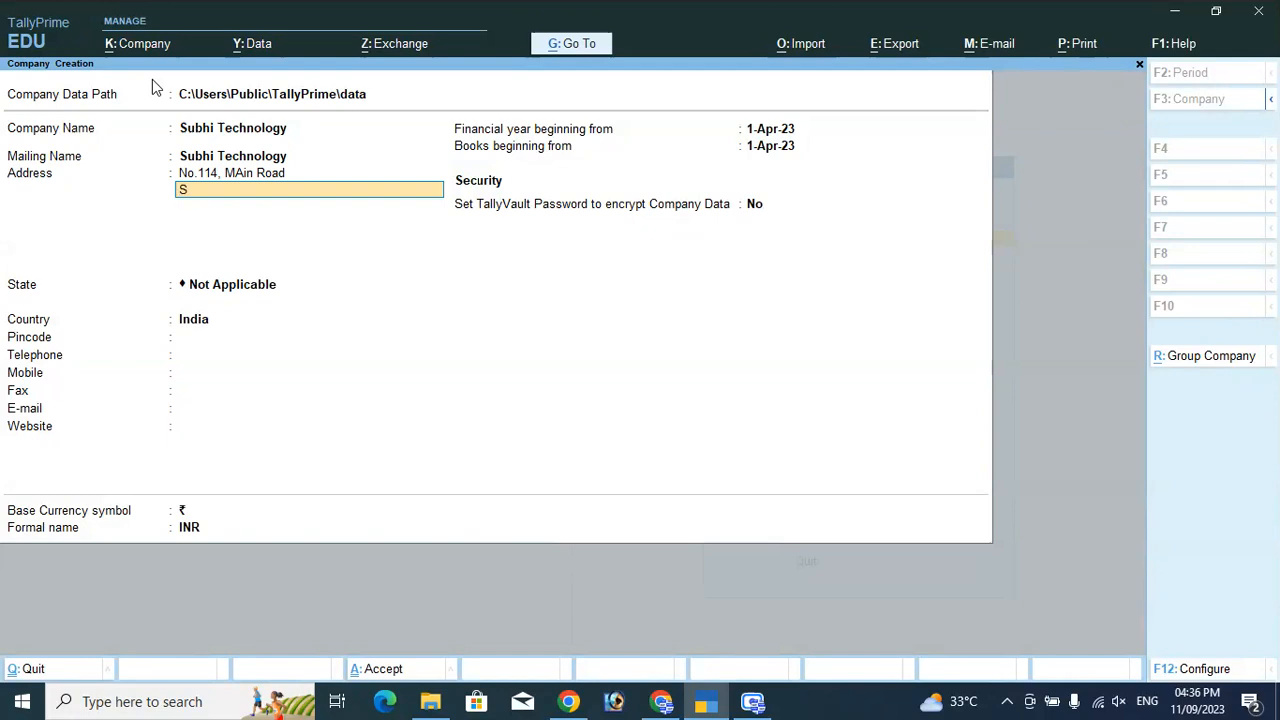
{"action": "key", "text": "BackSpace"}
{"action": "key", "text": "BackSpace"}
{"action": "type", "text": "P Theatre"}
{"action": "key", "text": "Return"}
Add Tirupur as the last address line, choose Tamil Nadu as the state, and skip the pincode.
{"action": "type", "text": "TIrupur"}
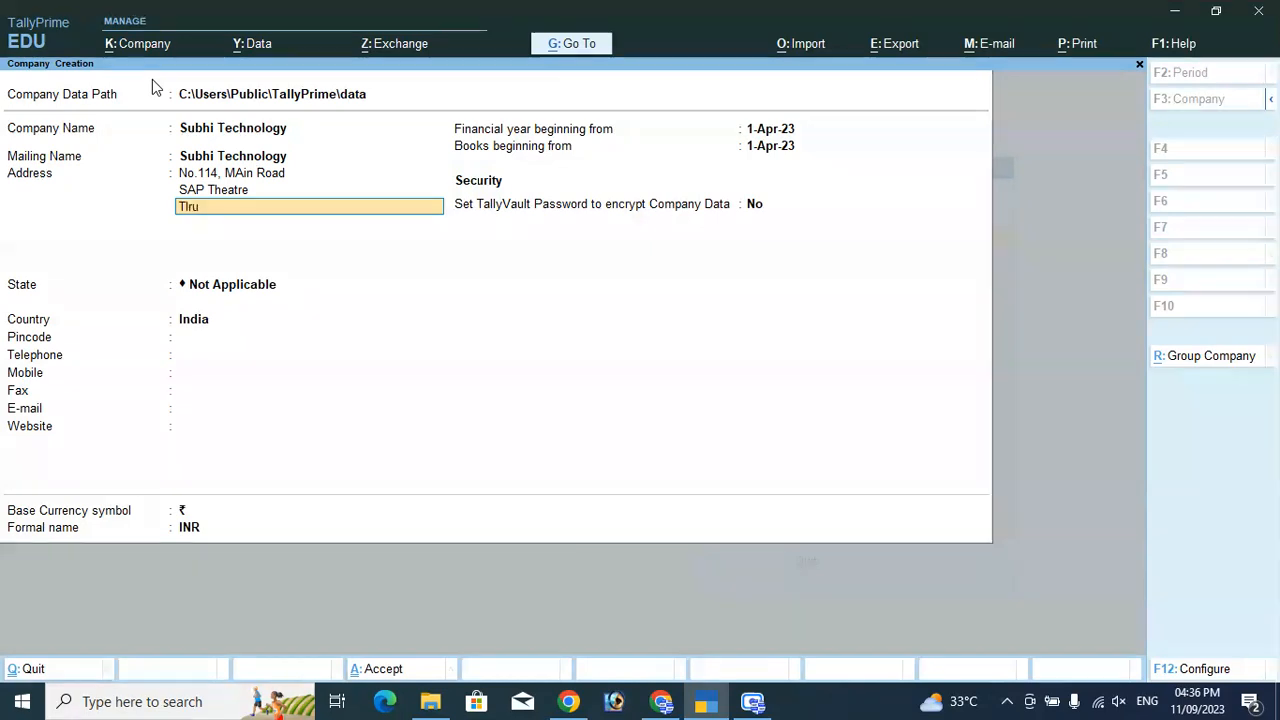
{"action": "key", "text": "Return"}
{"action": "key", "text": "Return"}
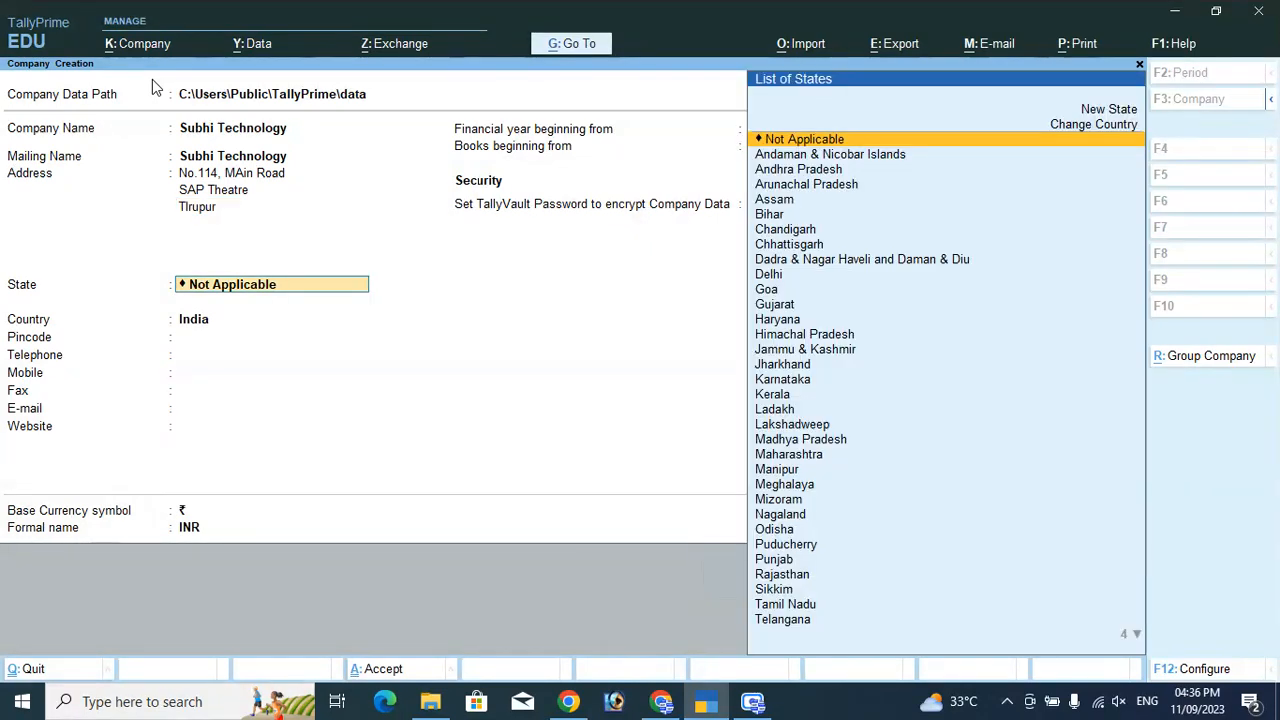
{"action": "type", "text": "Ta"}
{"action": "key", "text": "Return"}
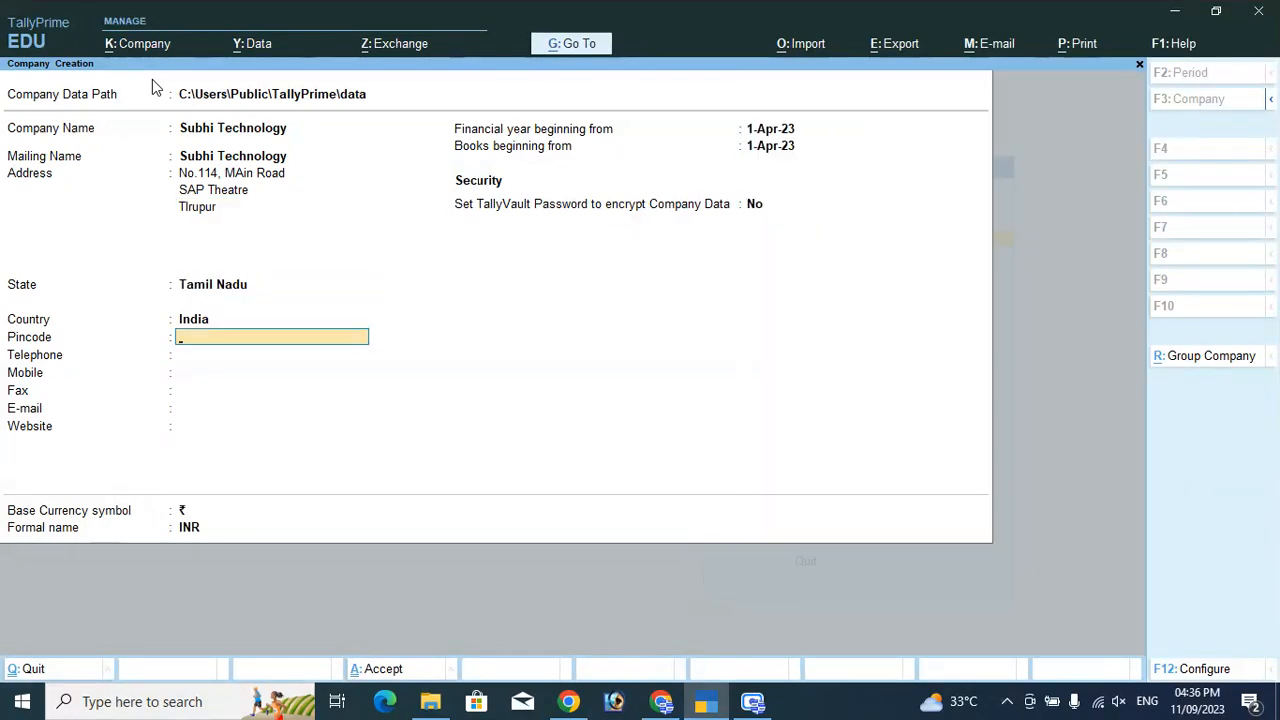
{"action": "key", "text": "Return"}
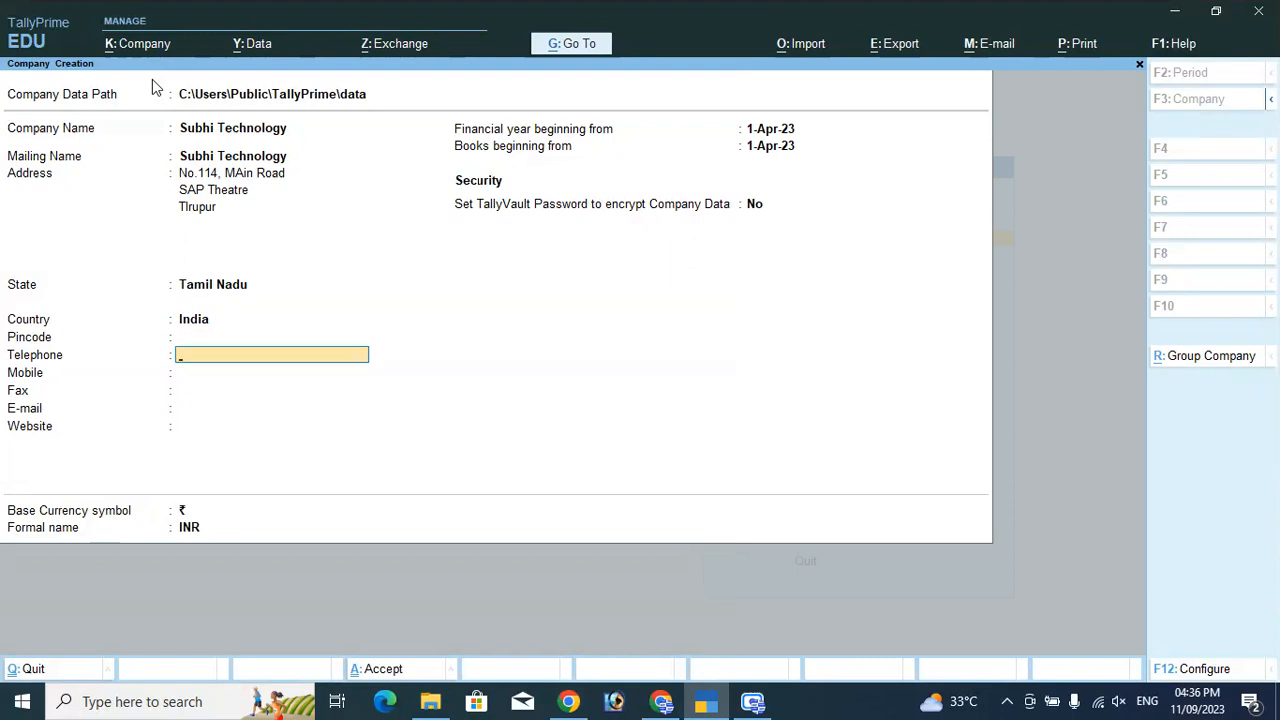
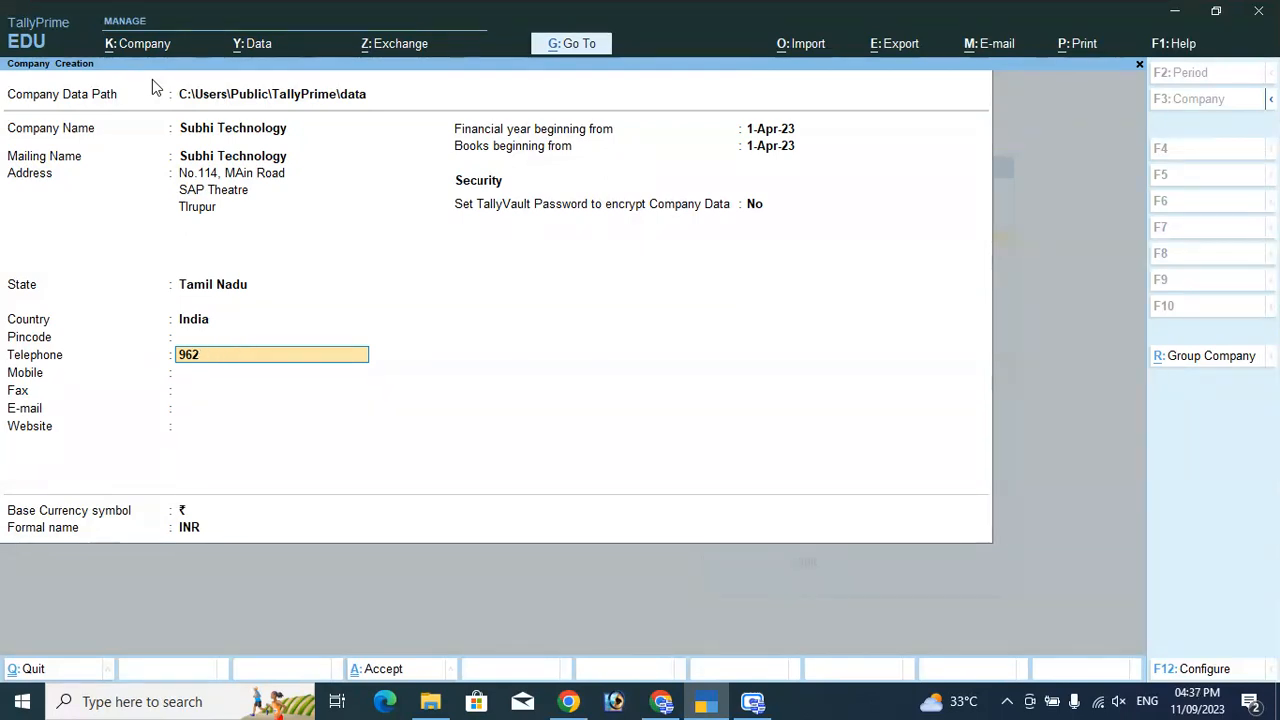
Move the phone number from Telephone to Mobile and accept the company form.
{"action": "key", "text": "Return"}
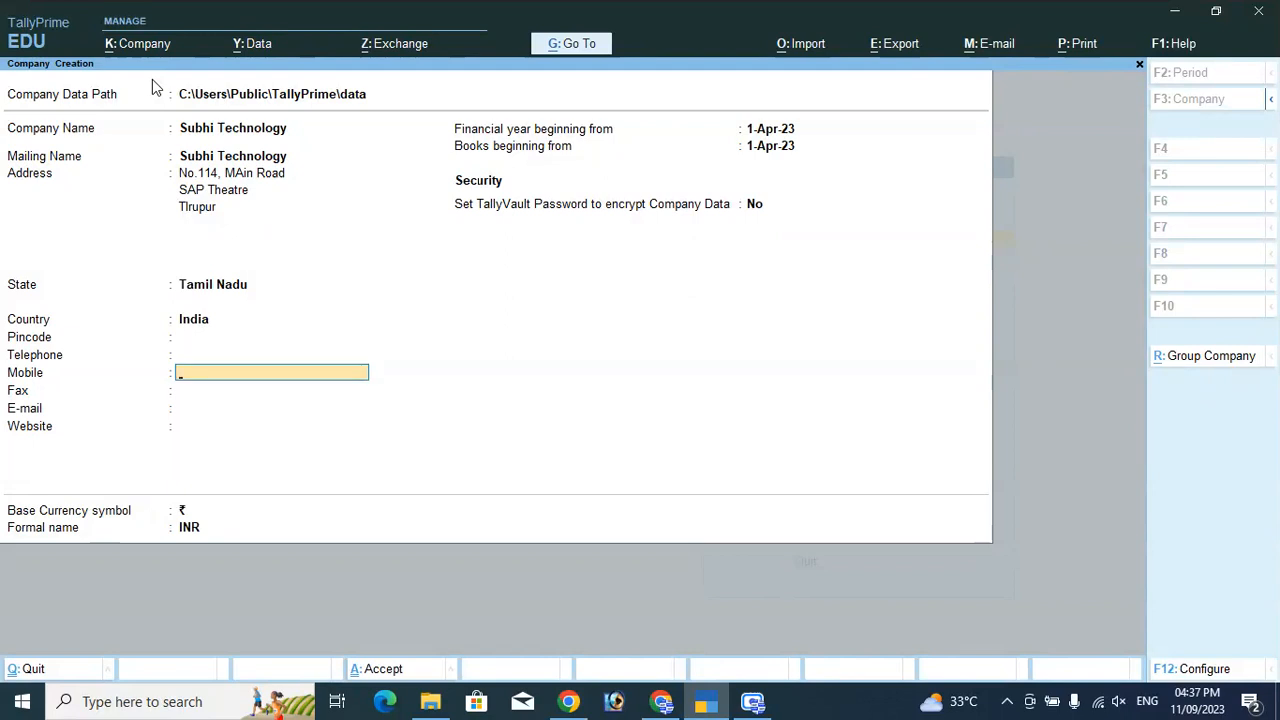
{"action": "key", "text": "Return"}
{"action": "key", "text": "Return"}
{"action": "key", "text": "Return"}
{"action": "key", "text": "Return"}
{"action": "key", "text": "Return"}
{"action": "key", "text": "Return"}
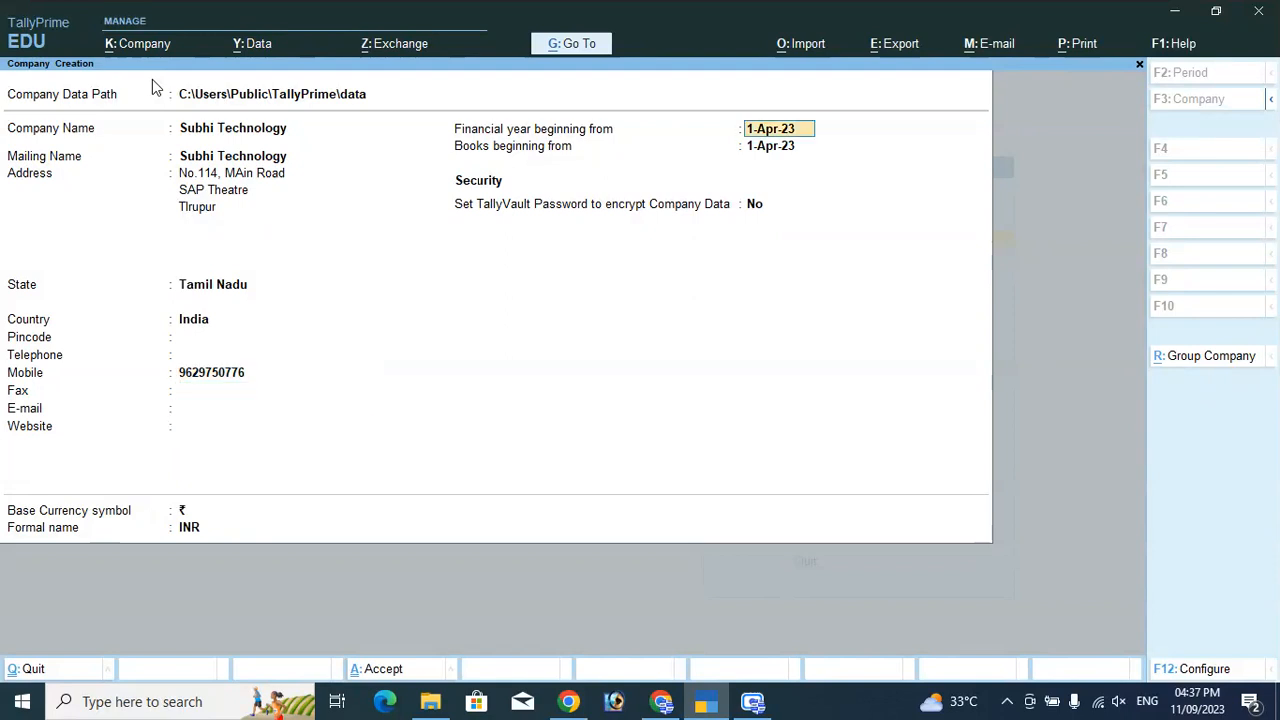
{"action": "key", "text": "Return"}
{"action": "key", "text": "Return"}
{"action": "key", "text": "Return"}
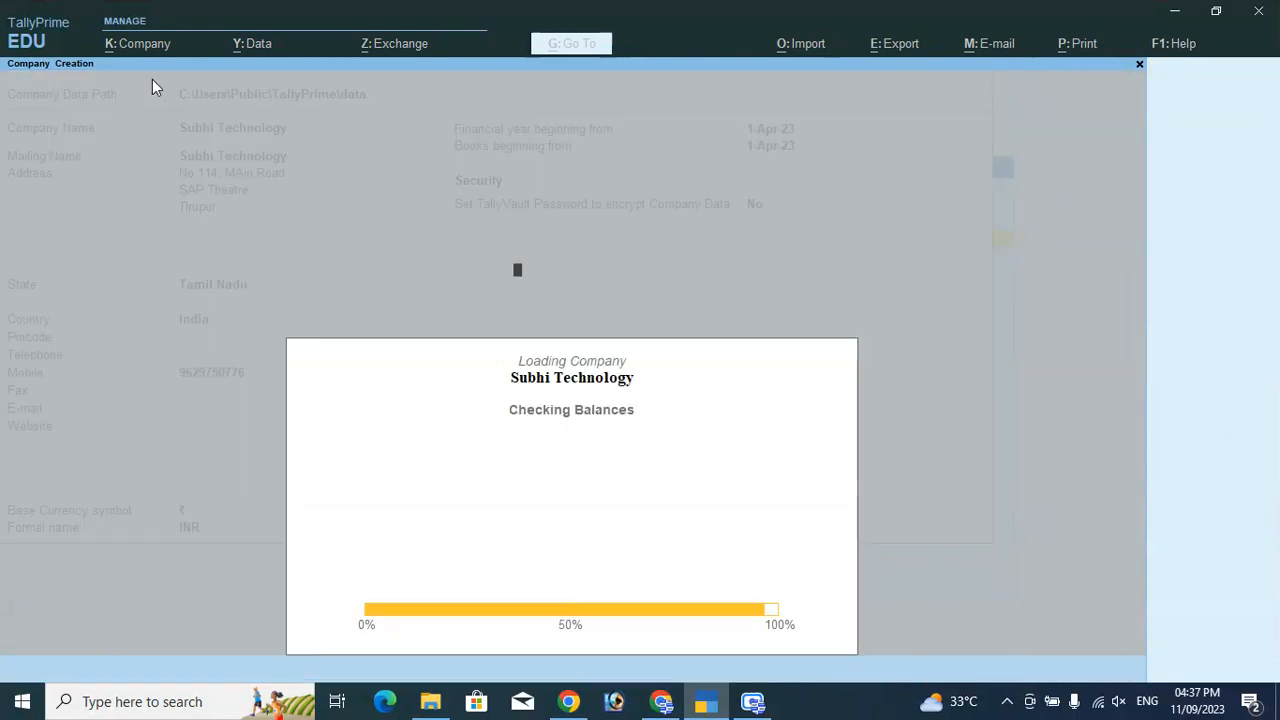
Accept the Company Features with GST set to No and payroll statutory details left blank.
{"action": "key", "text": "Return"}
{"action": "key", "text": "Return"}
{"action": "key", "text": "Return"}
{"action": "key", "text": "Return"}
{"action": "key", "text": "Return"}
{"action": "key", "text": "Return"}
{"action": "key", "text": "Return"}
{"action": "key", "text": "Return"}
{"action": "key", "text": "Return"}
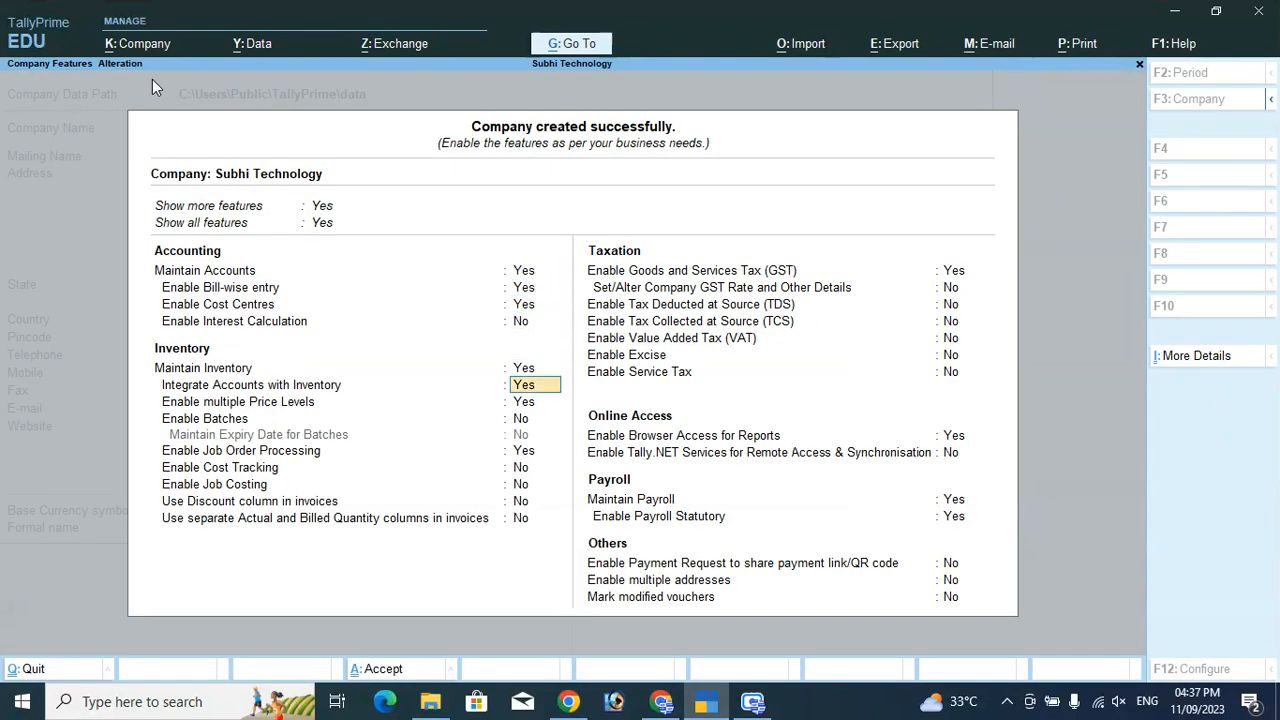
{"action": "key", "text": "Return"}
{"action": "key", "text": "Return"}
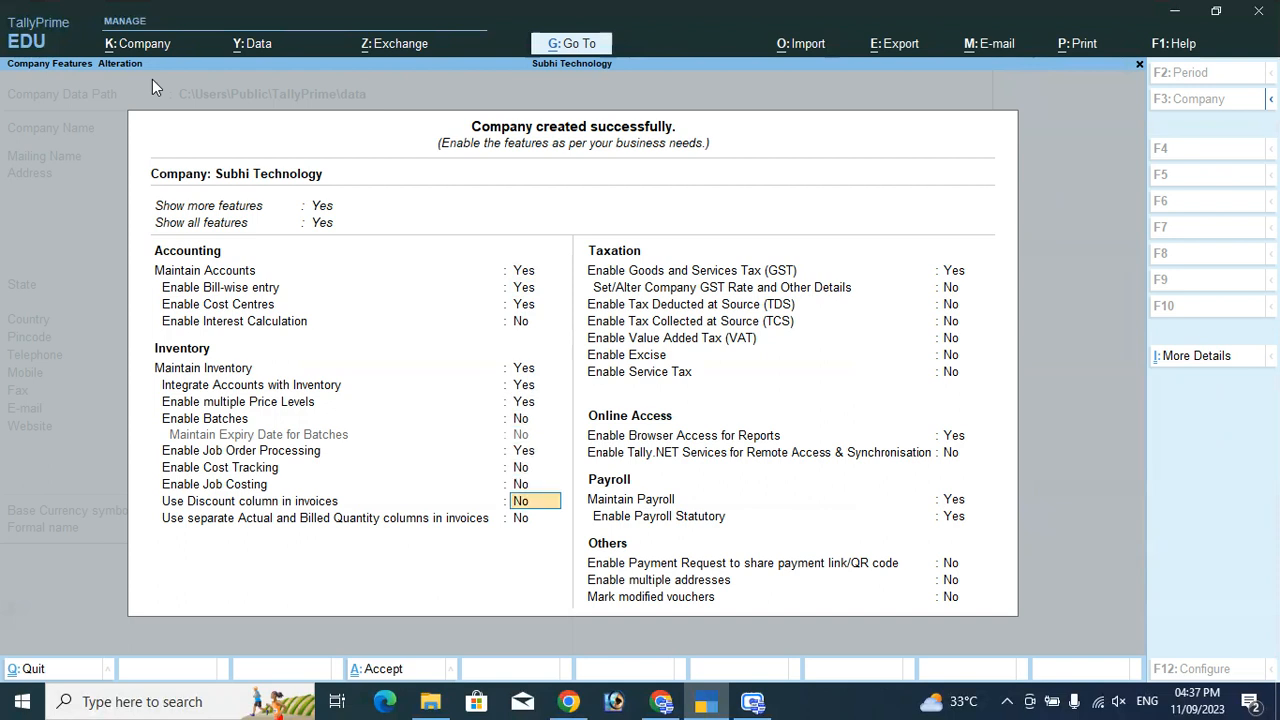
{"action": "key", "text": "Return"}
{"action": "key", "text": "Return"}
{"action": "type", "text": "n"}
{"action": "key", "text": "Return"}
{"action": "key", "text": "Return"}
{"action": "key", "text": "Return"}
{"action": "key", "text": "Return"}
{"action": "key", "text": "Return"}
{"action": "key", "text": "Return"}
{"action": "key", "text": "Return"}
{"action": "key", "text": "Return"}
{"action": "key", "text": "Return"}
{"action": "key", "text": "Return"}
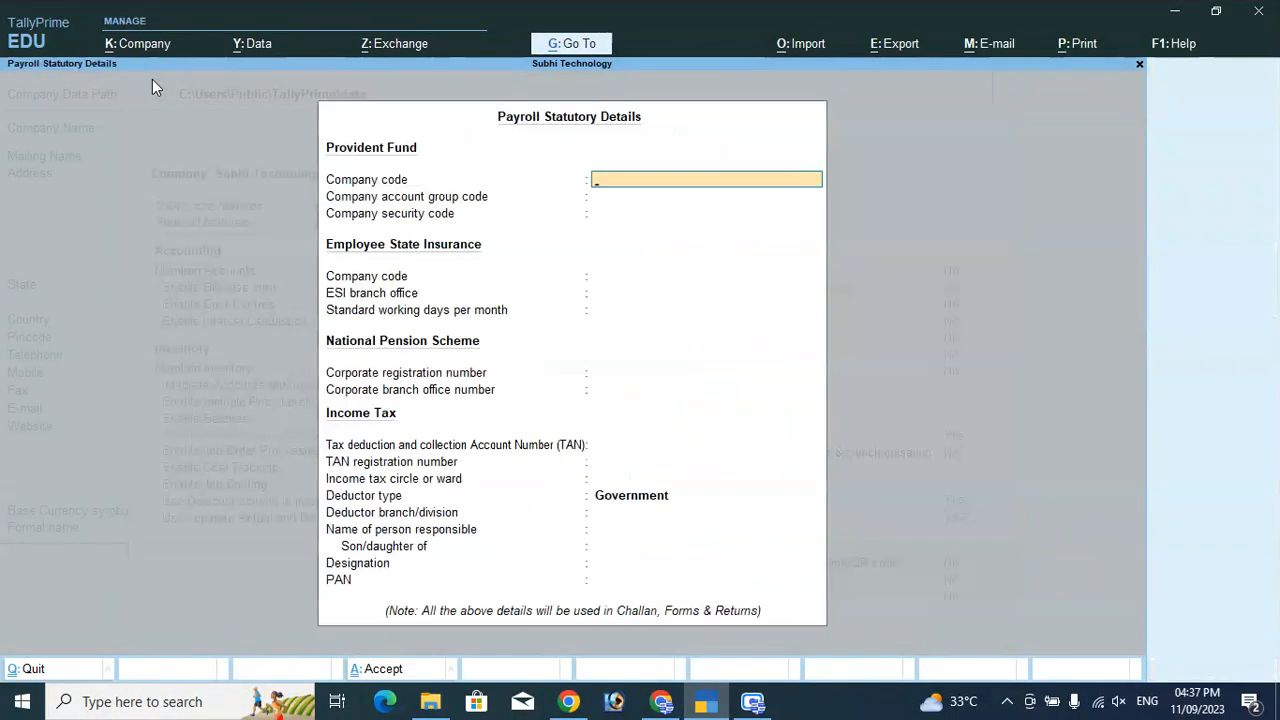
{"action": "key", "text": "Return"}
{"action": "key", "text": "Return"}
{"action": "key", "text": "Return"}
{"action": "key", "text": "Return"}
{"action": "key", "text": "Return"}
{"action": "key", "text": "Return"}
{"action": "key", "text": "Return"}
{"action": "key", "text": "Return"}
{"action": "key", "text": "Return"}
{"action": "key", "text": "Return"}
{"action": "key", "text": "Return"}
{"action": "key", "text": "Return"}
{"action": "key", "text": "Return"}
{"action": "key", "text": "Return"}
{"action": "key", "text": "Return"}
{"action": "key", "text": "Return"}
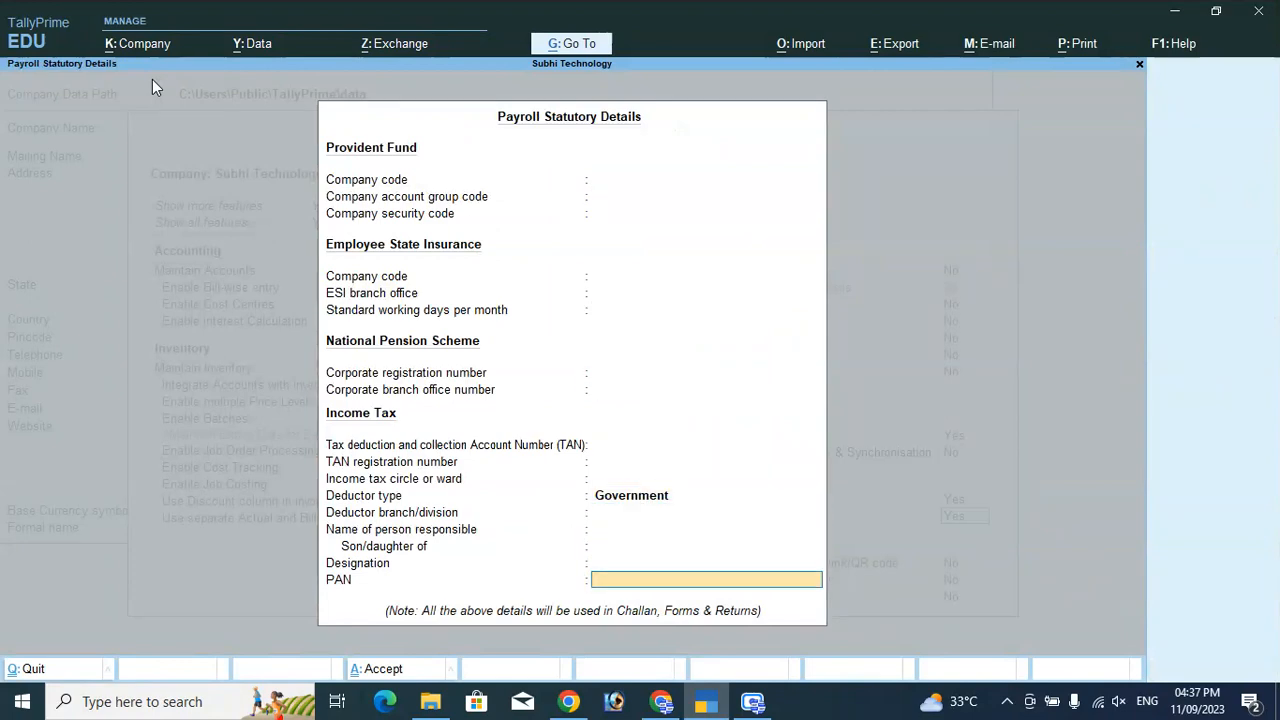
{"action": "key", "text": "Return"}
{"action": "key", "text": "Return"}
{"action": "key", "text": "Return"}
{"action": "key", "text": "Return"}
{"action": "key", "text": "Return"}
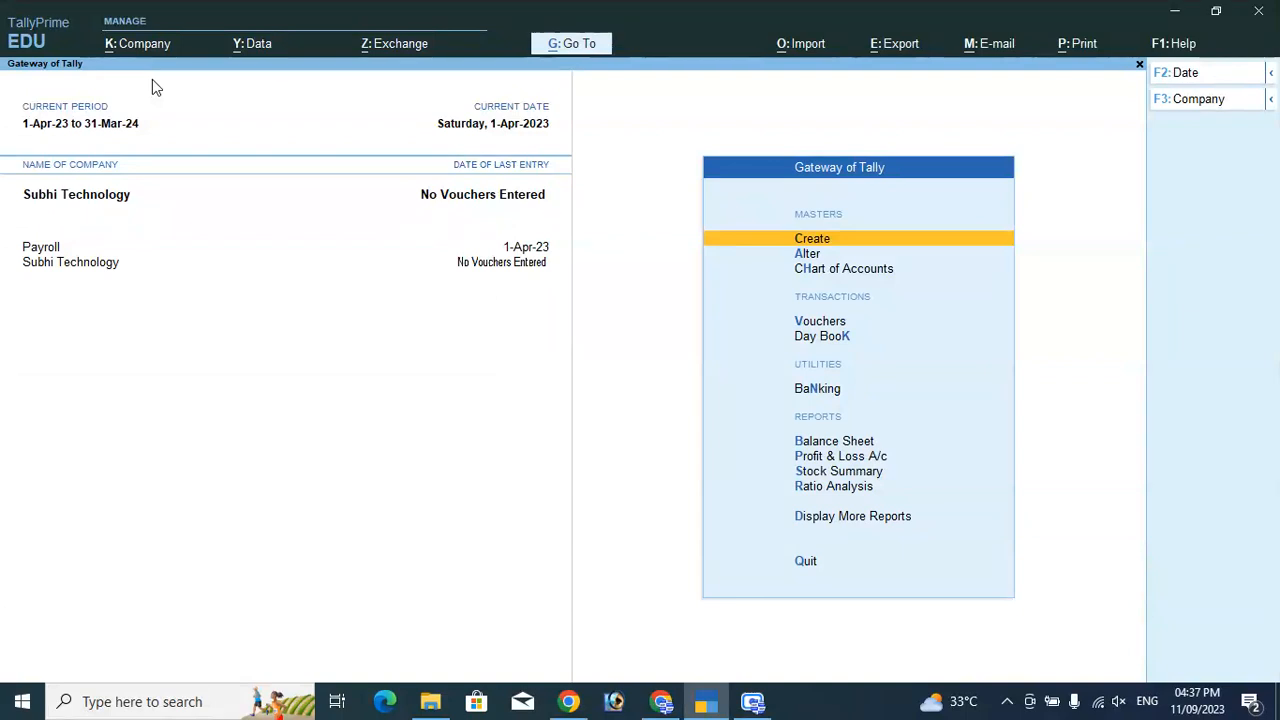
Create a new currency with symbol $ and formal name Dollar.
{"action": "key", "text": "Return"}
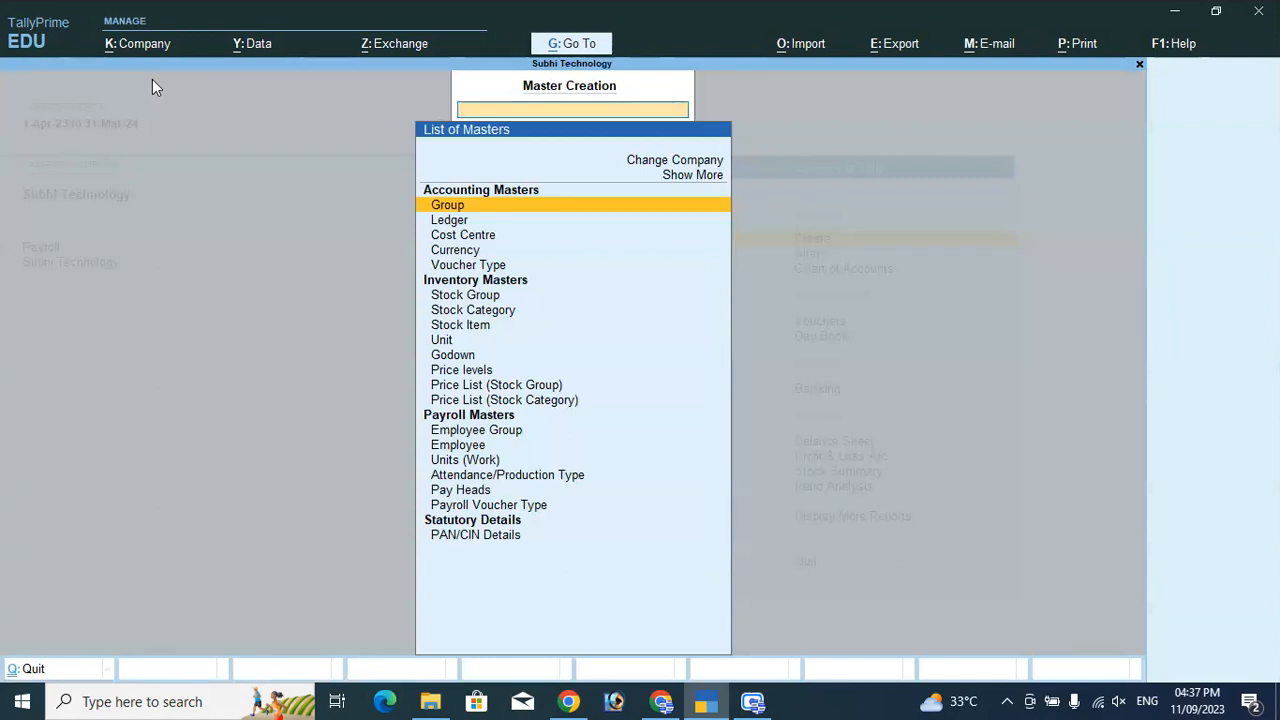
{"action": "key", "text": "Down"}
{"action": "key", "text": "Down"}
{"action": "key", "text": "Down"}
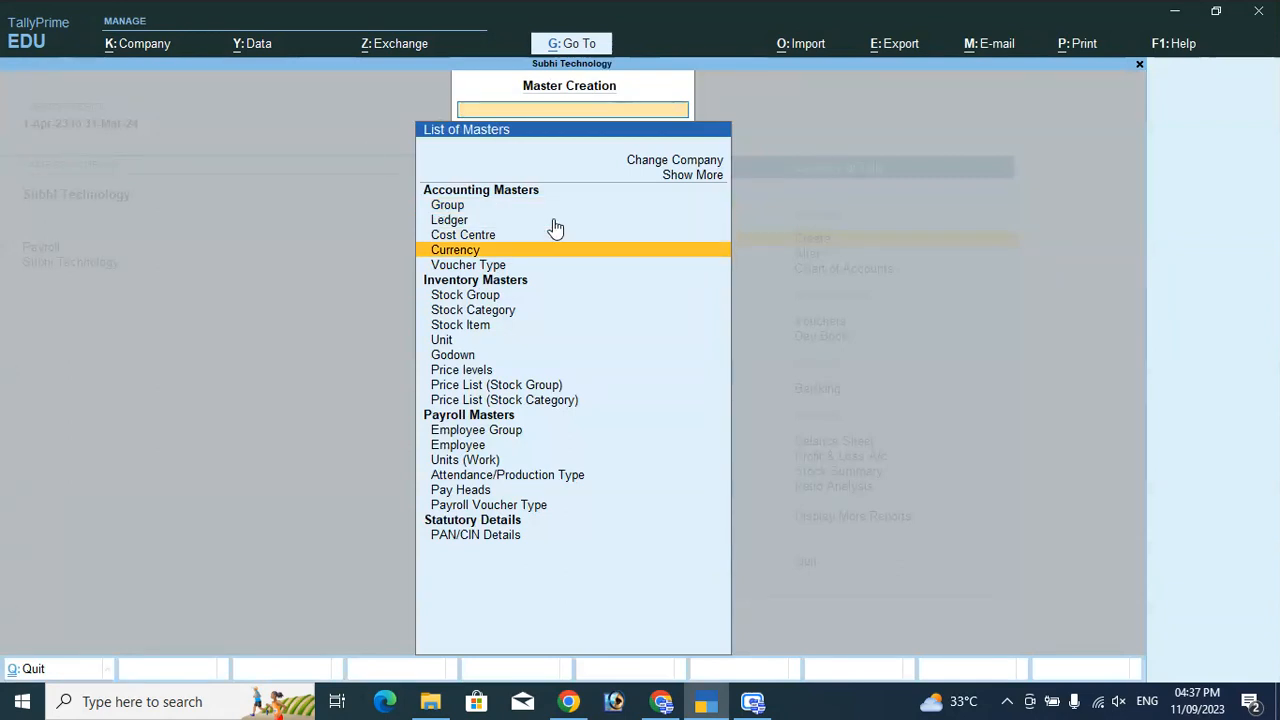
{"action": "key", "text": "Return"}
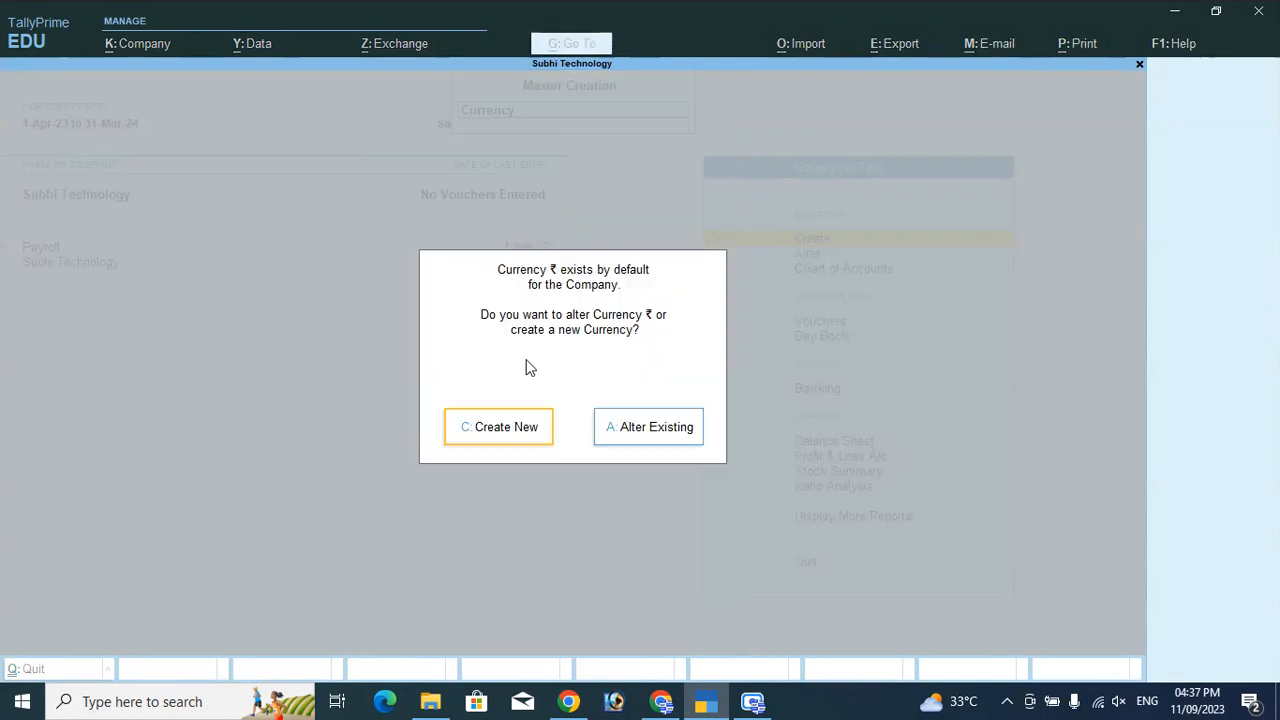
{"action": "left_click", "coordinate": [502, 428]}
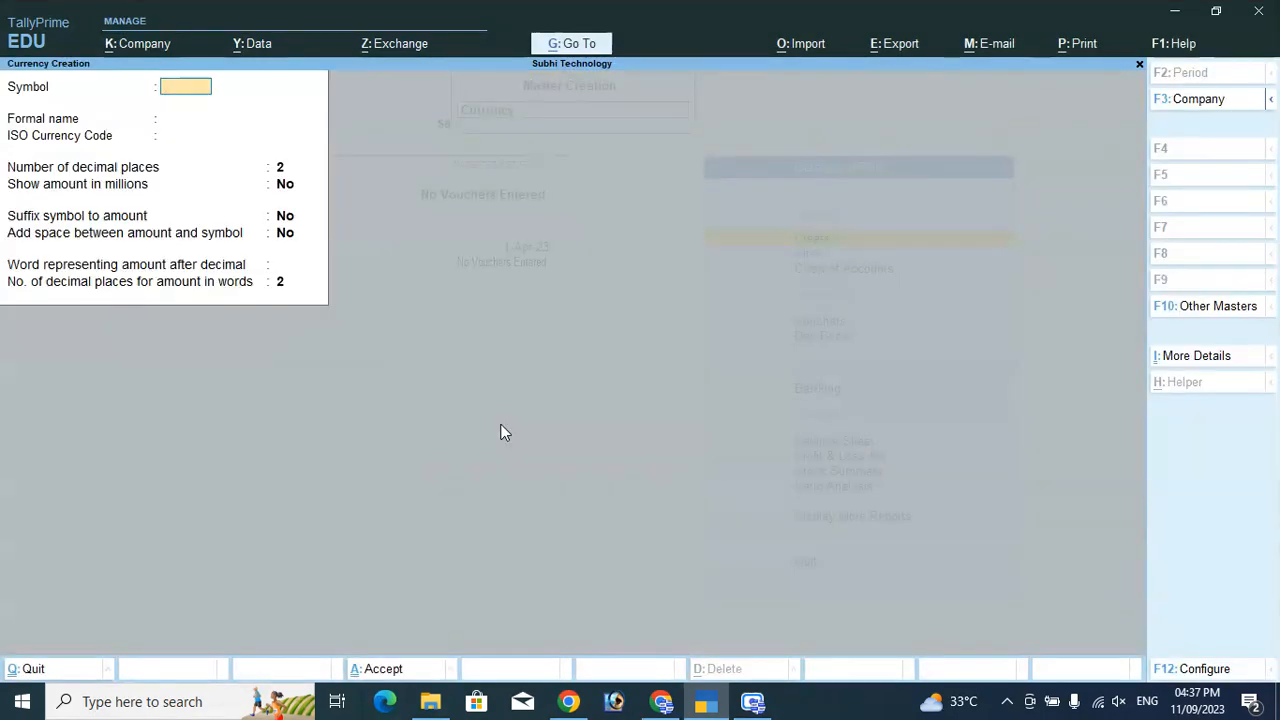
{"action": "type", "text": "$"}
{"action": "key", "text": "Return"}
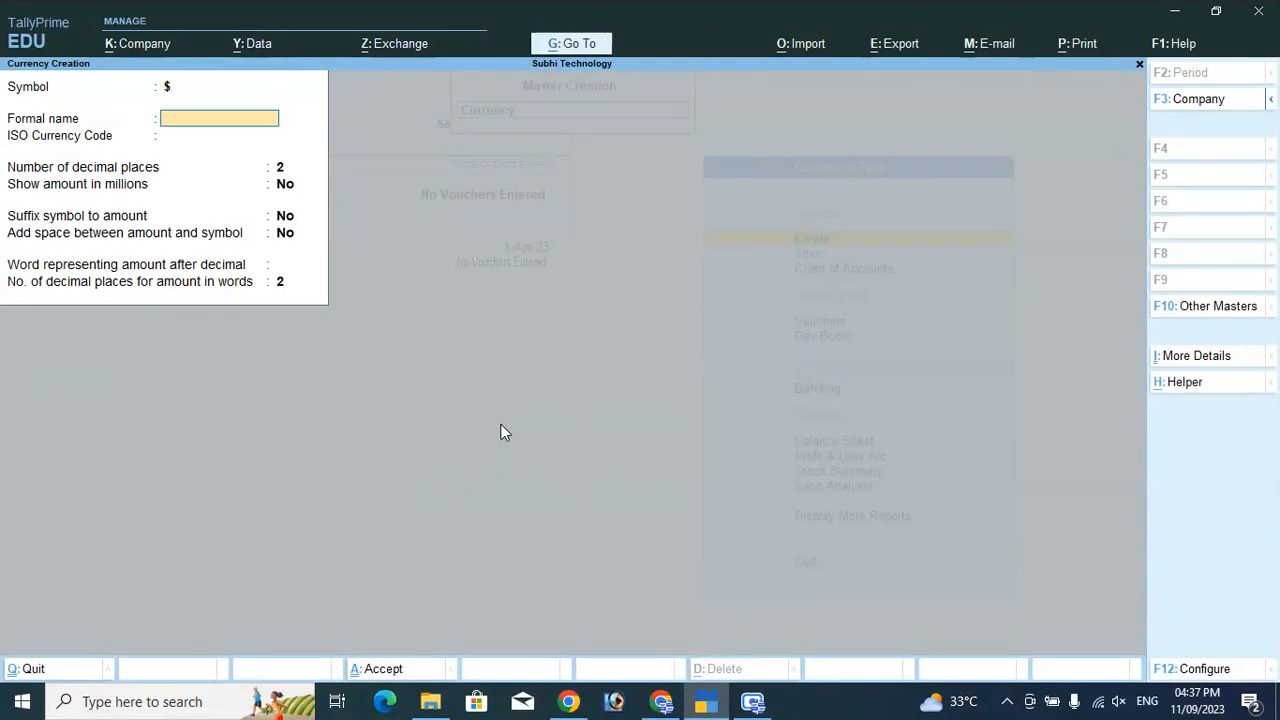
{"action": "type", "text": "Dollar"}
{"action": "key", "text": "Return"}
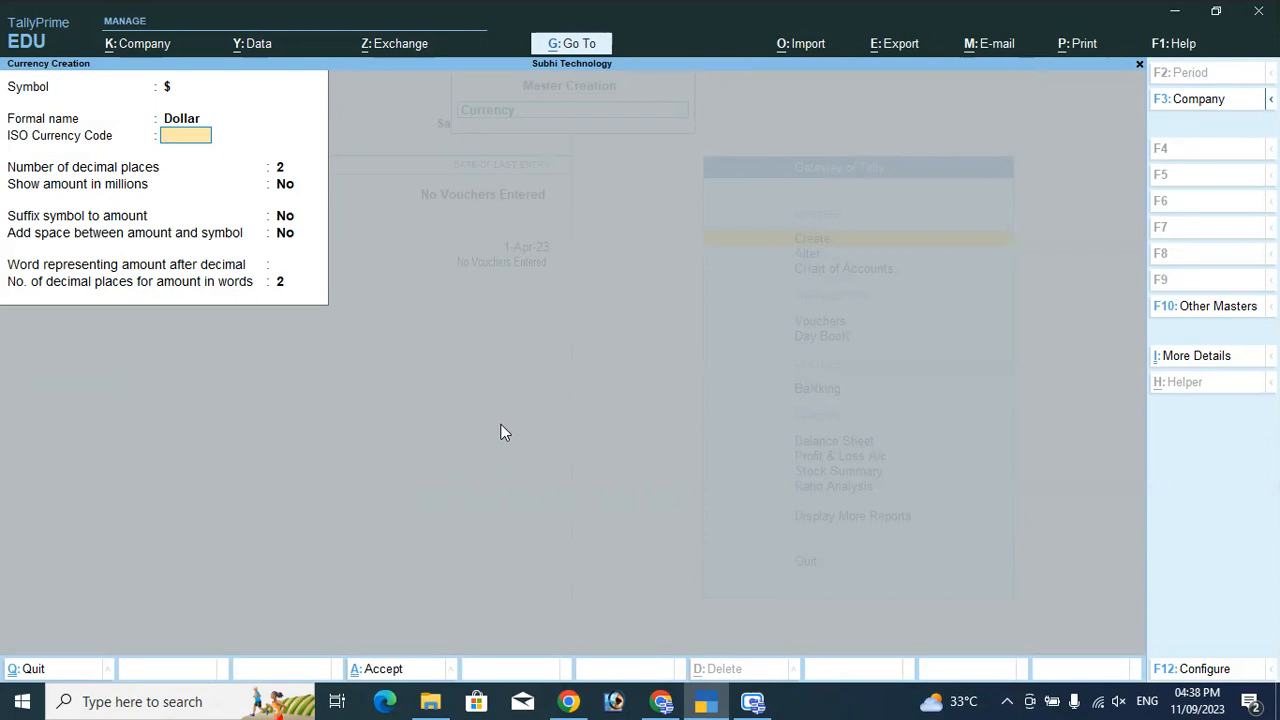
Keep the default currency settings of 2 decimal places, save the Dollar currency, and quit the blank form.
{"action": "key", "text": "Return"}
{"action": "key", "text": "Return"}
{"action": "key", "text": "Return"}
{"action": "key", "text": "Return"}
{"action": "key", "text": "Return"}
{"action": "key", "text": "Return"}
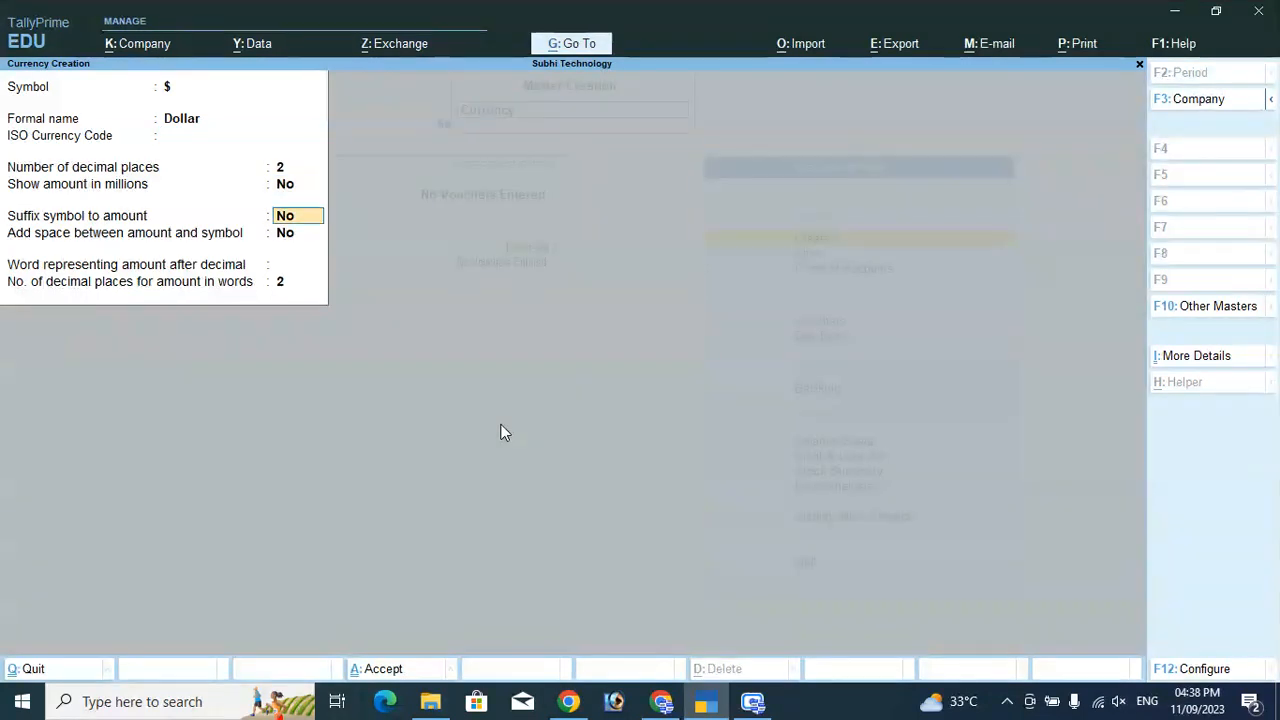
{"action": "key", "text": "Return"}
{"action": "key", "text": "Return"}
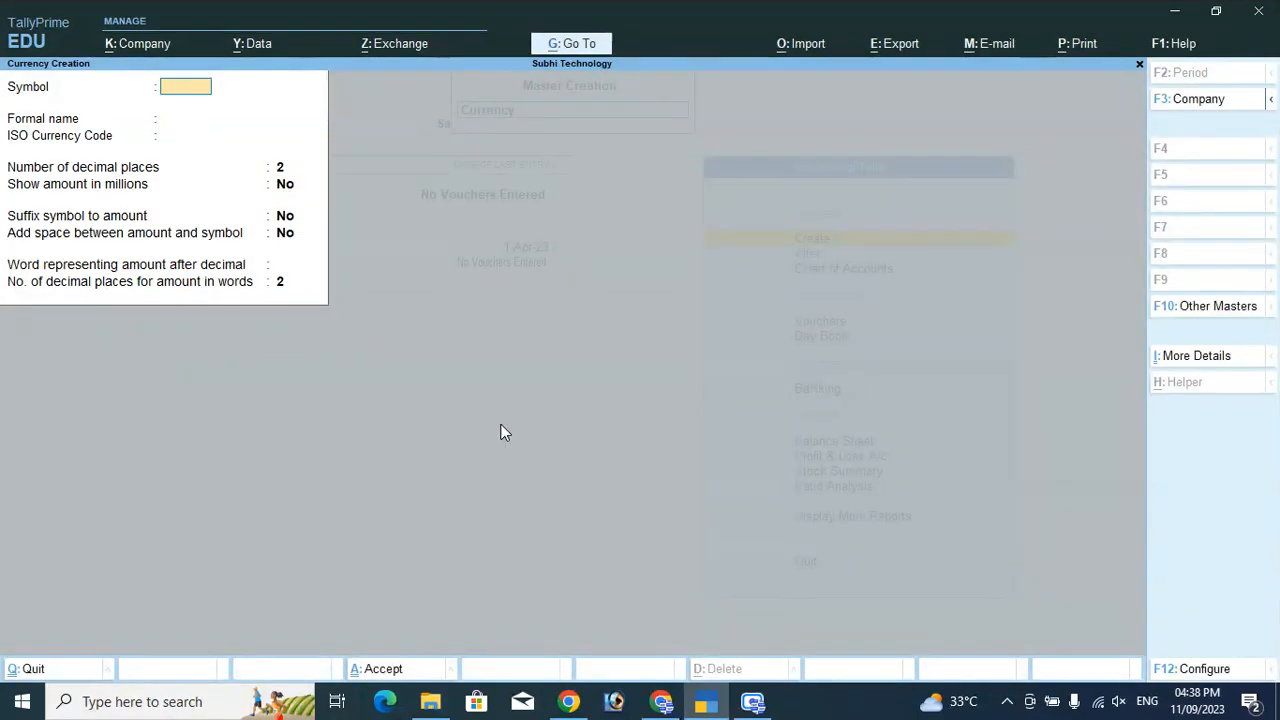
{"action": "key", "text": "Escape"}
{"action": "key", "text": "Return"}
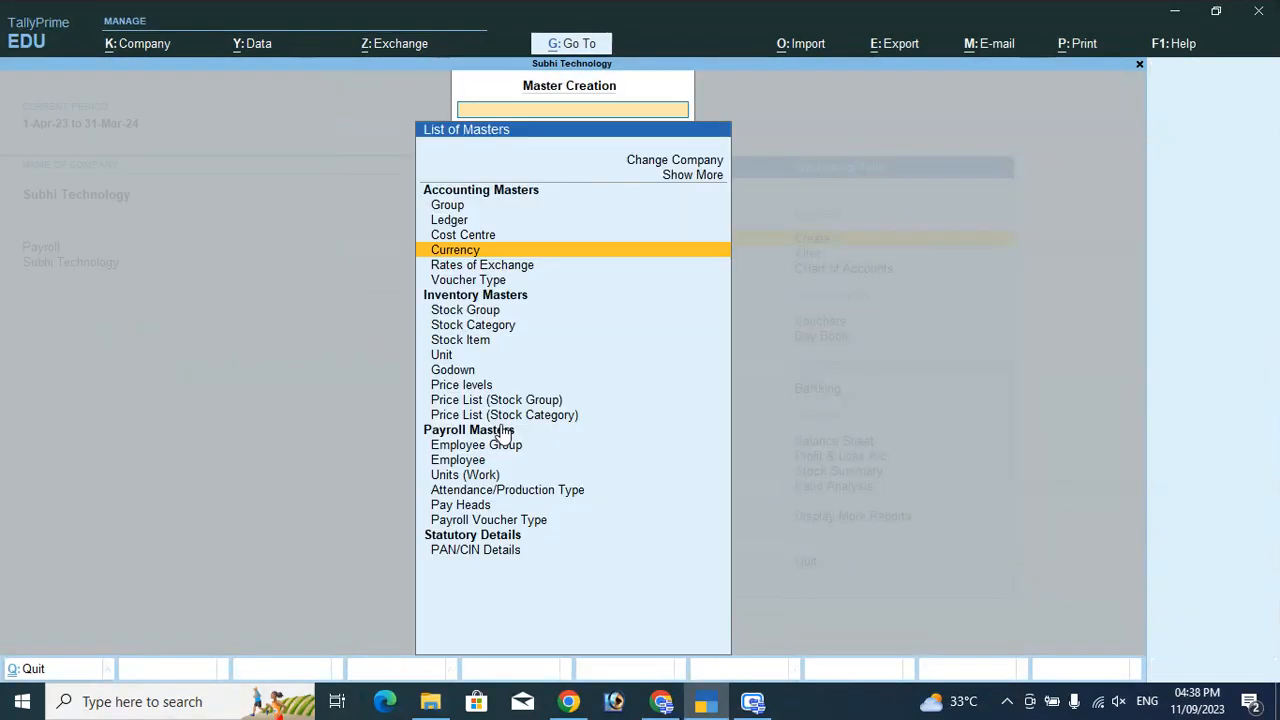
Open the D$ currency for alteration.
{"action": "key", "text": "Escape"}
{"action": "key", "text": "Down"}
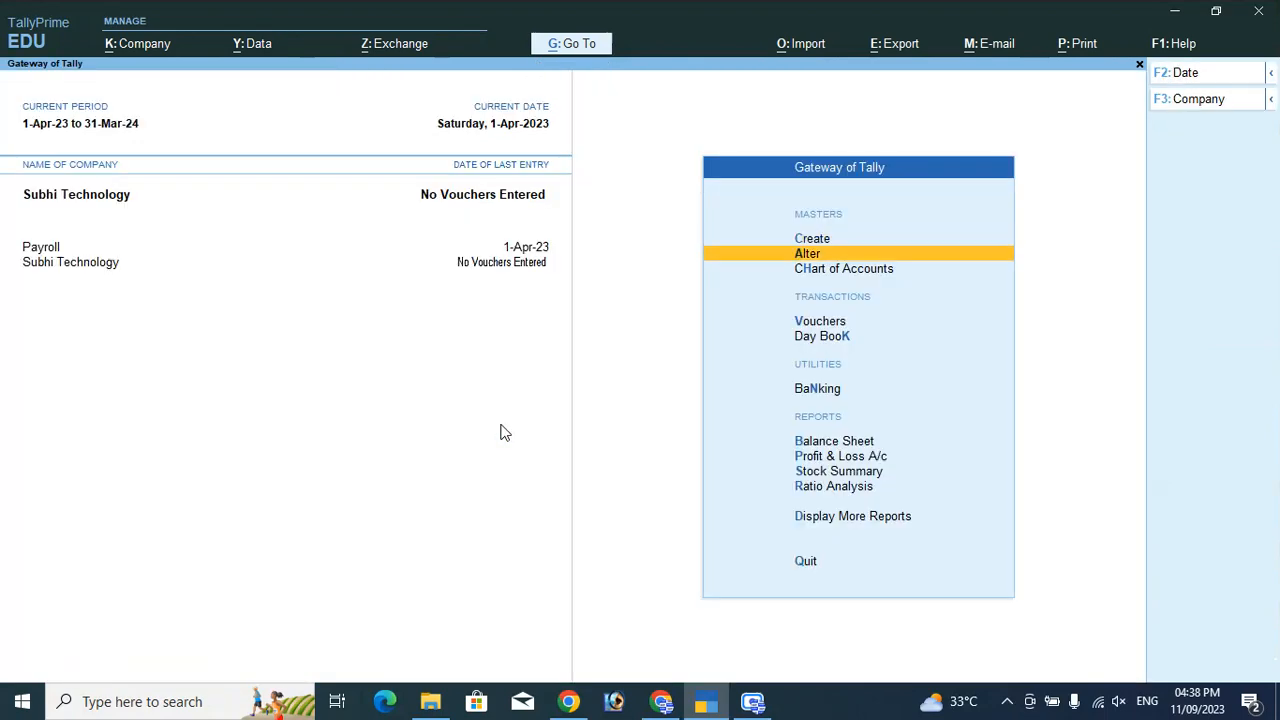
{"action": "key", "text": "Return"}
{"action": "key", "text": "Down"}
{"action": "key", "text": "Down"}
{"action": "key", "text": "Down"}
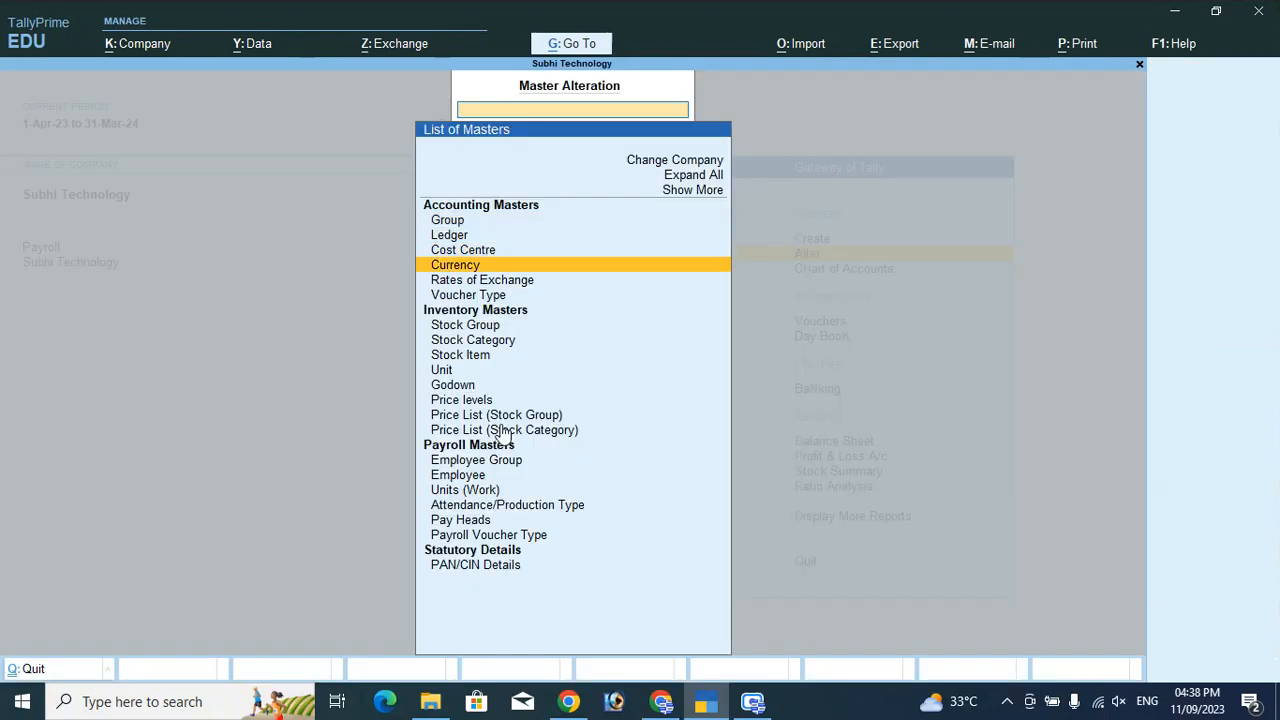
{"action": "key", "text": "Return"}
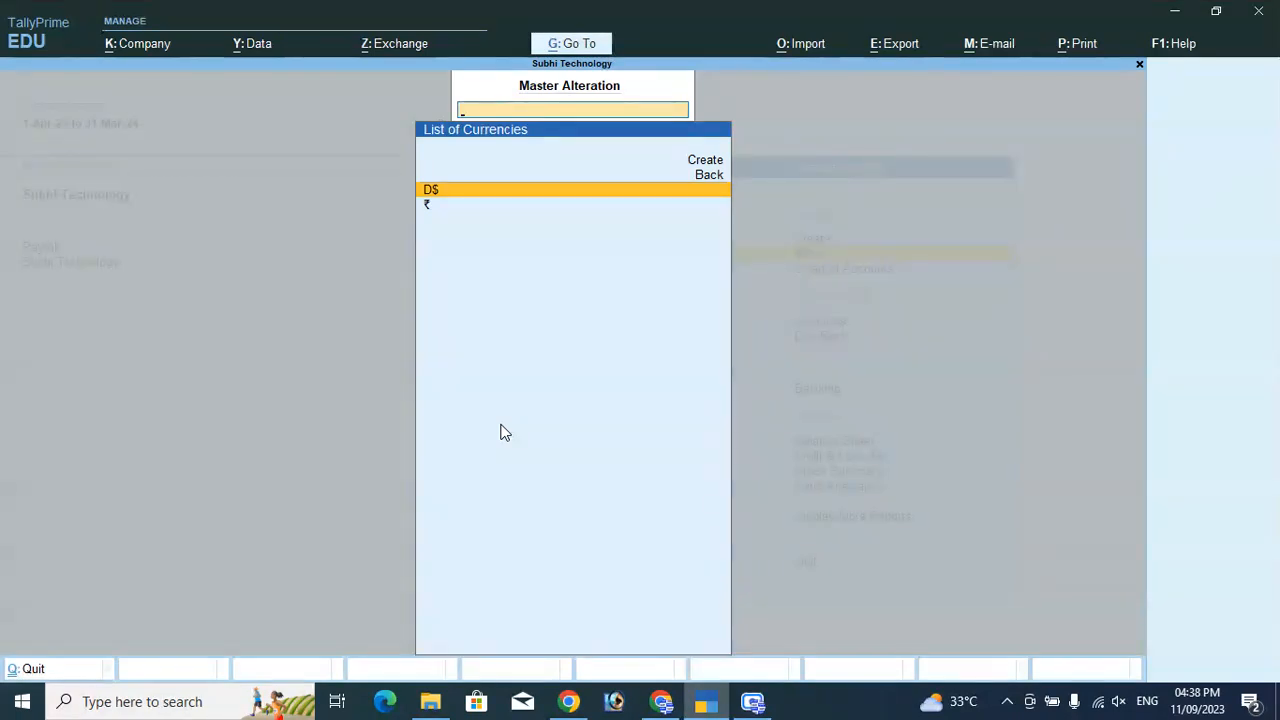
{"action": "key", "text": "Down"}
{"action": "key", "text": "Up"}
{"action": "key", "text": "Return"}
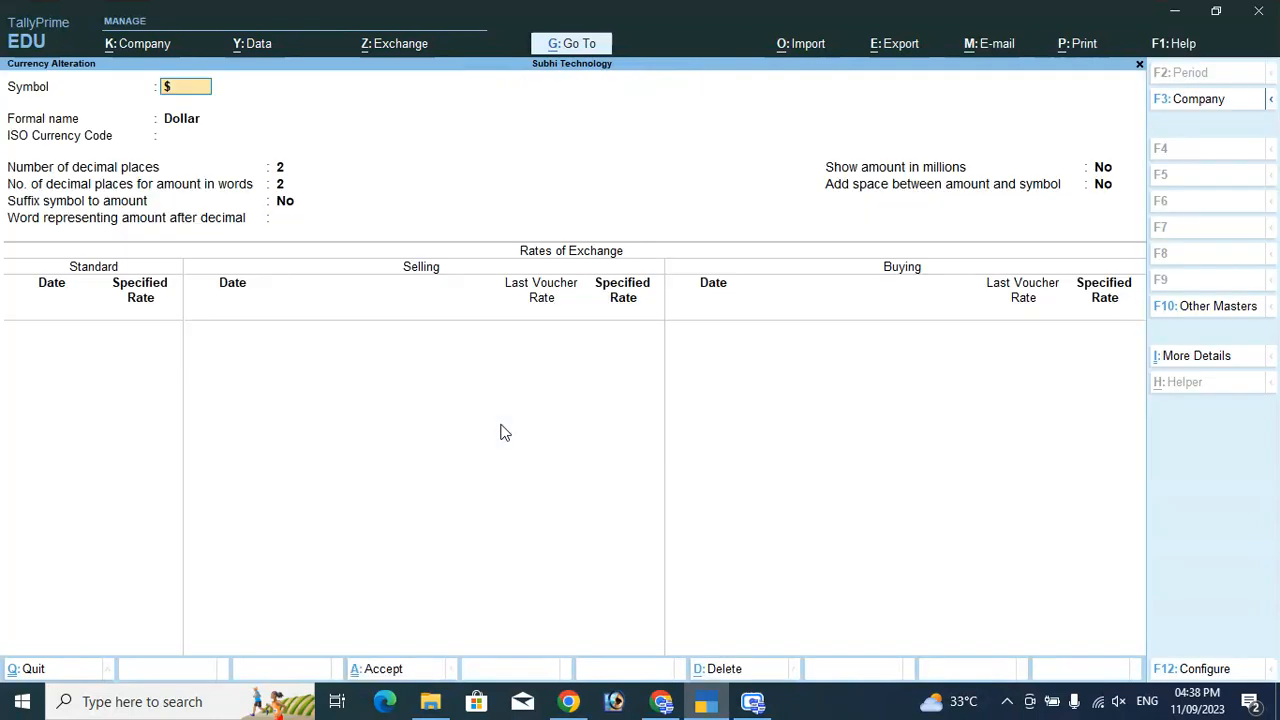
Set a ₹85 standard rate from 1-Apr-23 and save the currency.
{"action": "key", "text": "Return"}
{"action": "key", "text": "Return"}
{"action": "key", "text": "Return"}
{"action": "key", "text": "Return"}
{"action": "key", "text": "Return"}
{"action": "key", "text": "Return"}
{"action": "key", "text": "Return"}
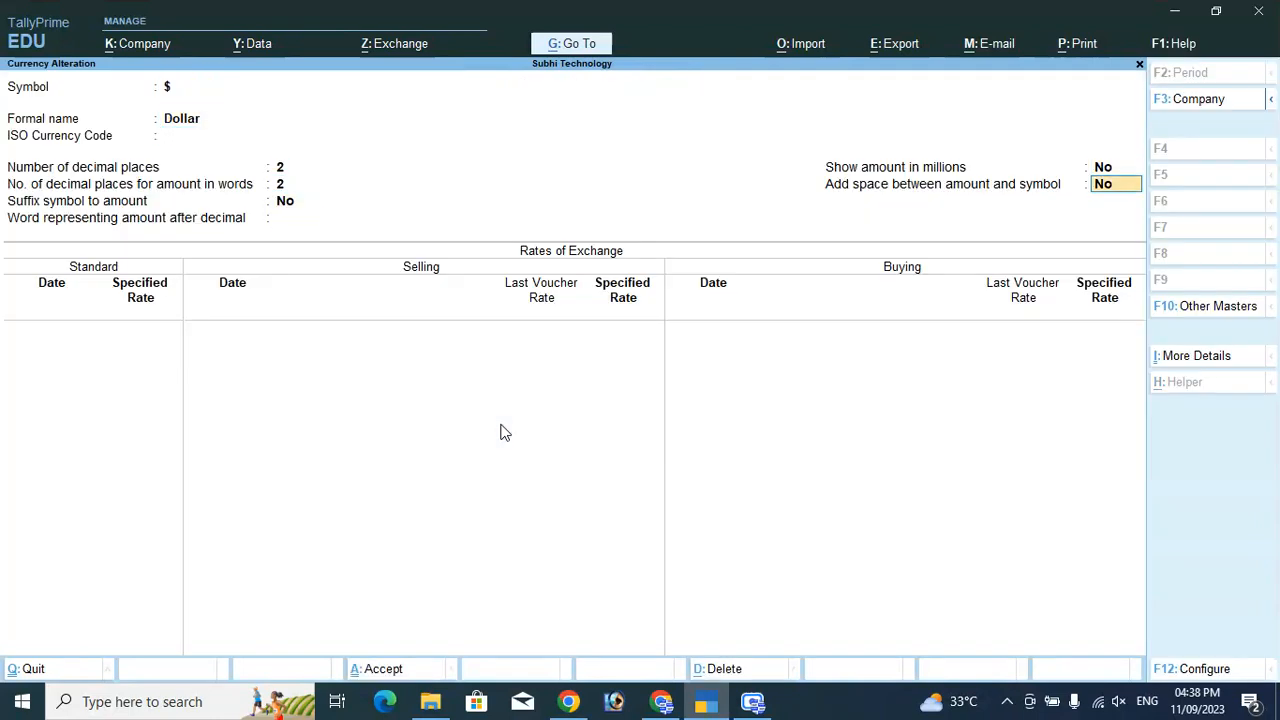
{"action": "key", "text": "Return"}
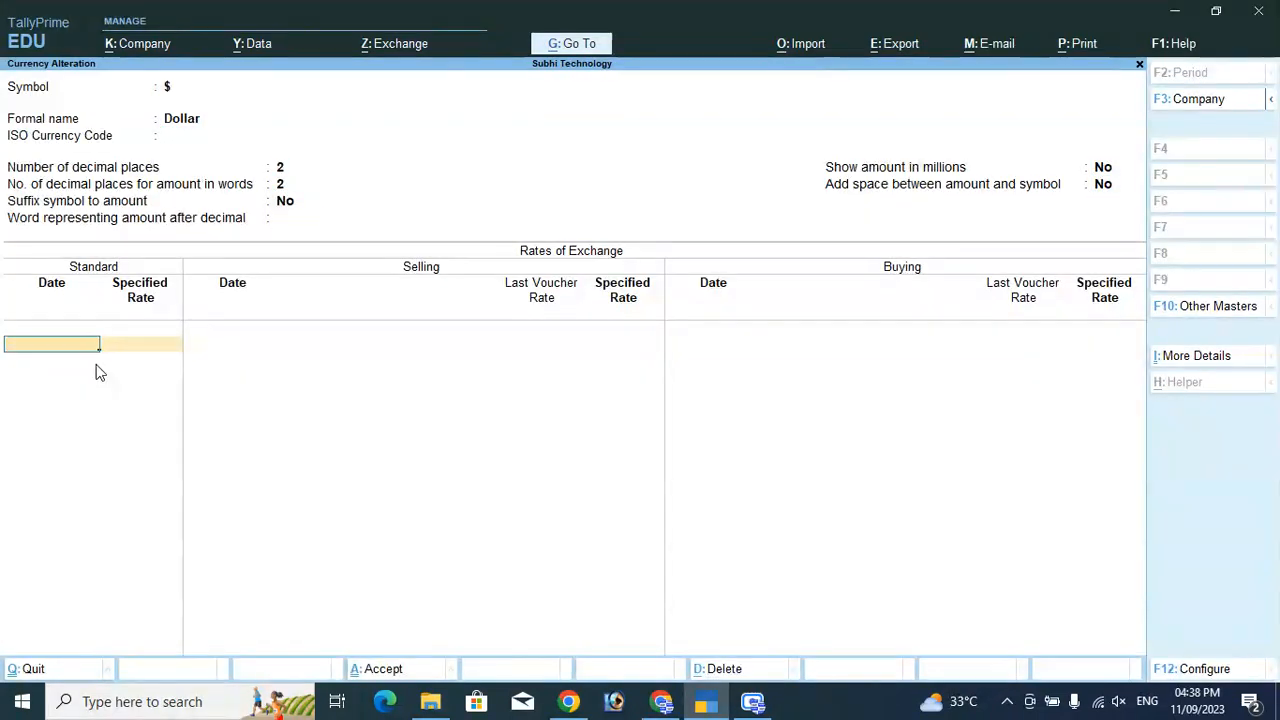
{"action": "type", "text": "1-4-2023"}
{"action": "key", "text": "Return"}
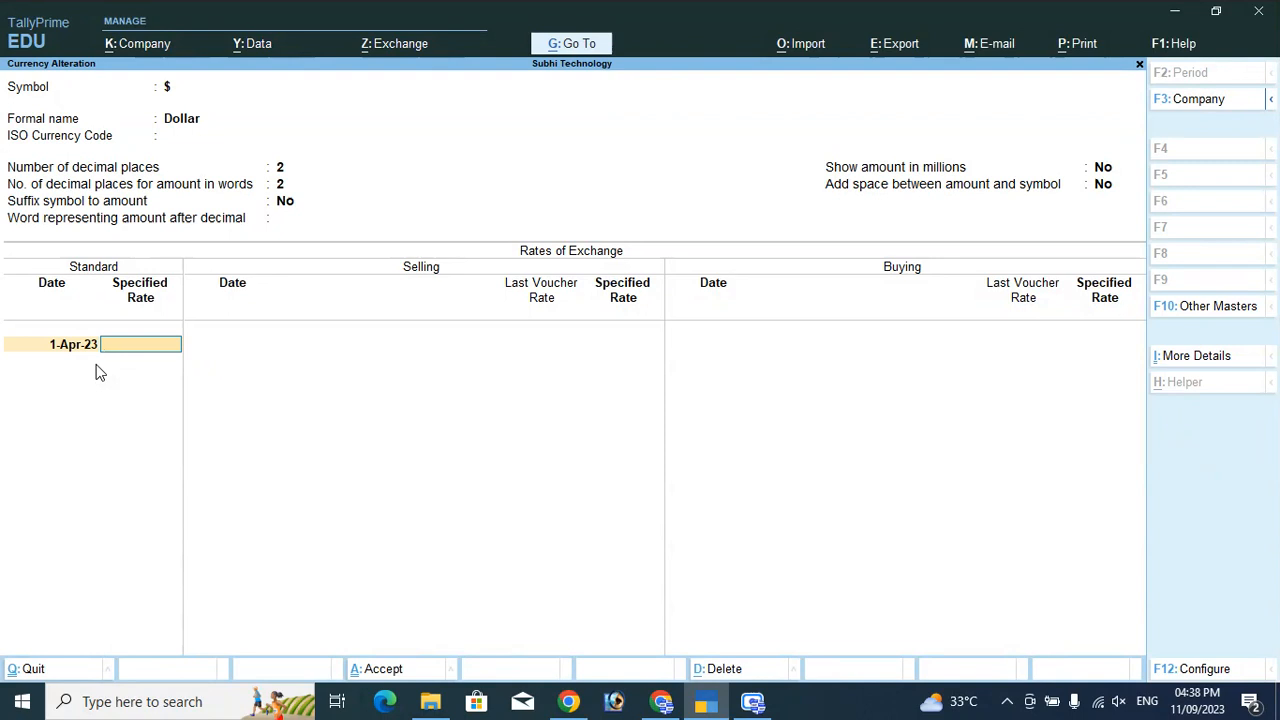
{"action": "type", "text": "85"}
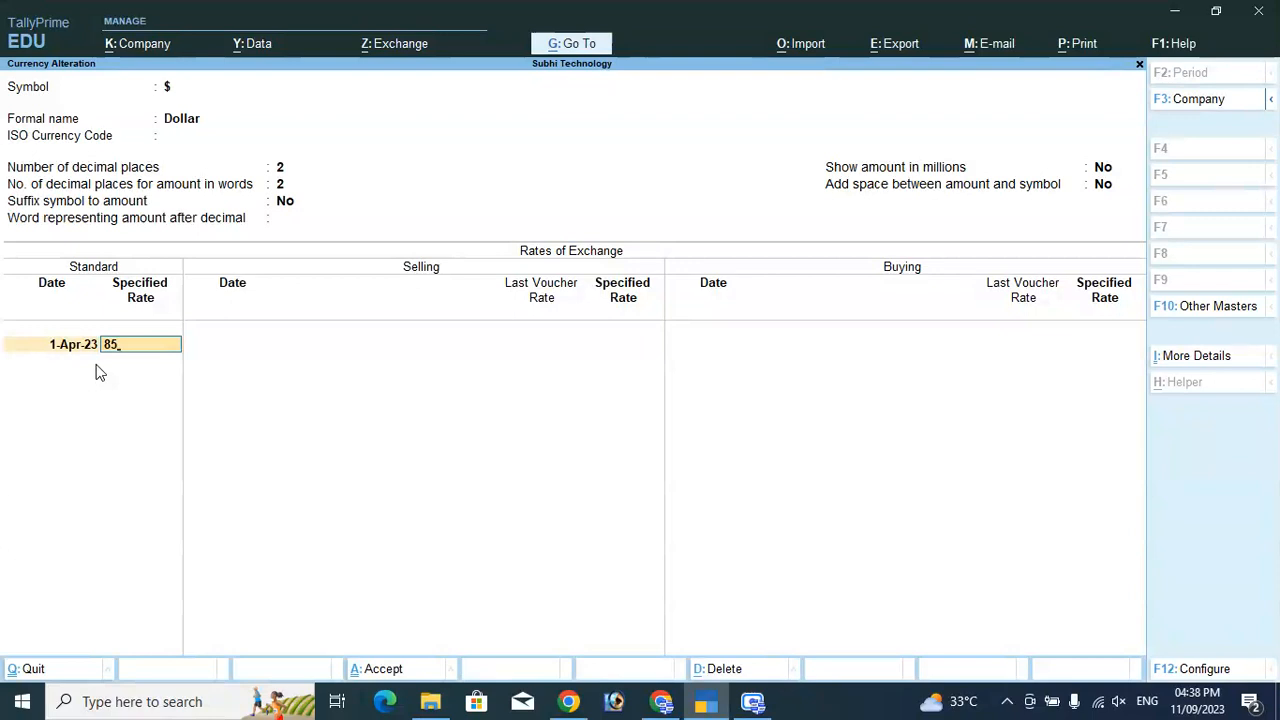
{"action": "key", "text": "Return"}
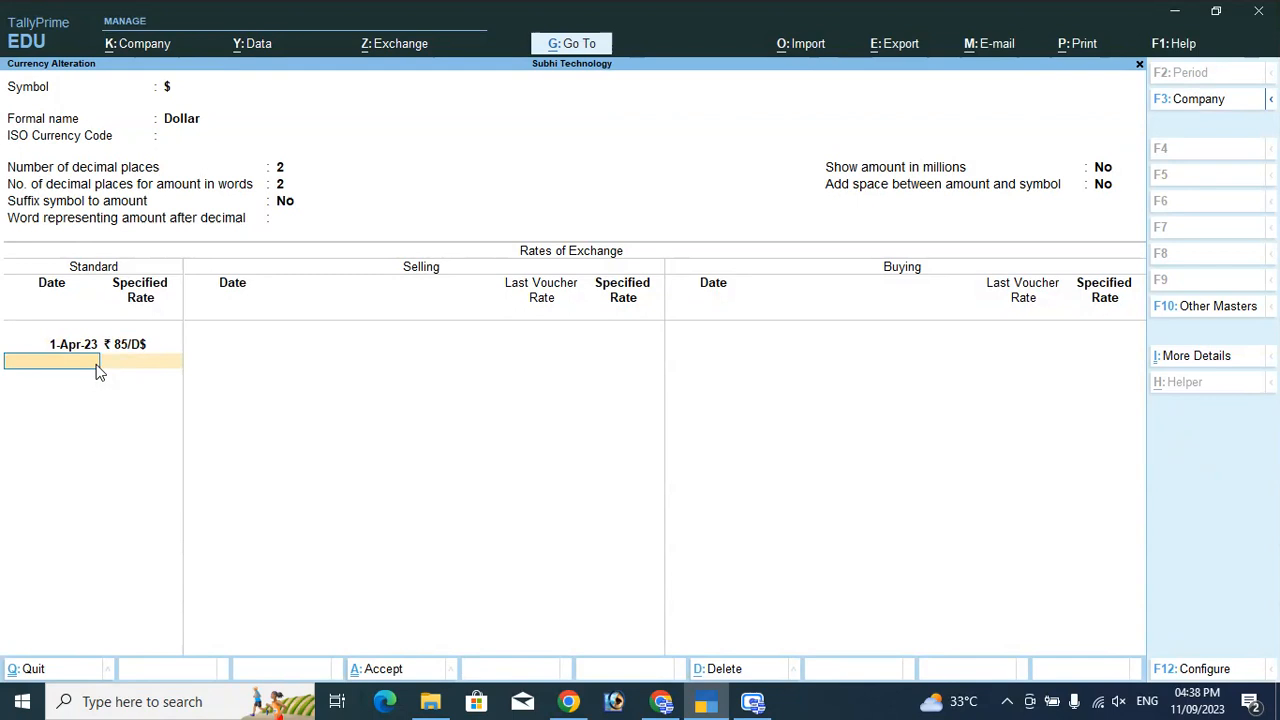
{"action": "key", "text": "Return"}
{"action": "key", "text": "Return"}
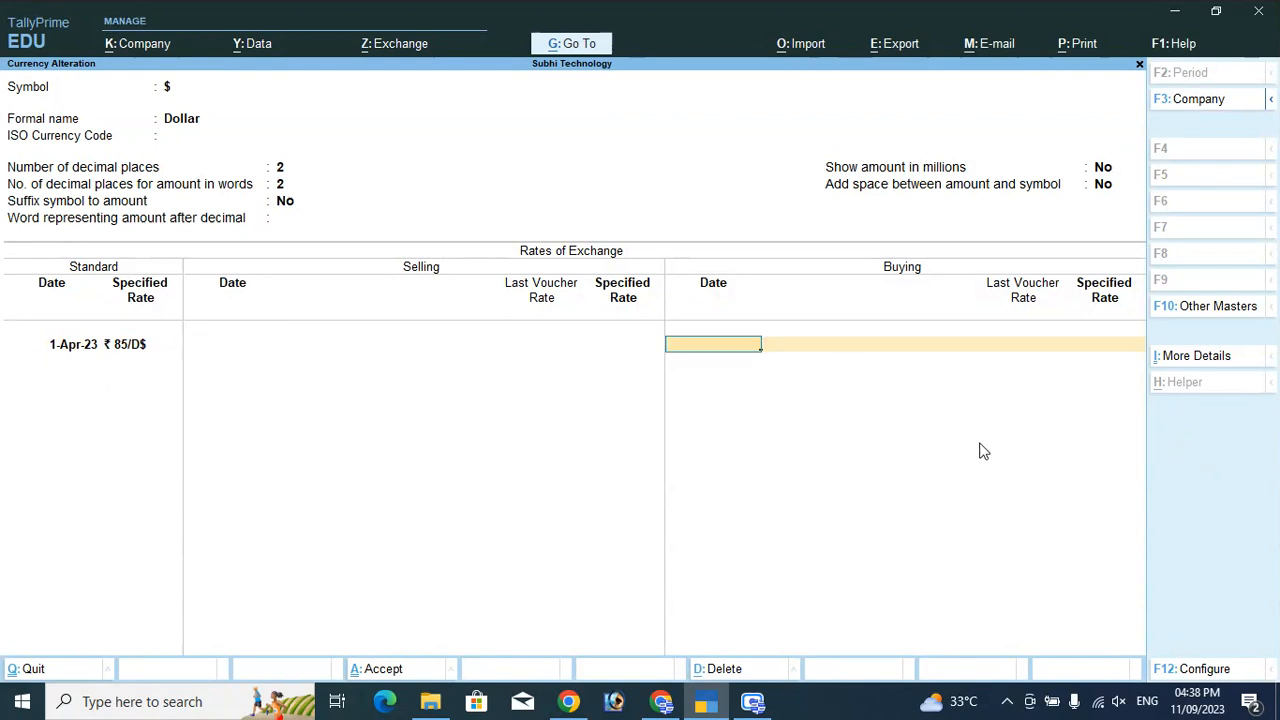
{"action": "key", "text": "Return"}
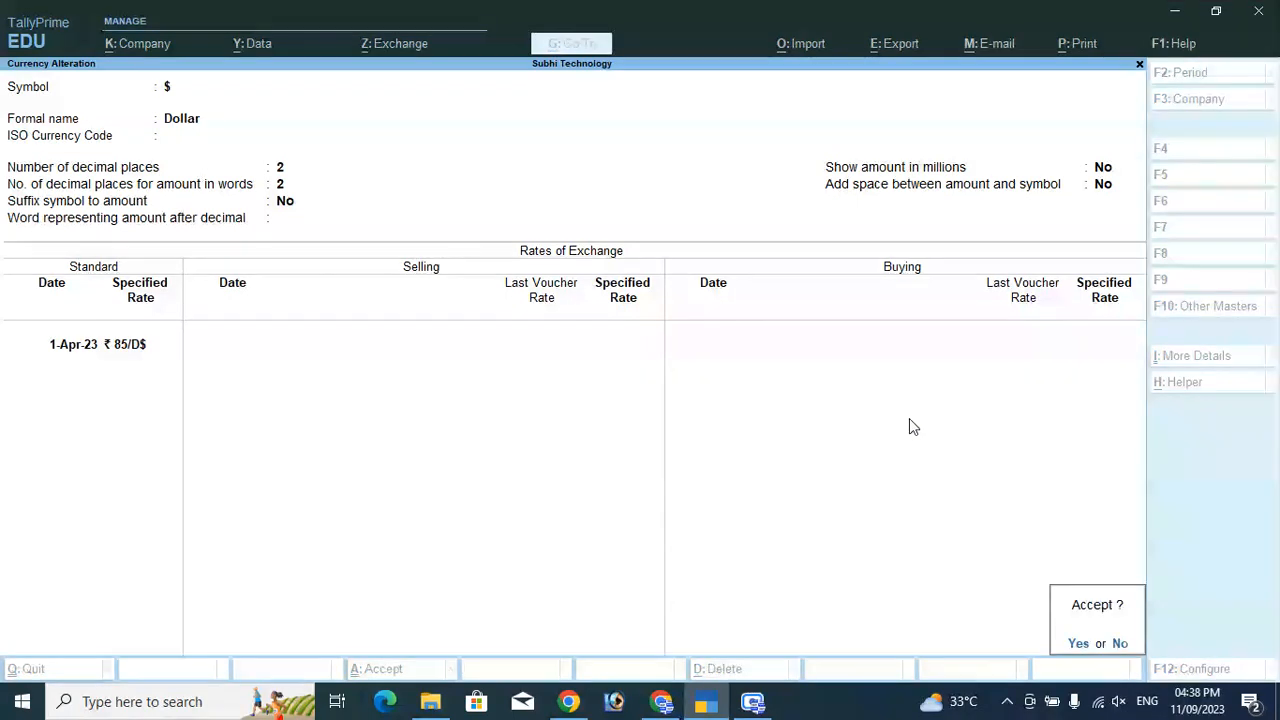
{"action": "key", "text": "y"}
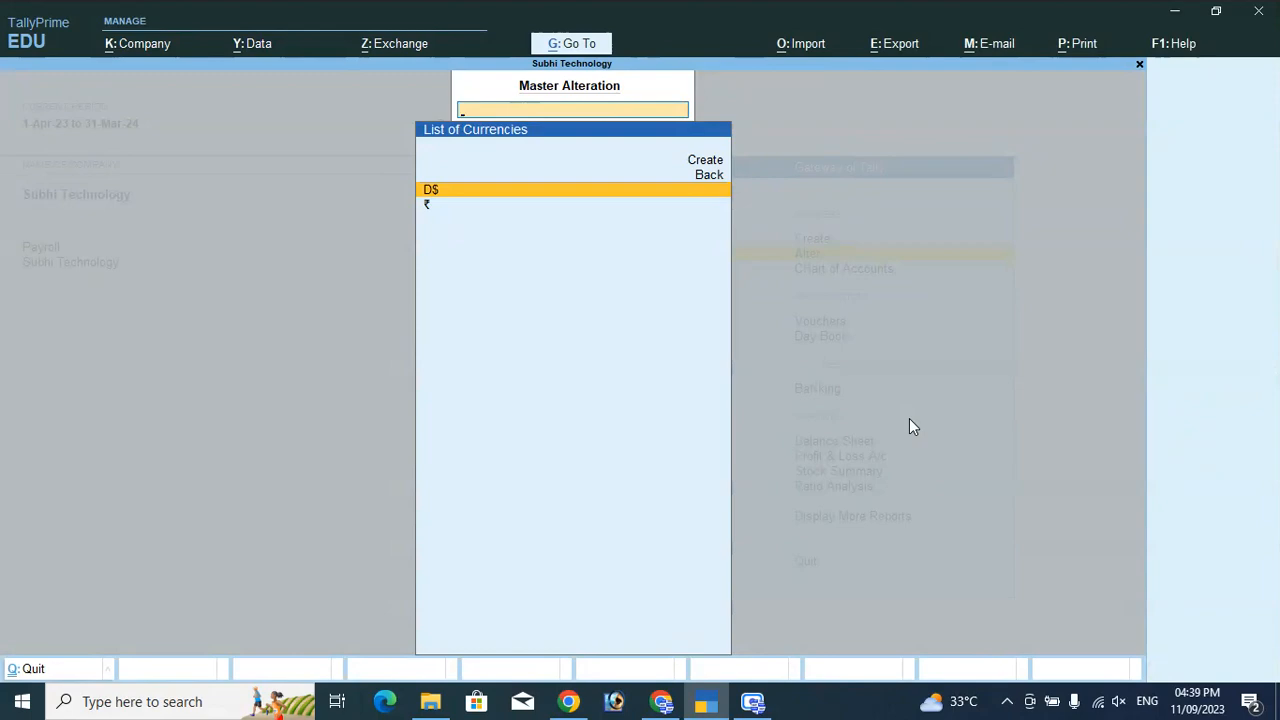
Open a new Purchase voucher dated 1-Apr-23 and move to the Party A/c name field.
{"action": "key", "text": "Escape"}
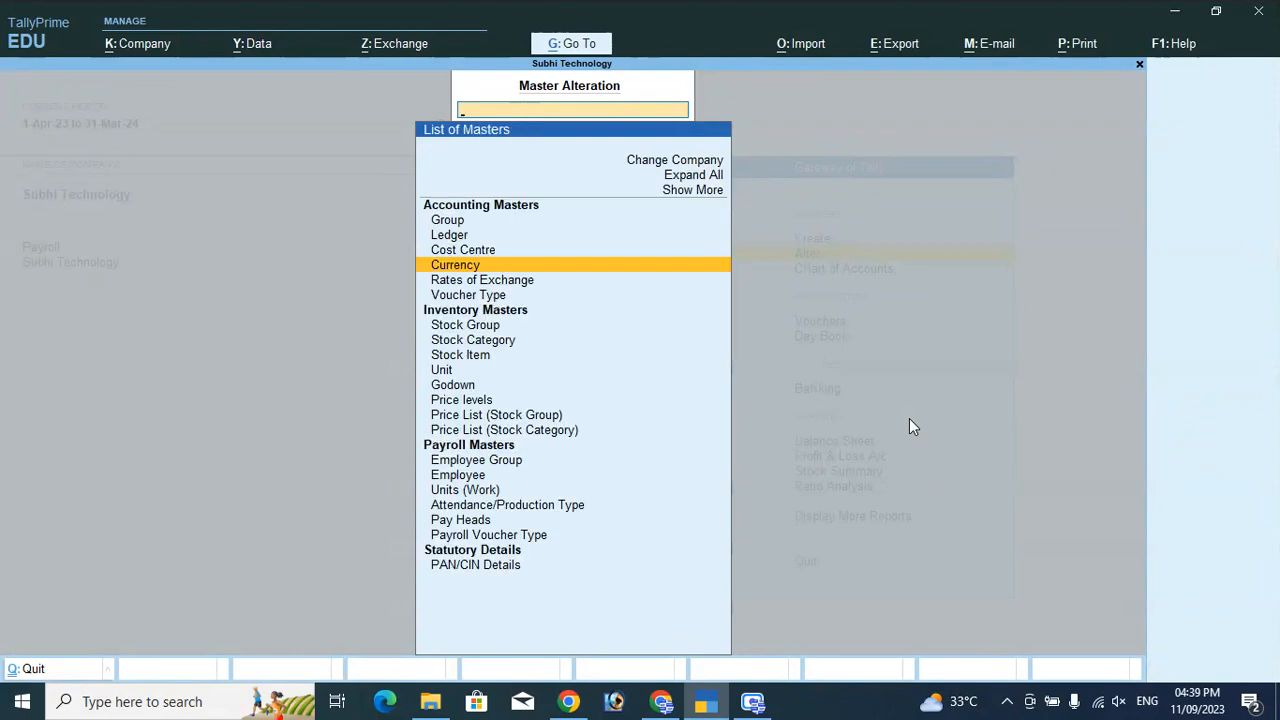
{"action": "key", "text": "Escape"}
{"action": "key", "text": "Down"}
{"action": "key", "text": "Down"}
{"action": "key", "text": "Down"}
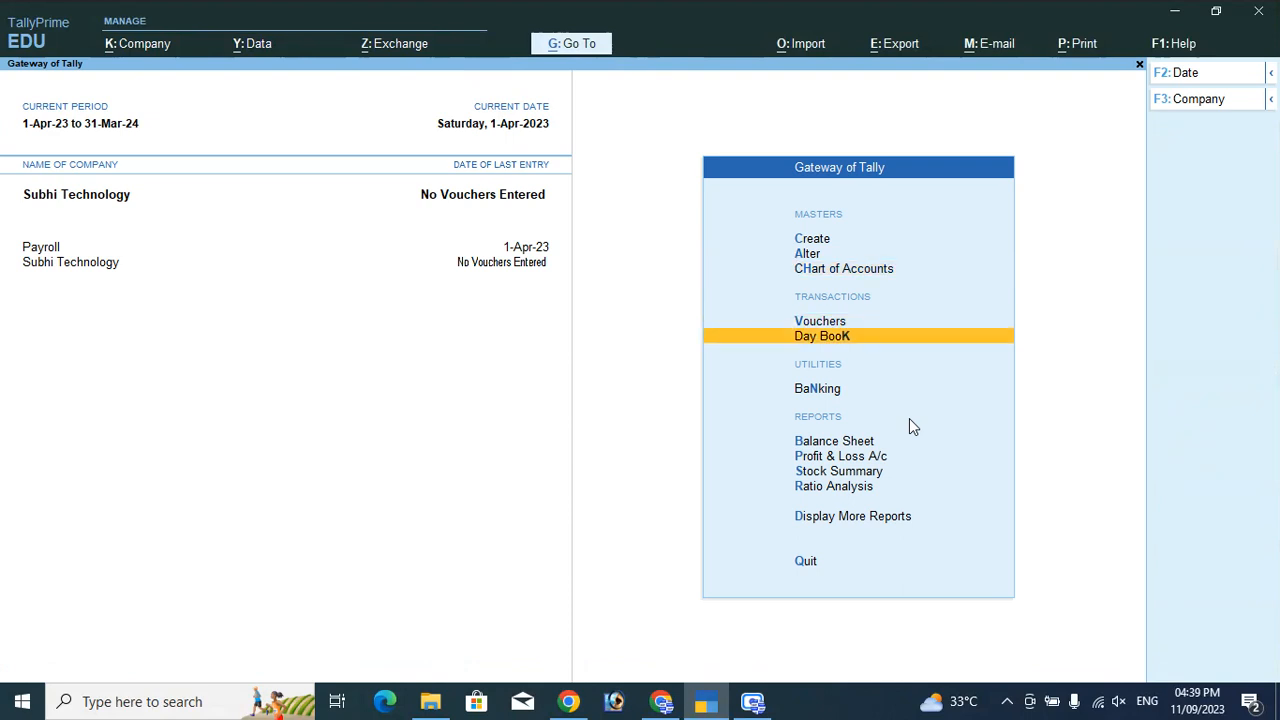
{"action": "key", "text": "Up"}
{"action": "key", "text": "Return"}
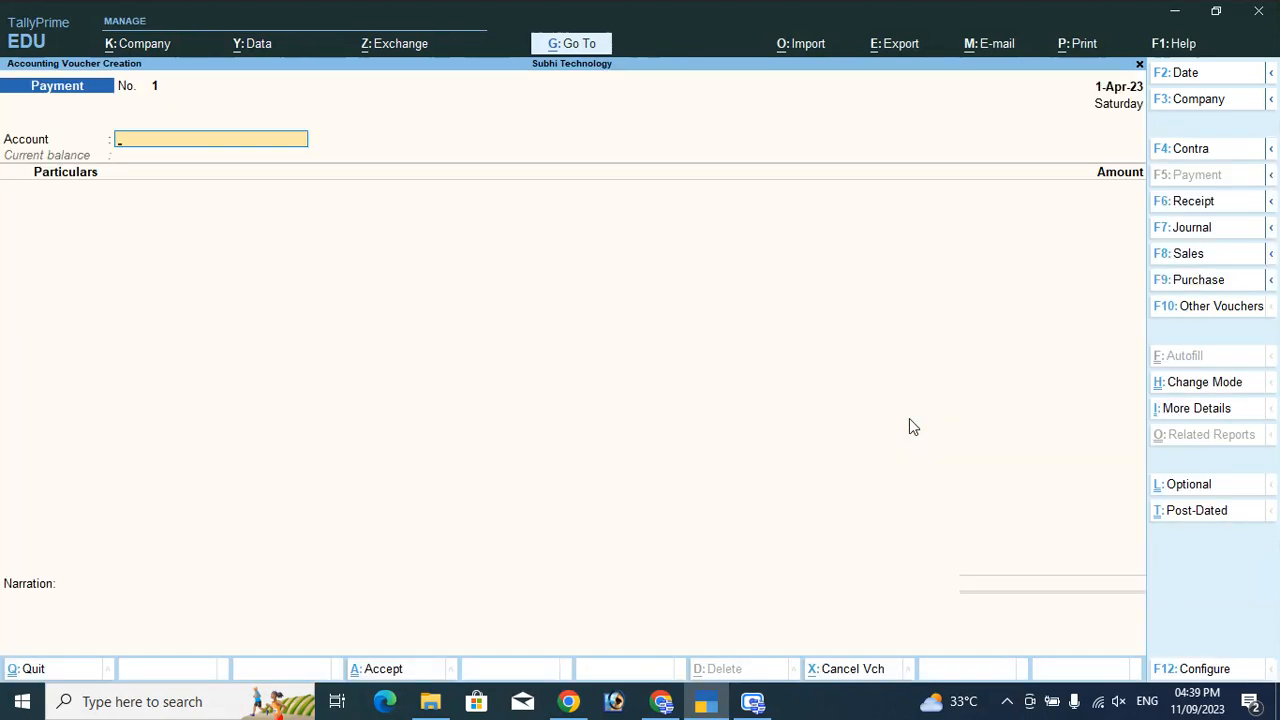
{"action": "left_click", "coordinate": [1185, 284]}
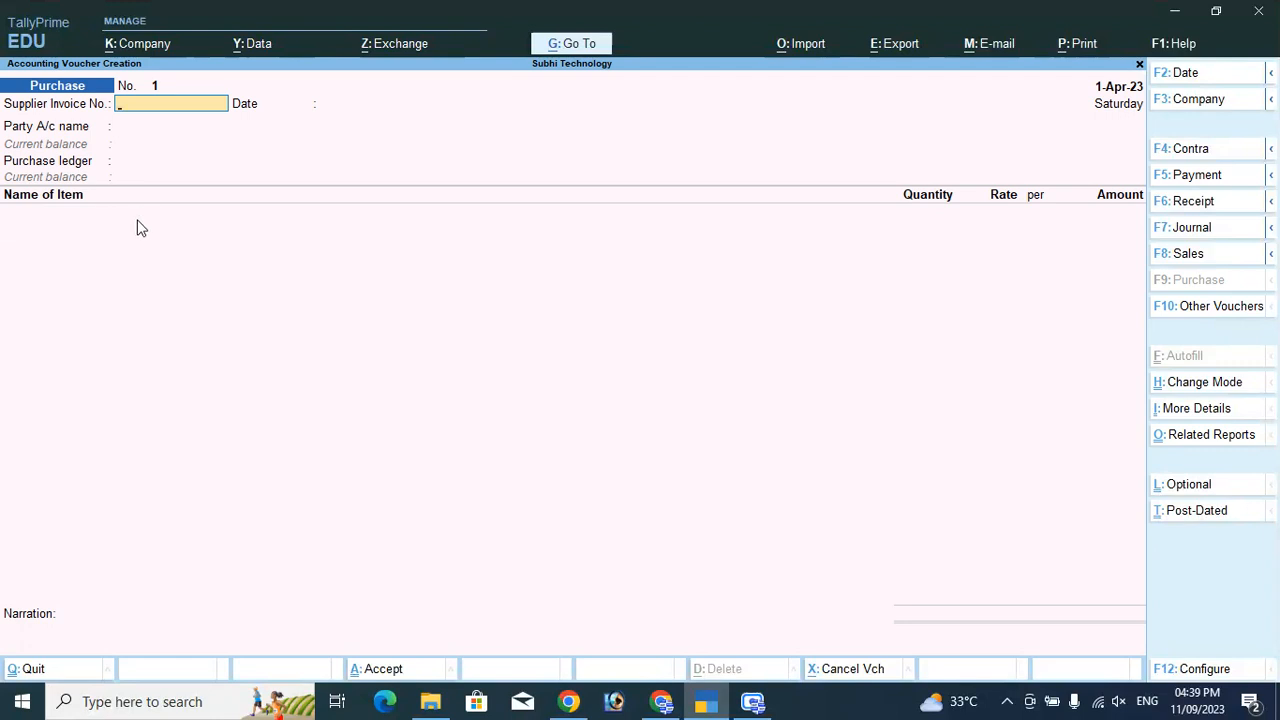
{"action": "key", "text": "Return"}
{"action": "key", "text": "Return"}
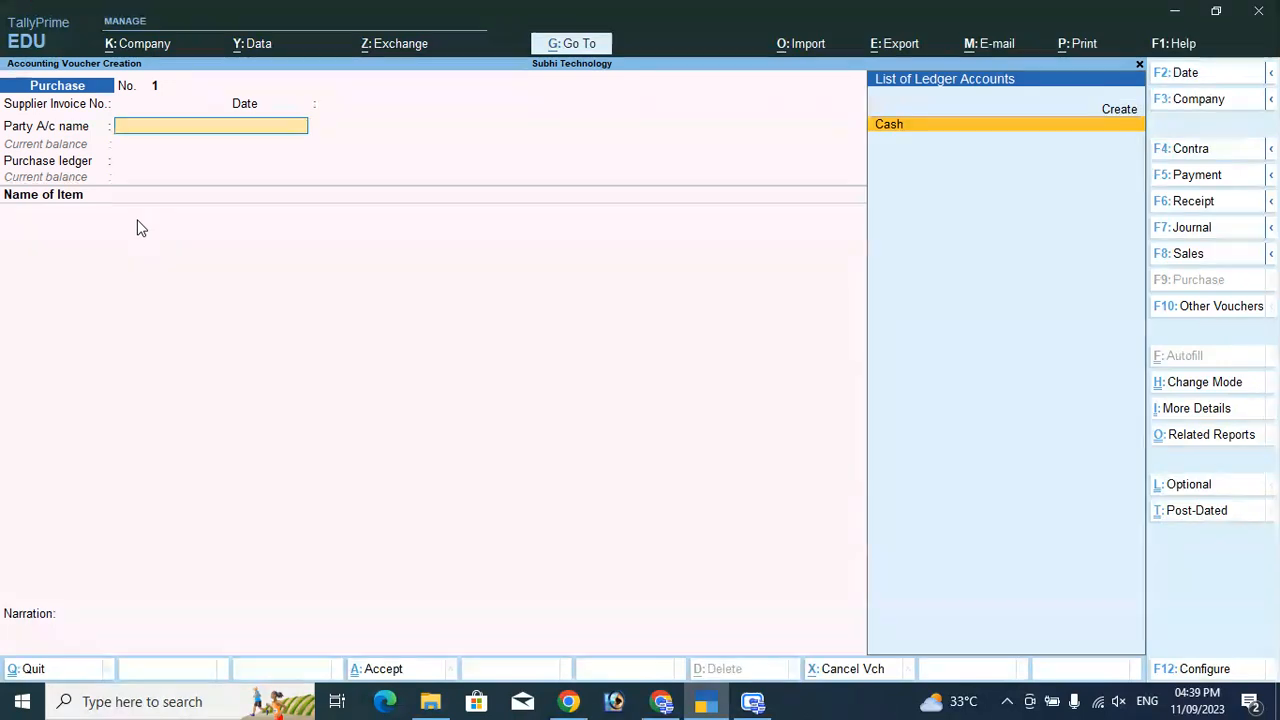
Create a new ledger VK Traders under Sundry Creditors.
{"action": "key", "text": "Up"}
{"action": "key", "text": "Return"}
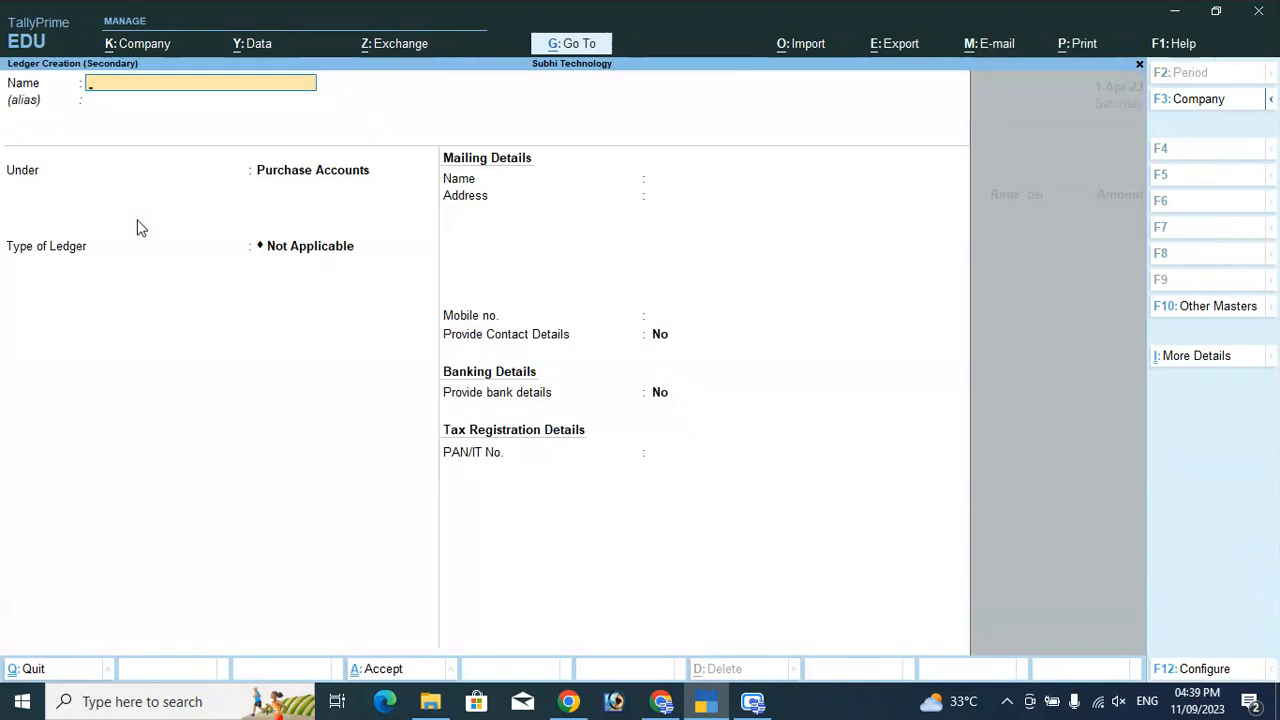
{"action": "type", "text": "VK Traders"}
{"action": "key", "text": "Return"}
{"action": "key", "text": "Return"}
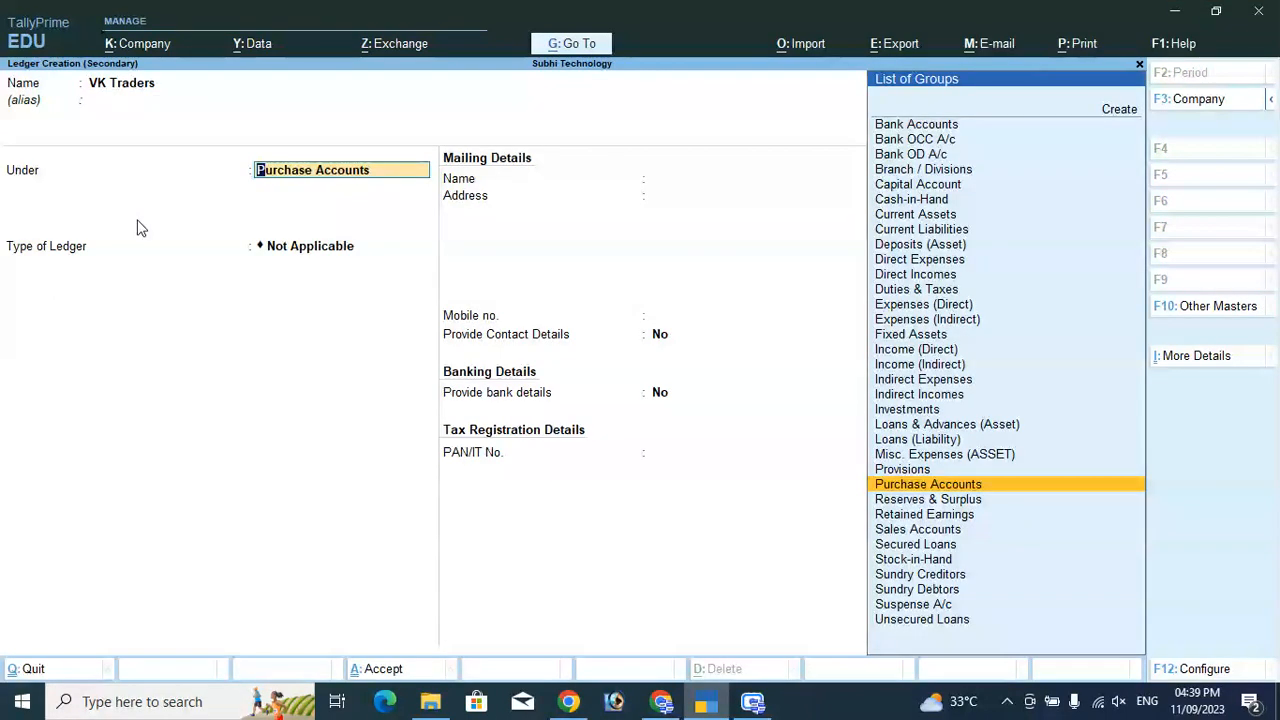
{"action": "type", "text": "Sundr"}
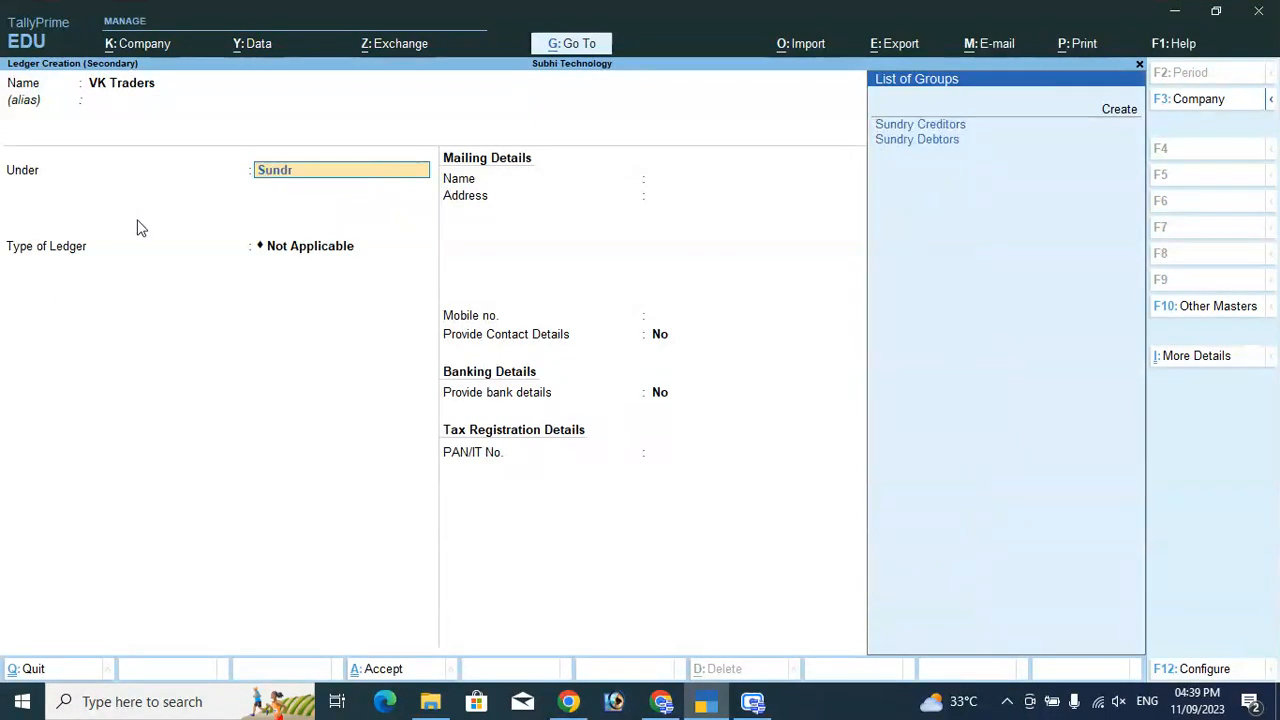
{"action": "key", "text": "Return"}
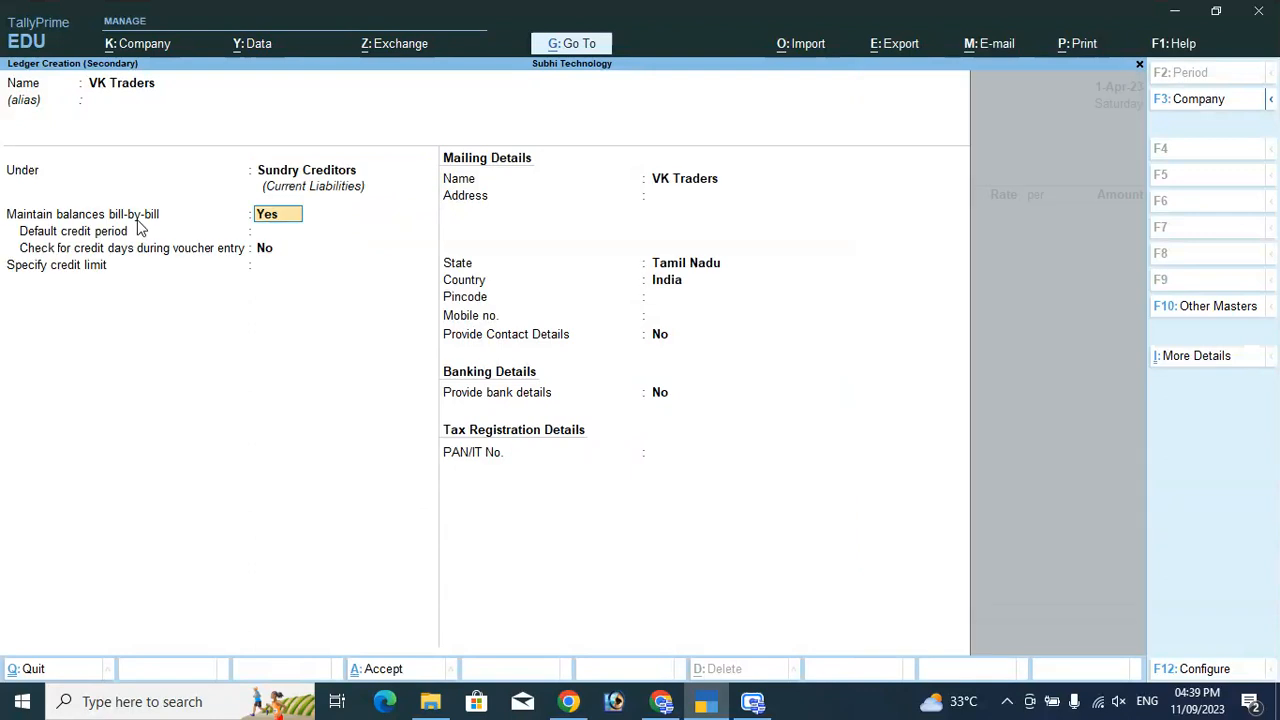
Set its state to Alaska, United States of America, skip the remaining fields, and save it.
{"action": "key", "text": "Return"}
{"action": "key", "text": "Return"}
{"action": "key", "text": "Return"}
{"action": "key", "text": "Return"}
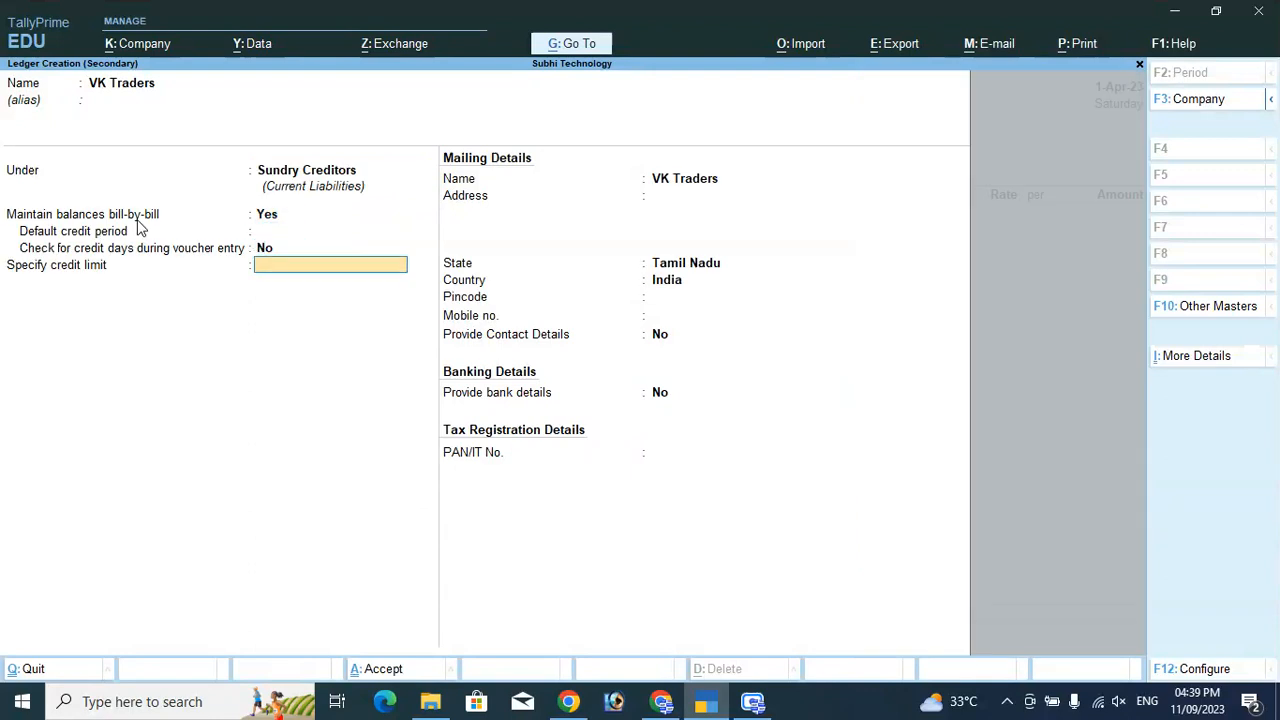
{"action": "key", "text": "Return"}
{"action": "key", "text": "Return"}
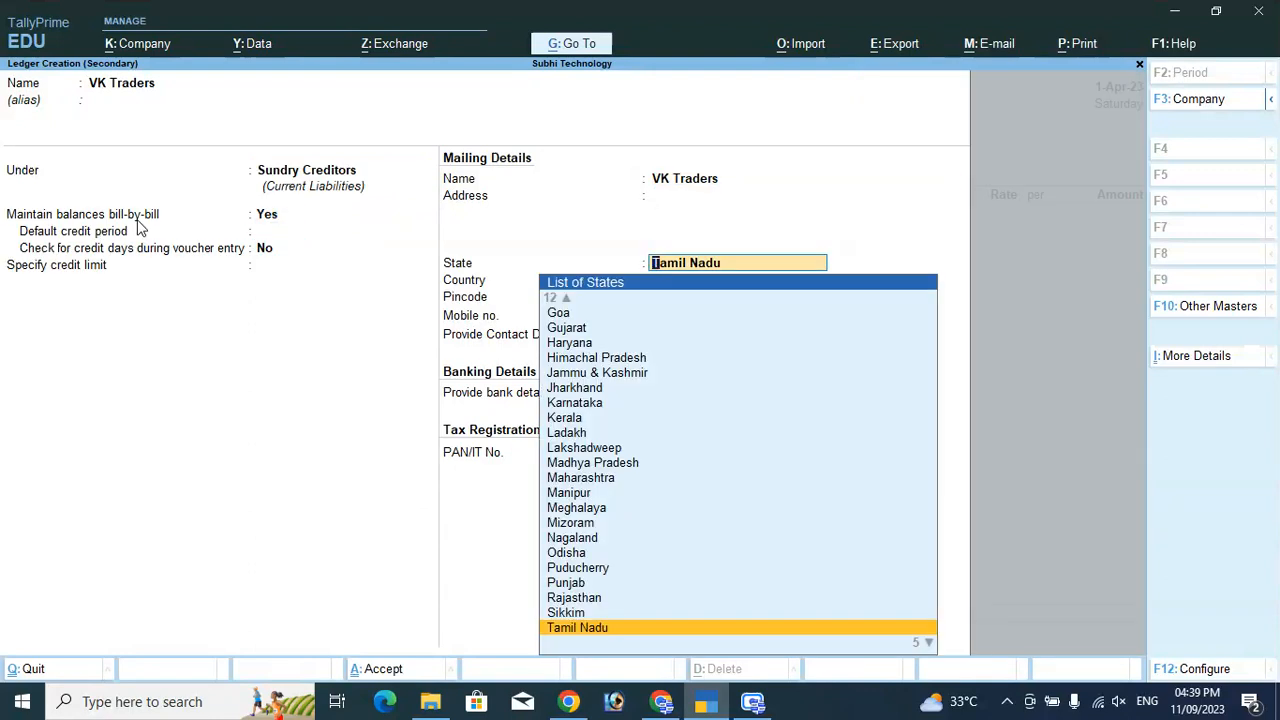
{"action": "type", "text": "Amer"}
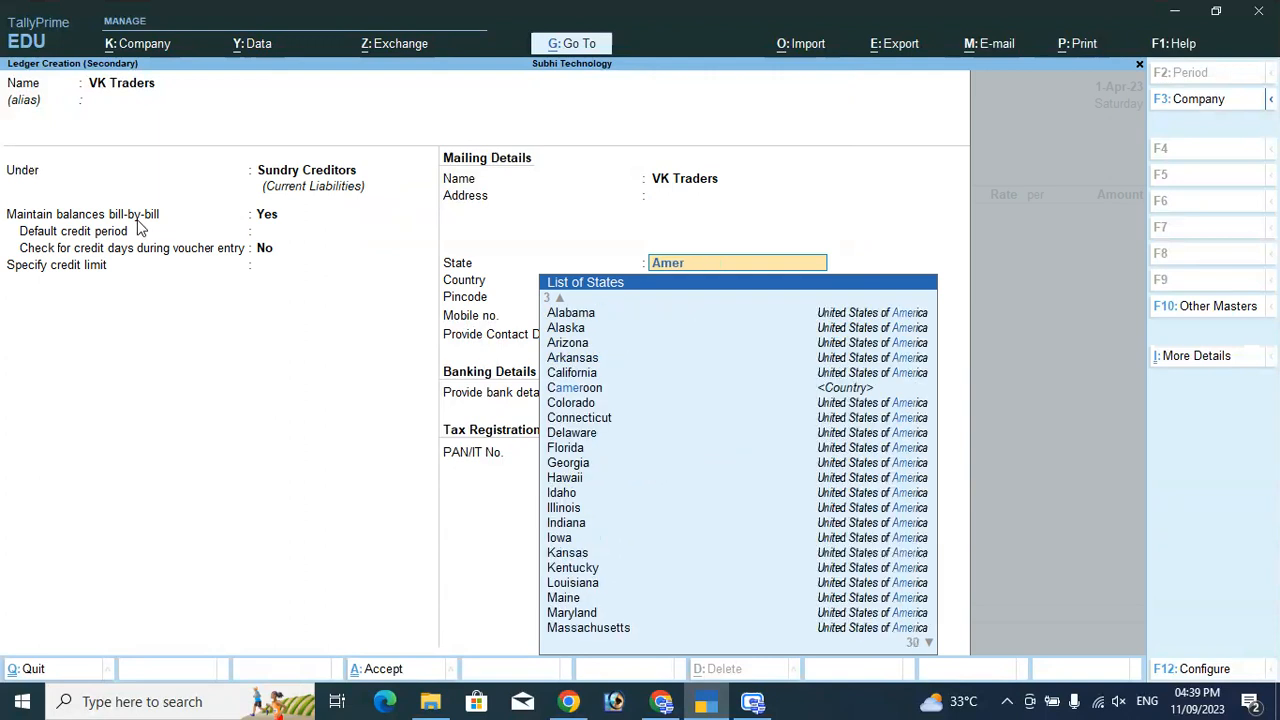
{"action": "key", "text": "Down"}
{"action": "key", "text": "Down"}
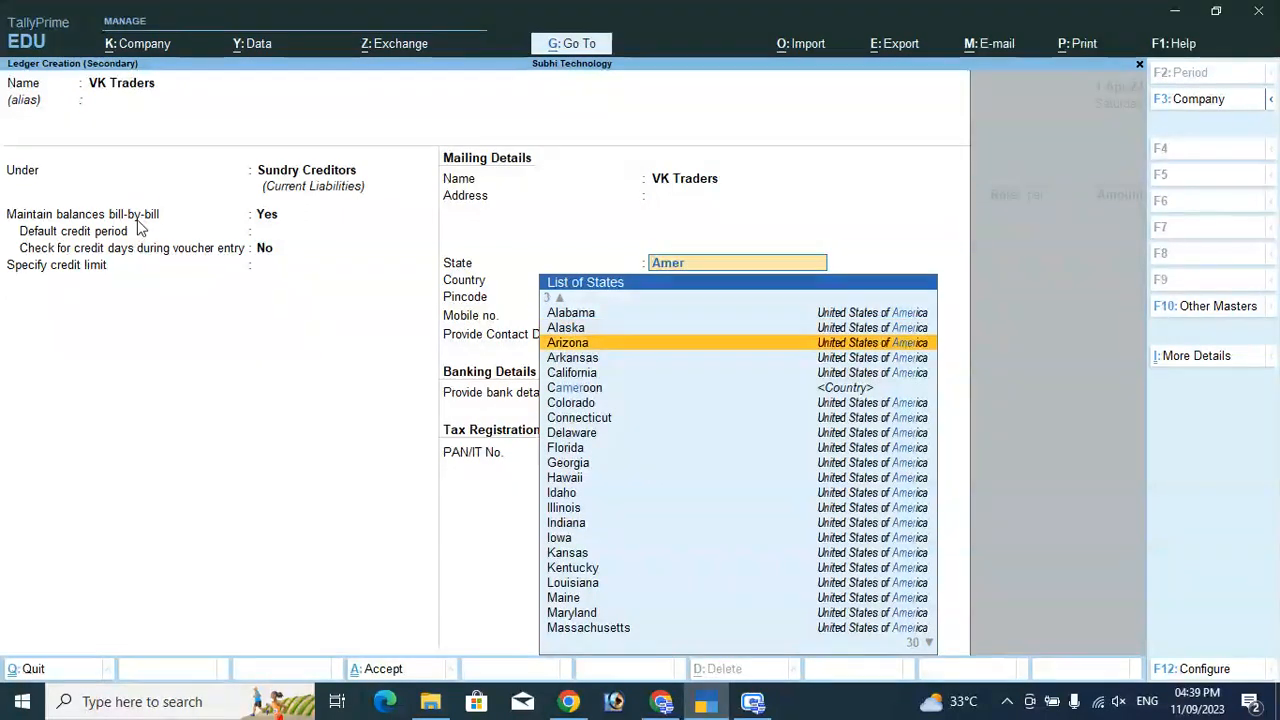
{"action": "key", "text": "Up"}
{"action": "key", "text": "Return"}
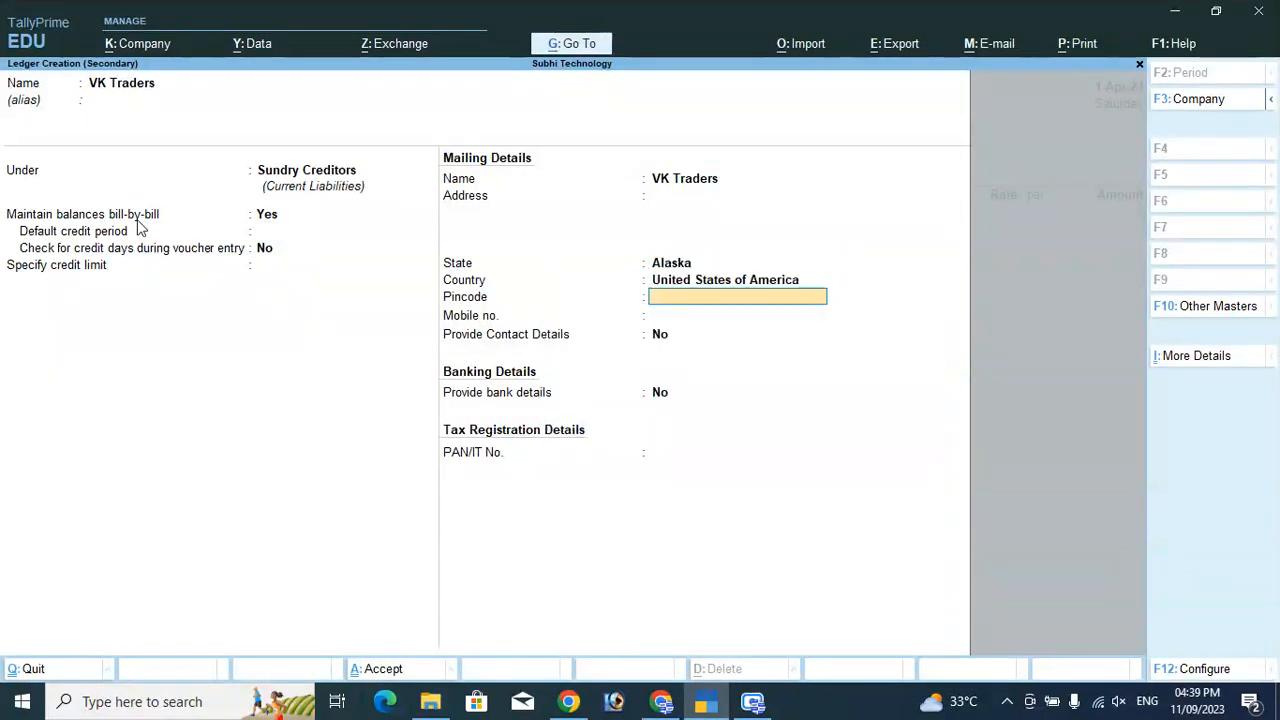
{"action": "key", "text": "Return"}
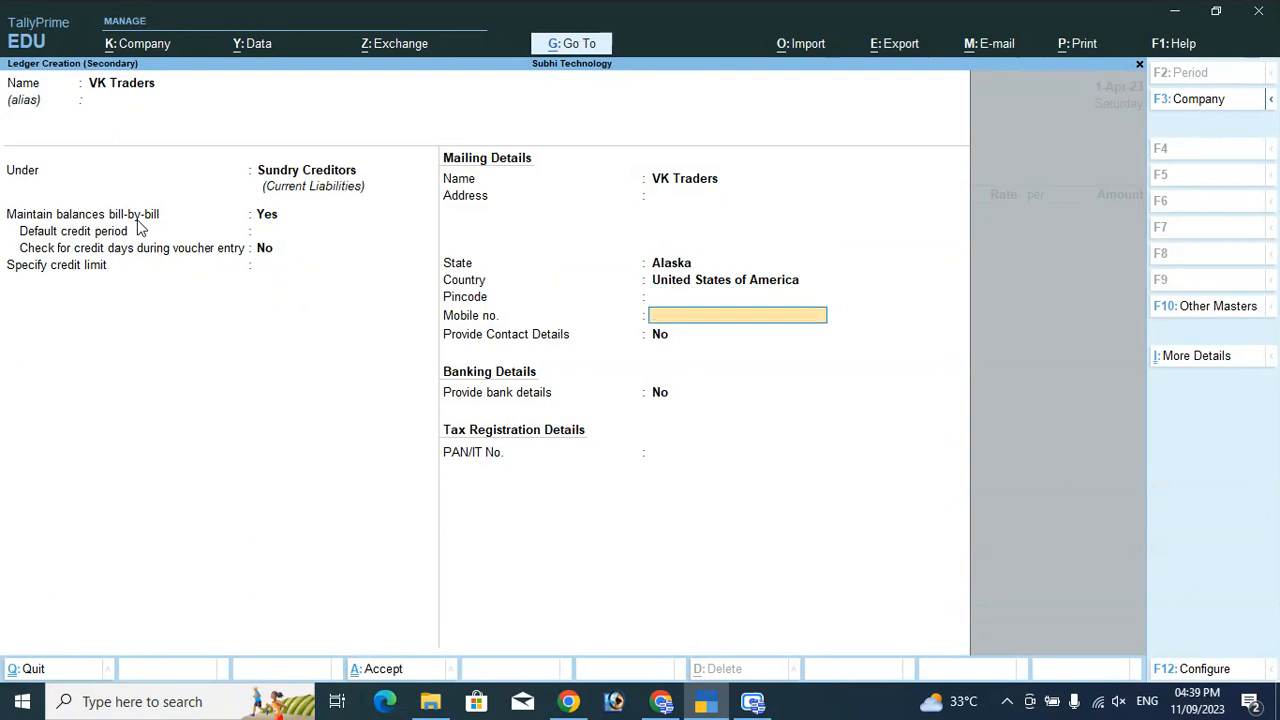
{"action": "key", "text": "Return"}
{"action": "key", "text": "Return"}
{"action": "key", "text": "Return"}
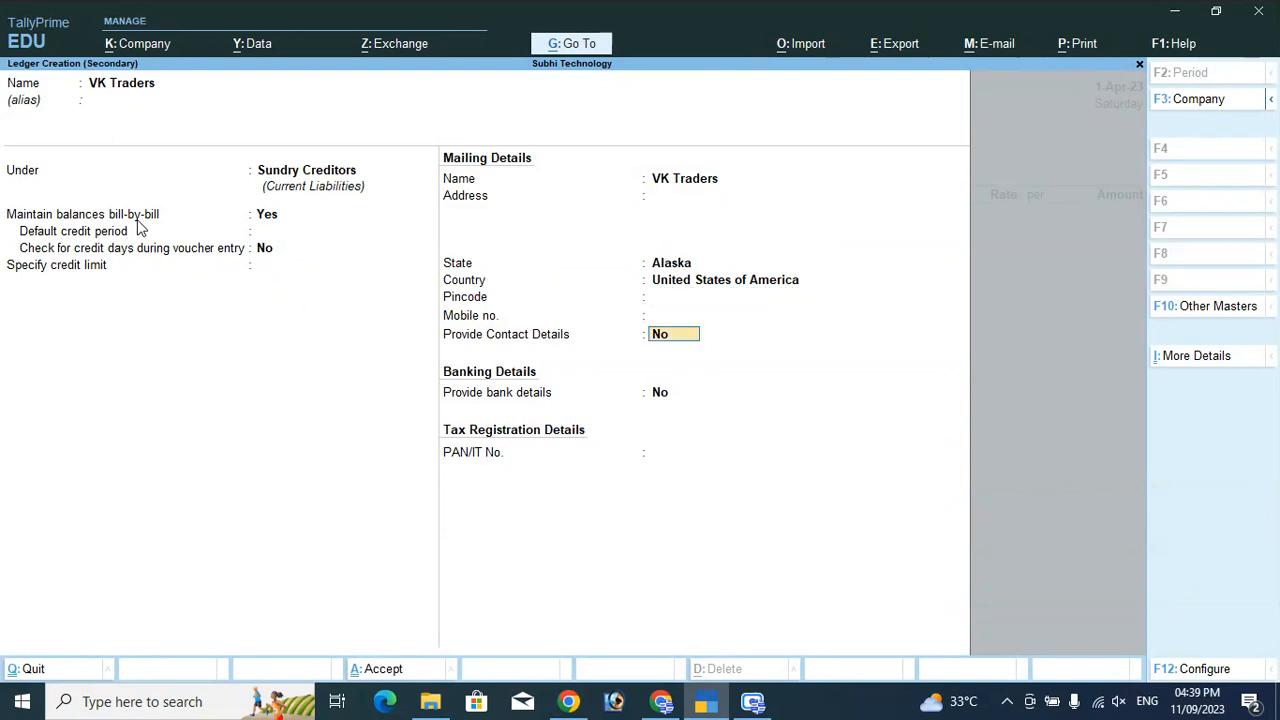
{"action": "key", "text": "Return"}
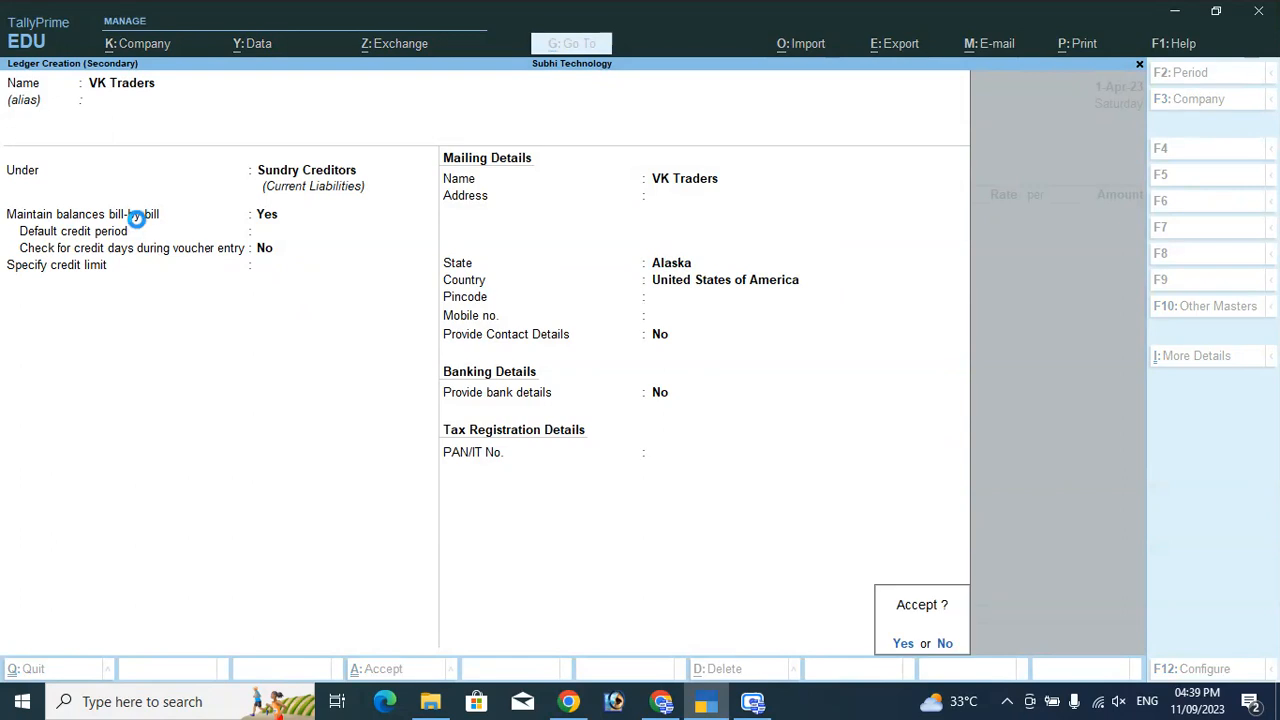
{"action": "key", "text": "Return"}
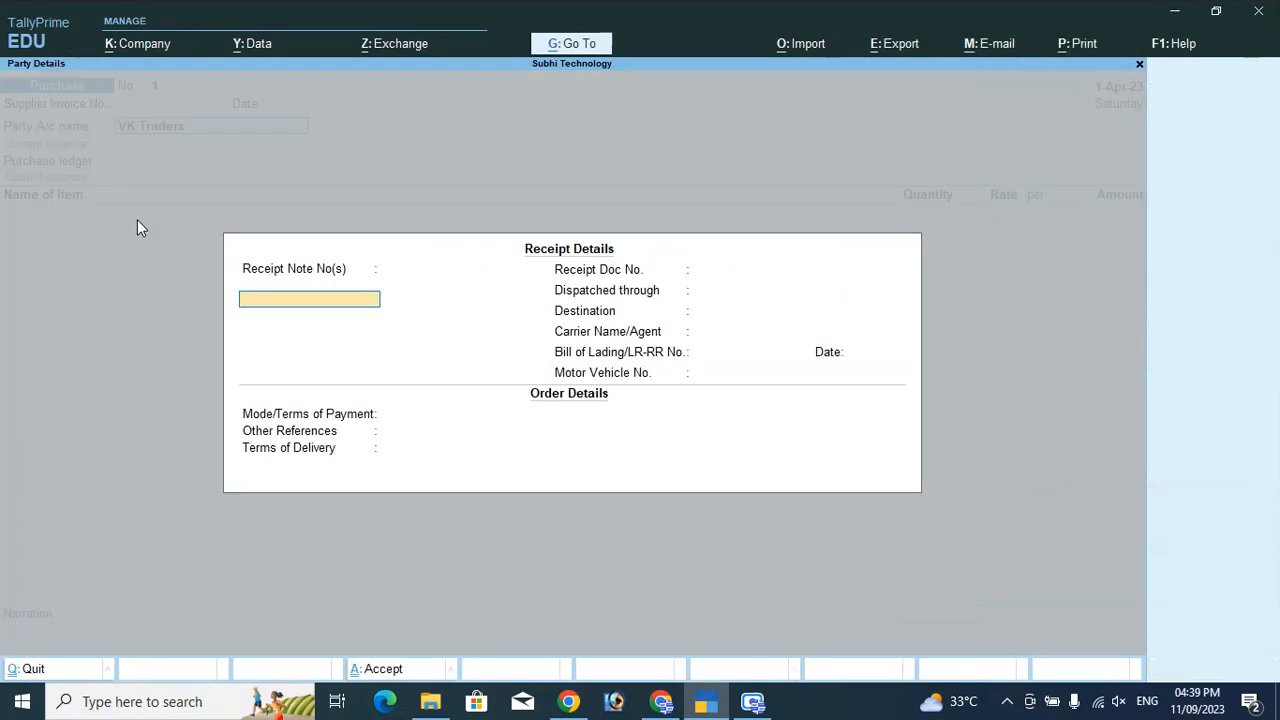
Skip through the purchase voucher's receipt and party details.
{"action": "key", "text": "Return"}
{"action": "key", "text": "Return"}
{"action": "key", "text": "Return"}
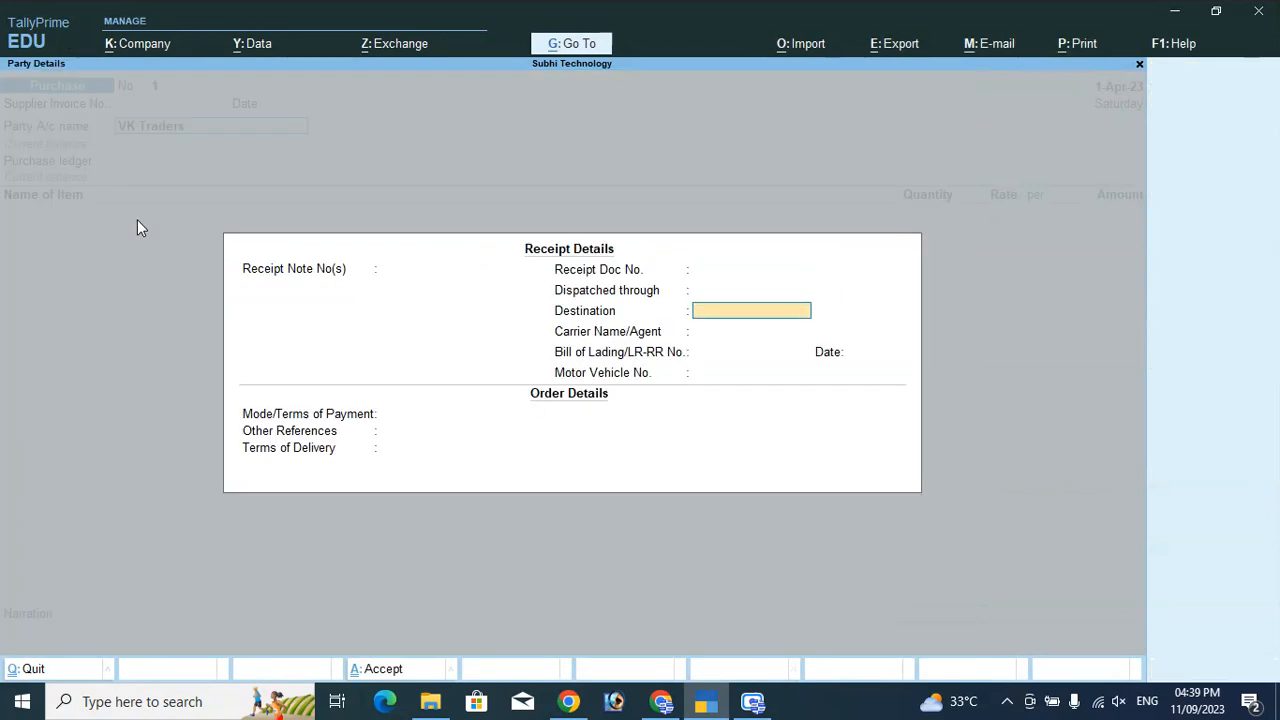
{"action": "key", "text": "Return"}
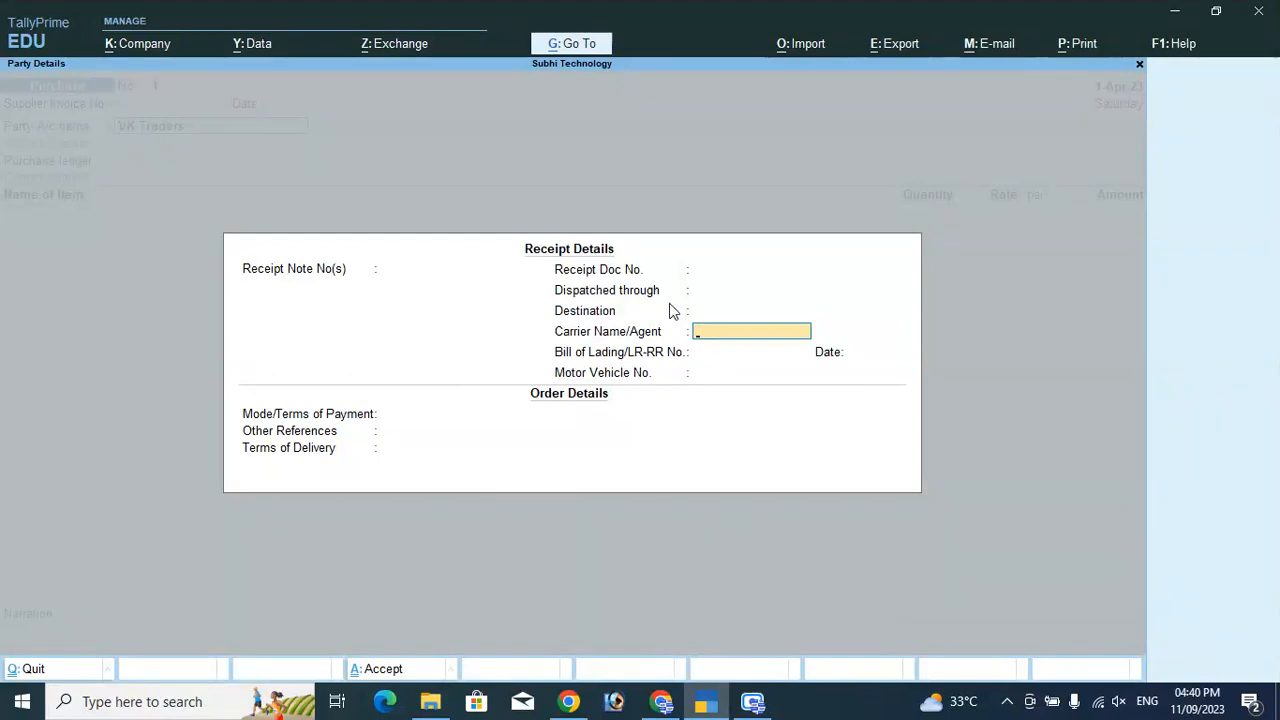
{"action": "key", "text": "Return"}
{"action": "key", "text": "Return"}
{"action": "key", "text": "Return"}
{"action": "key", "text": "Return"}
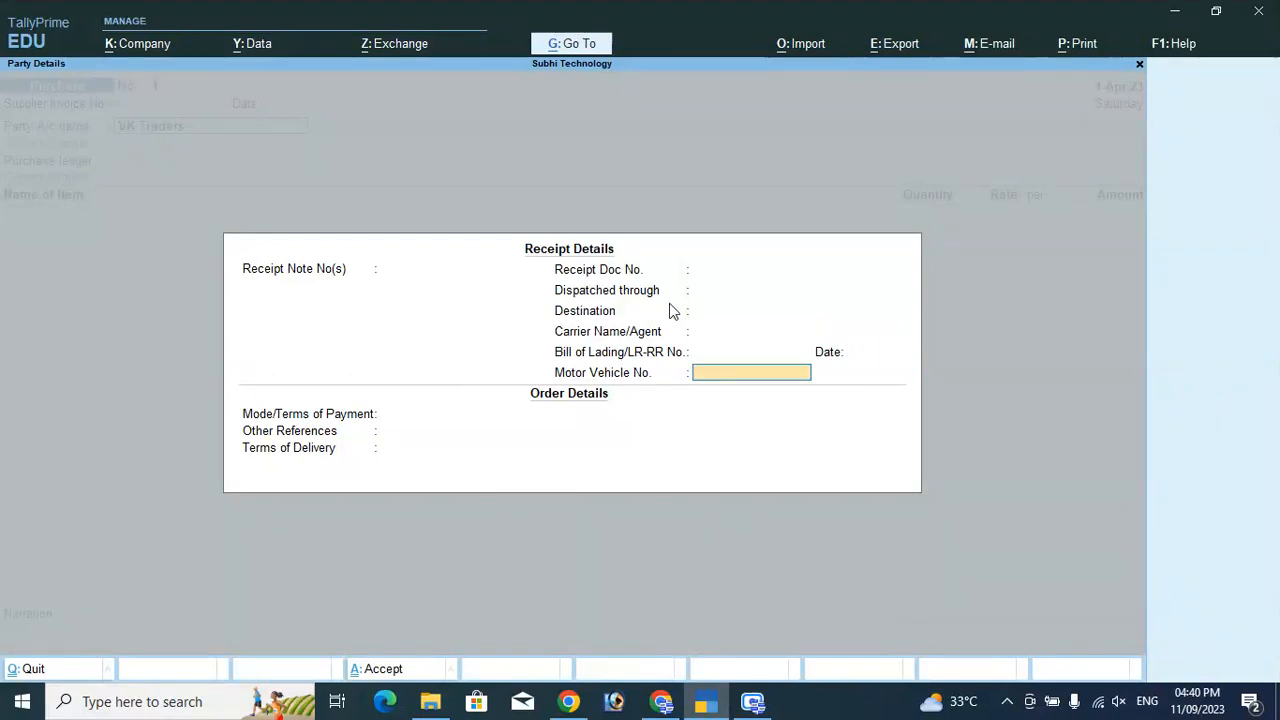
{"action": "key", "text": "Return"}
{"action": "key", "text": "Return"}
{"action": "key", "text": "Return"}
{"action": "key", "text": "Return"}
{"action": "key", "text": "Return"}
{"action": "key", "text": "Return"}
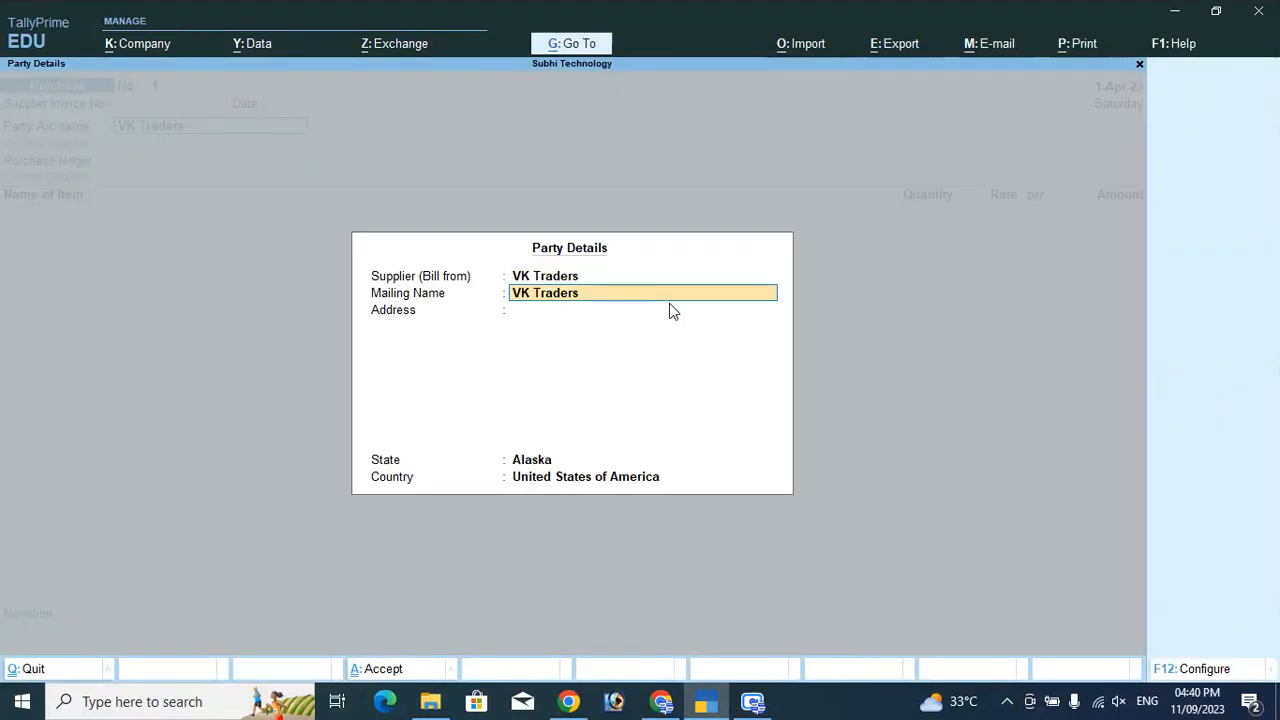
Create a ledger named Purchase under Purchase Accounts as the voucher's purchase ledger.
{"action": "key", "text": "Return"}
{"action": "key", "text": "Return"}
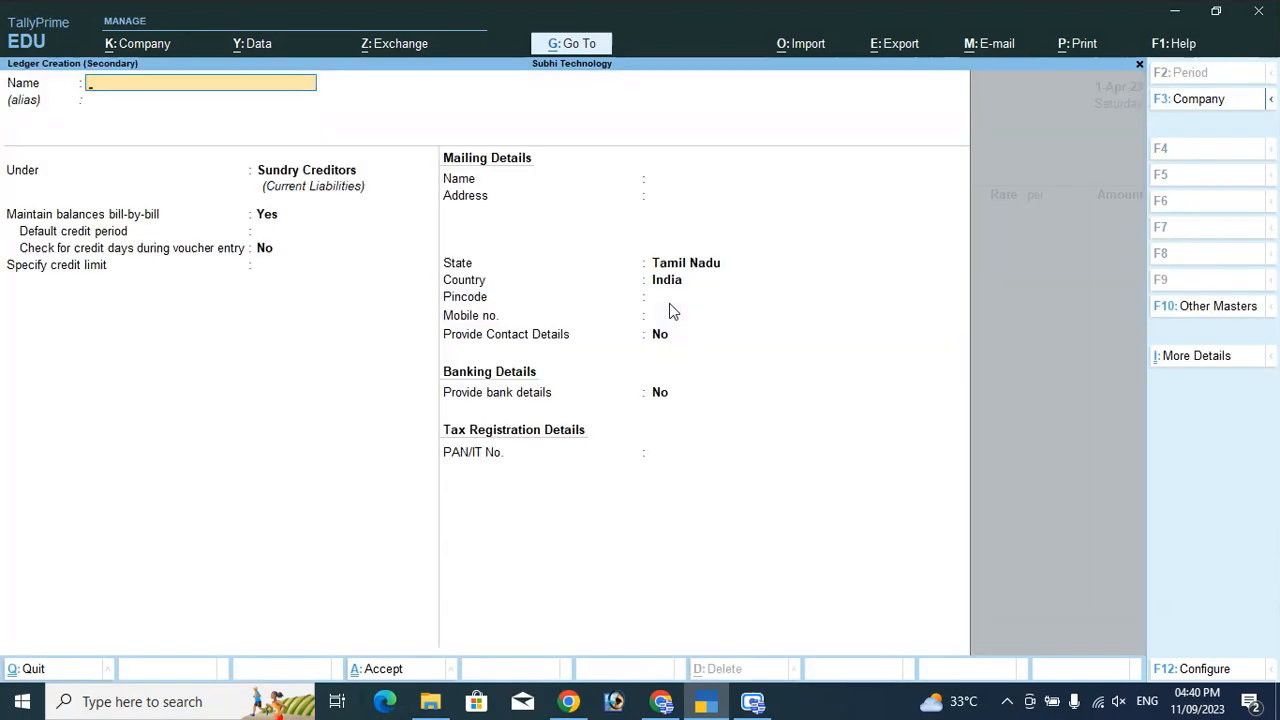
{"action": "key", "text": "Escape"}
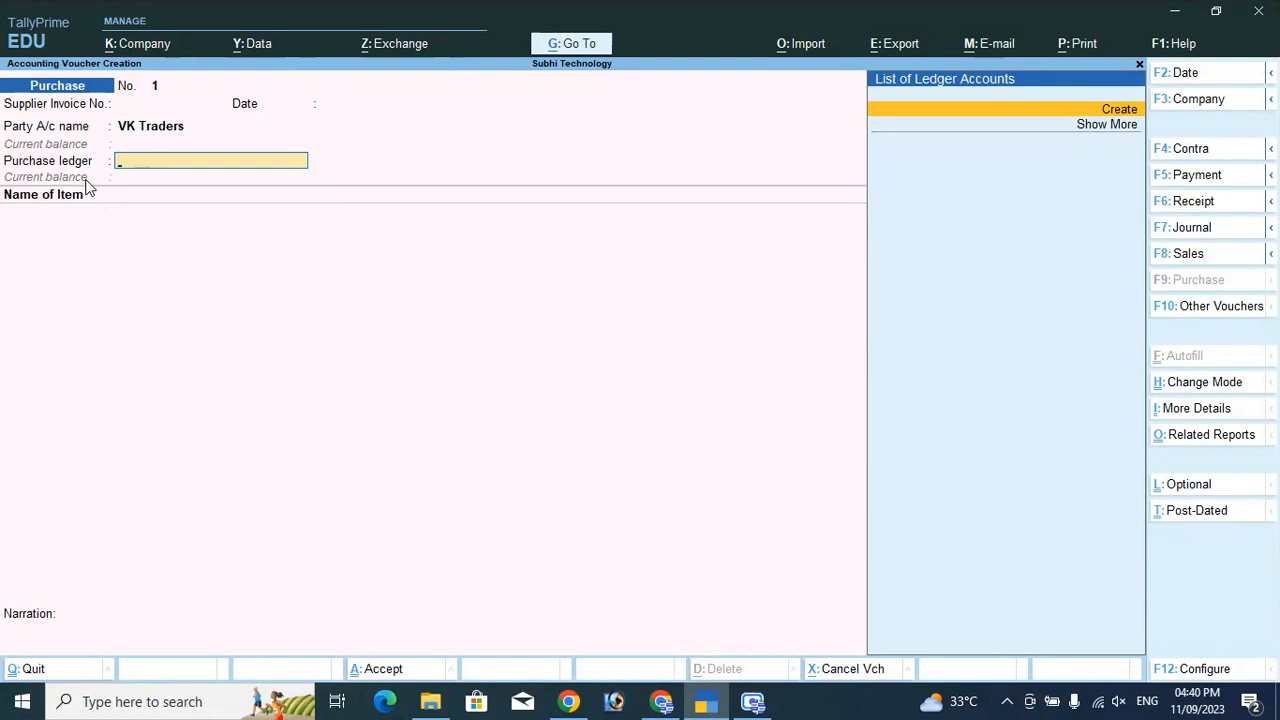
{"action": "key", "text": "Return"}
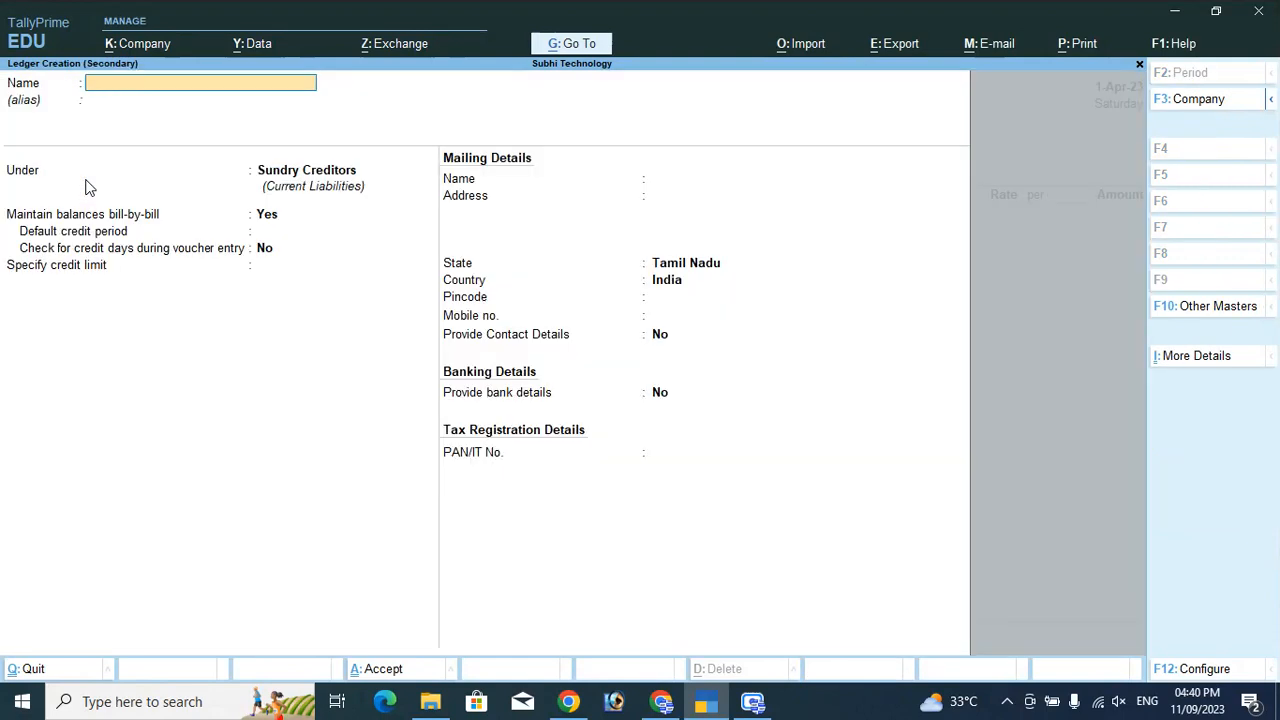
{"action": "type", "text": "Purchase"}
{"action": "key", "text": "Return"}
{"action": "type", "text": "Pu"}
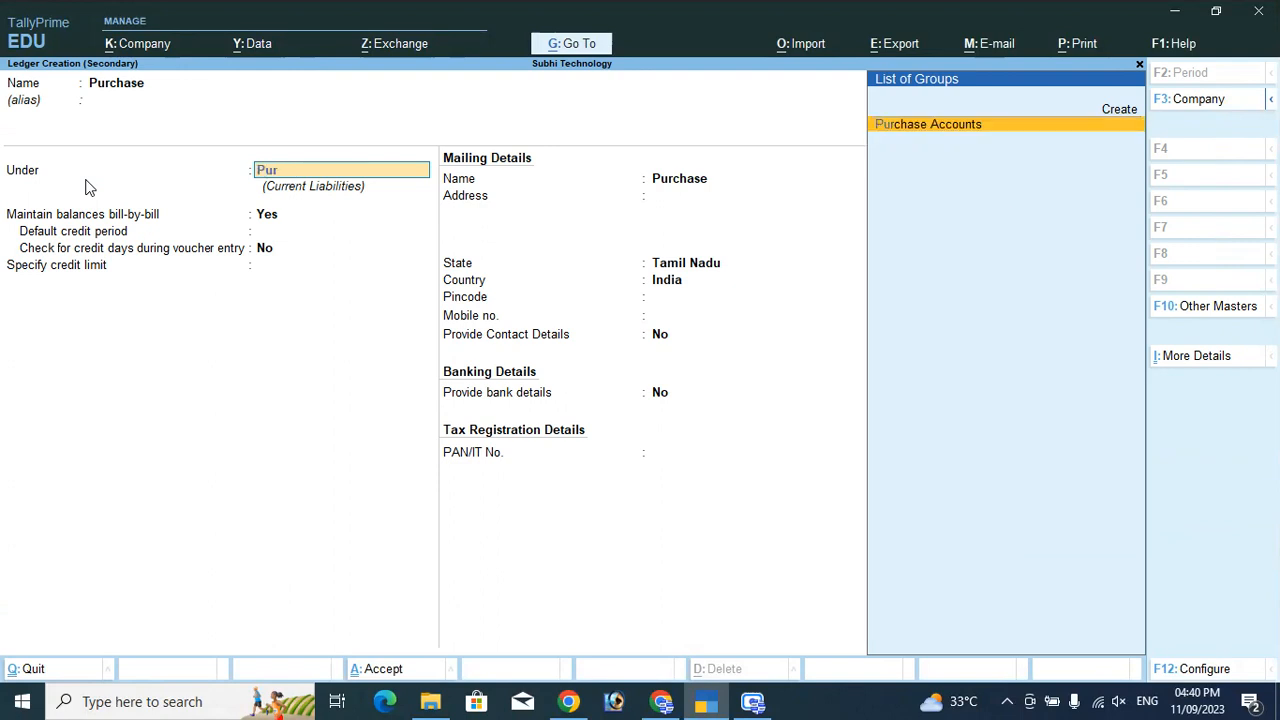
{"action": "type", "text": "r"}
{"action": "key", "text": "Return"}
{"action": "key", "text": "Return"}
{"action": "key", "text": "Return"}
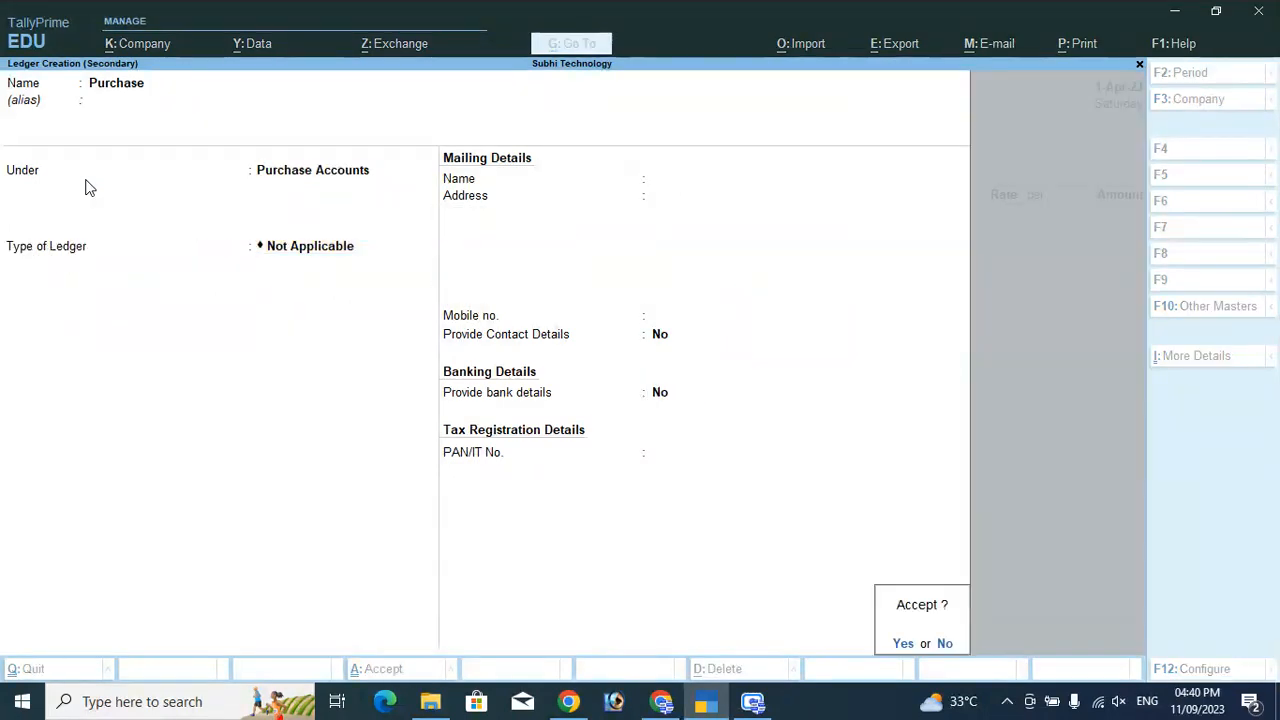
{"action": "key", "text": "Return"}
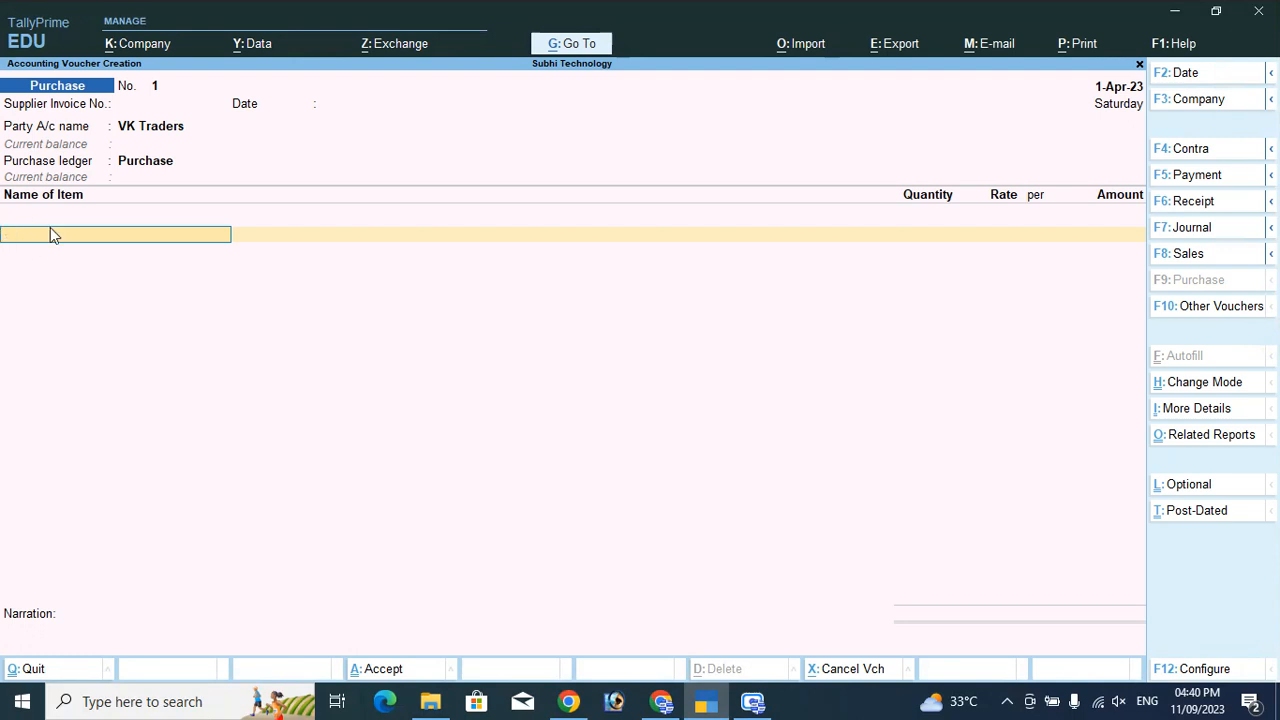
{"action": "key", "text": "alt"}
Create stock item Mouse with a new unit Nos (formal name Number).
{"action": "key", "text": "alt+c"}
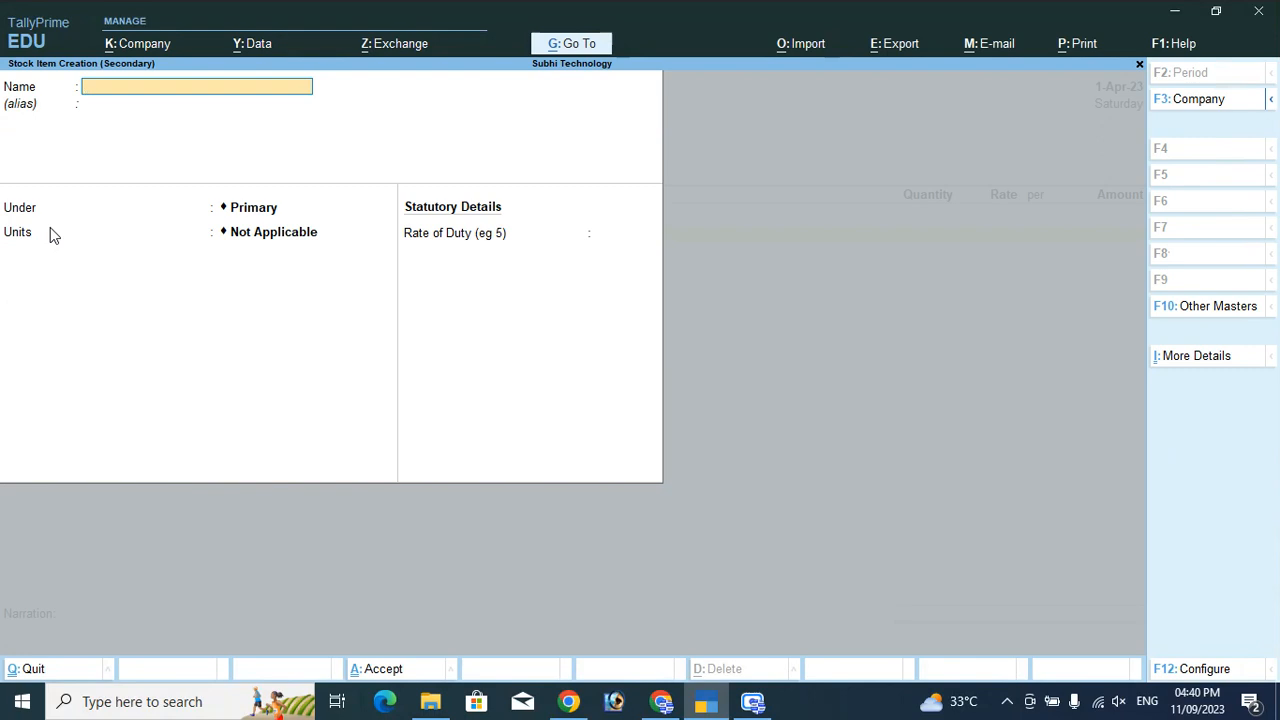
{"action": "type", "text": "Mouse"}
{"action": "key", "text": "Return"}
{"action": "key", "text": "Return"}
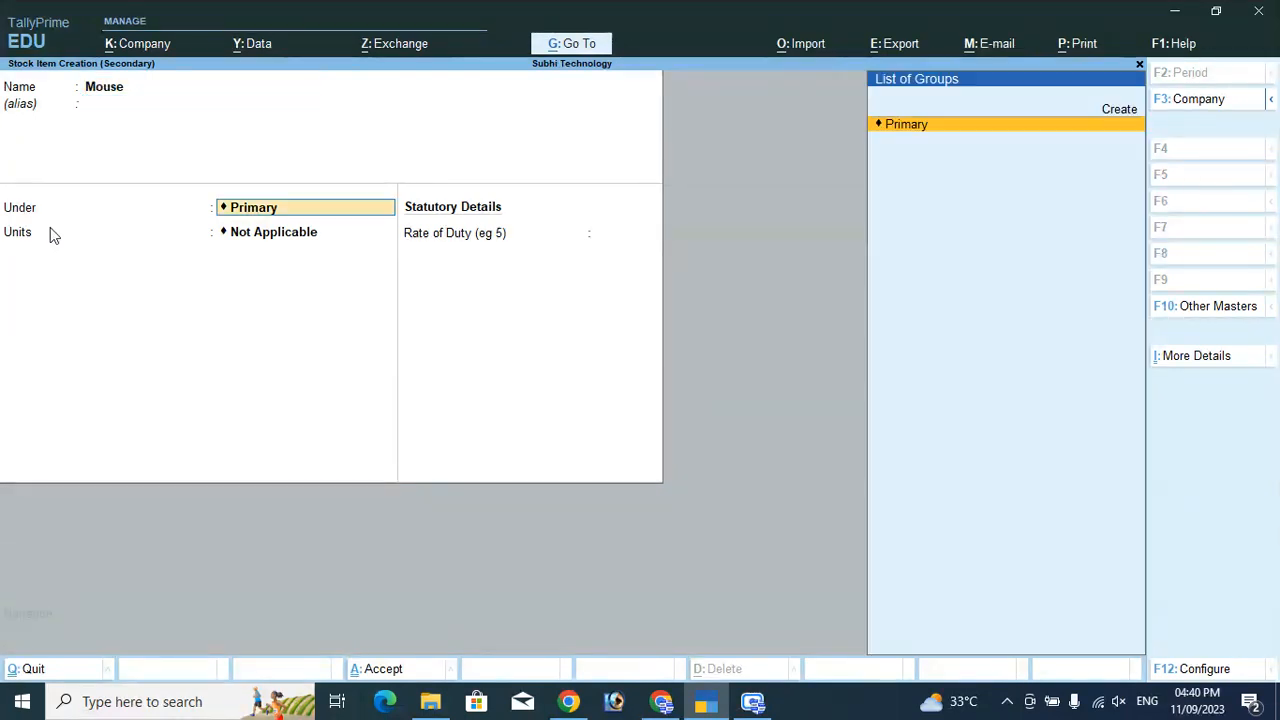
{"action": "key", "text": "Return"}
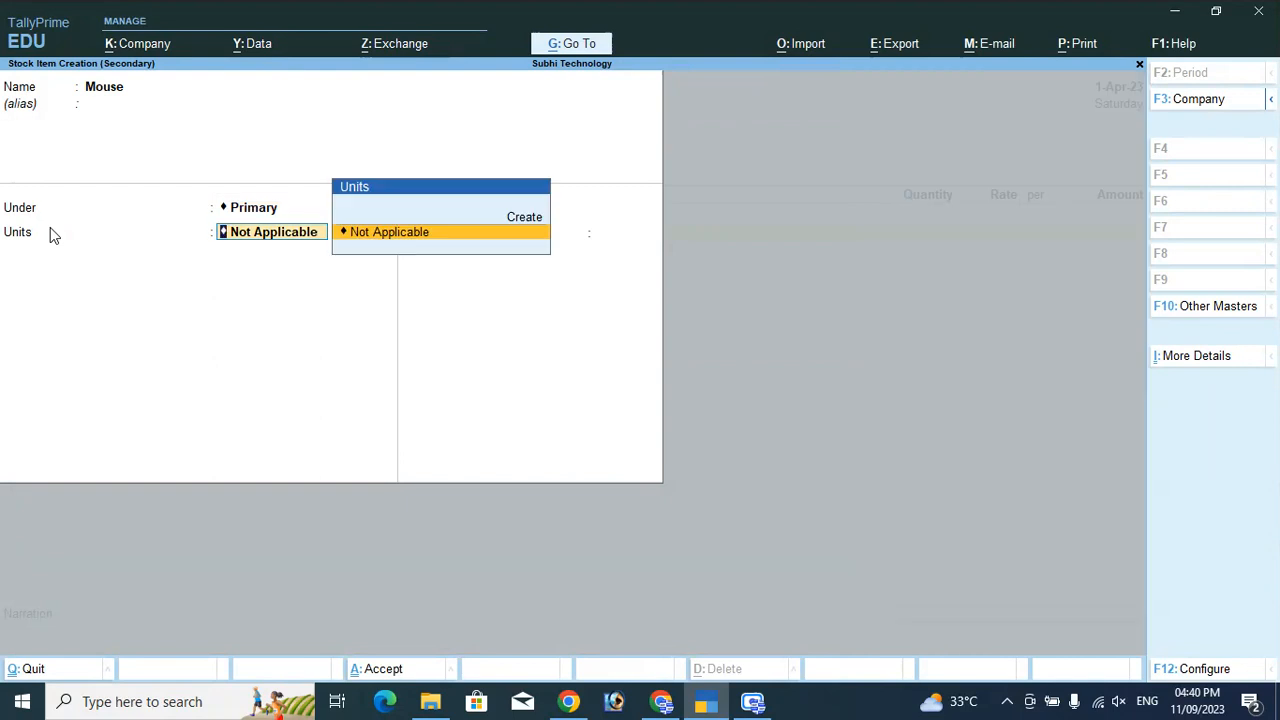
{"action": "key", "text": "Up"}
{"action": "key", "text": "Return"}
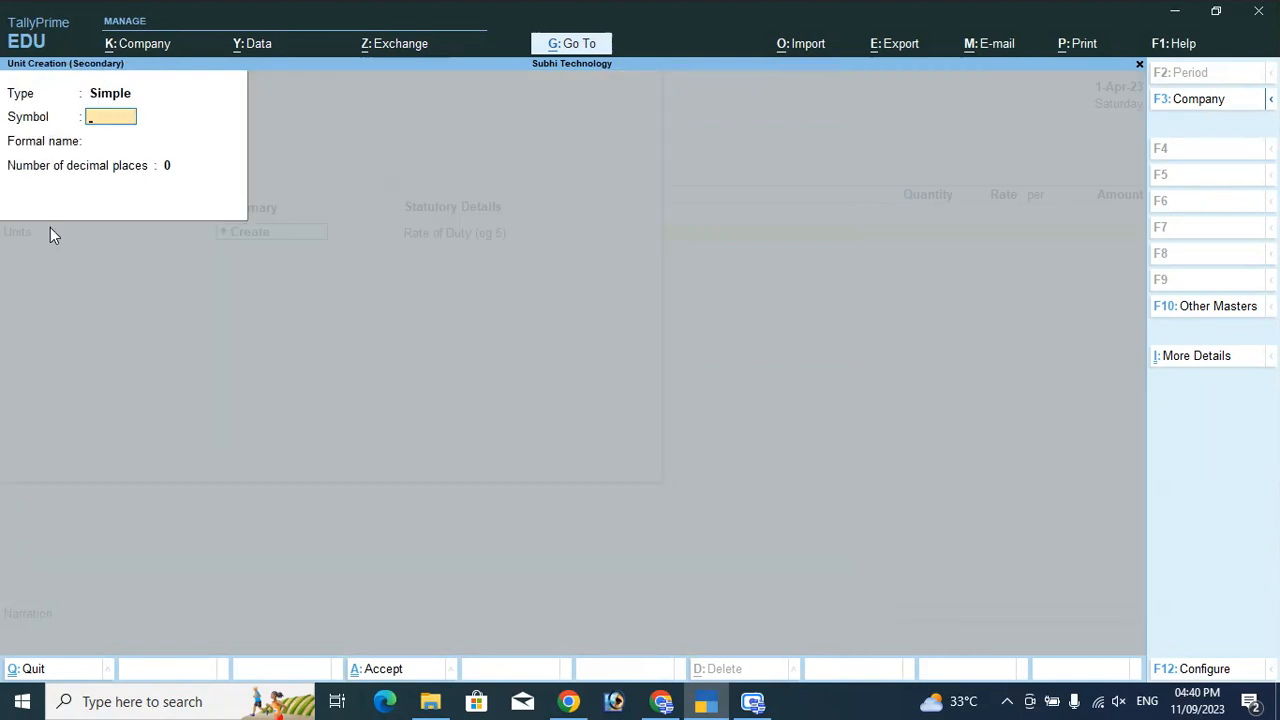
{"action": "type", "text": "Nos"}
{"action": "key", "text": "Return"}
{"action": "type", "text": "Number"}
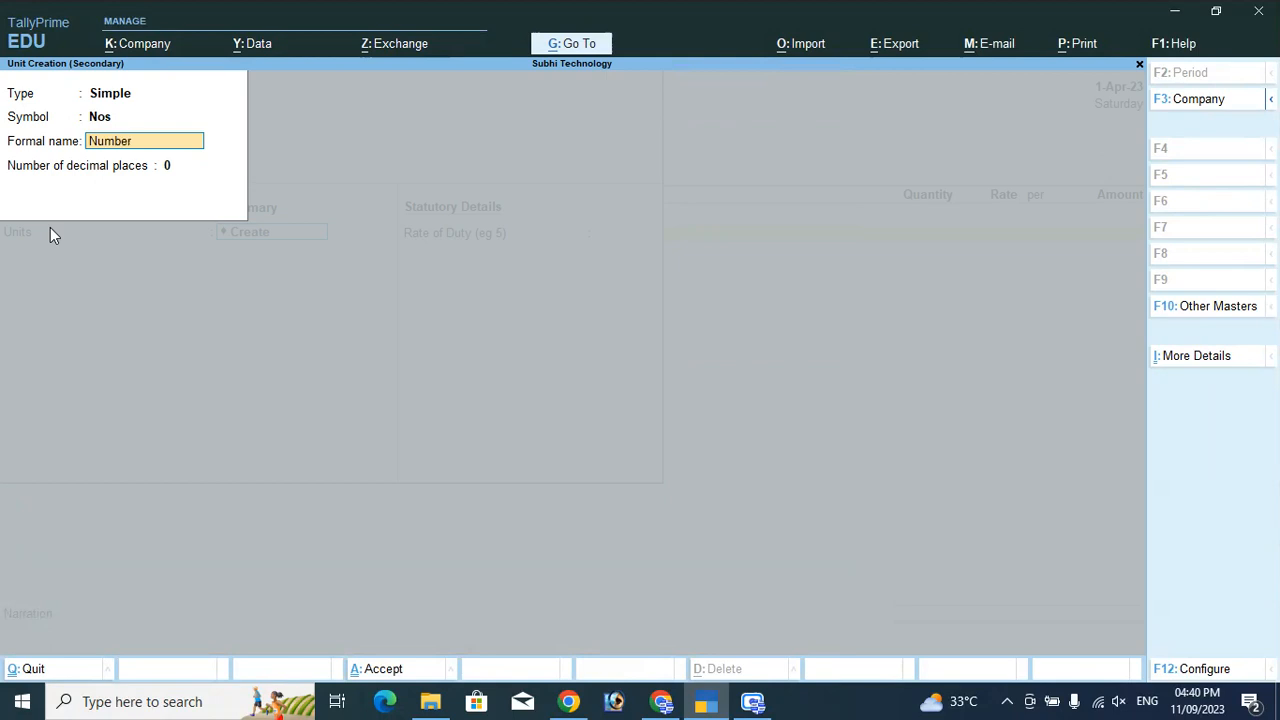
{"action": "key", "text": "Return"}
{"action": "key", "text": "Return"}
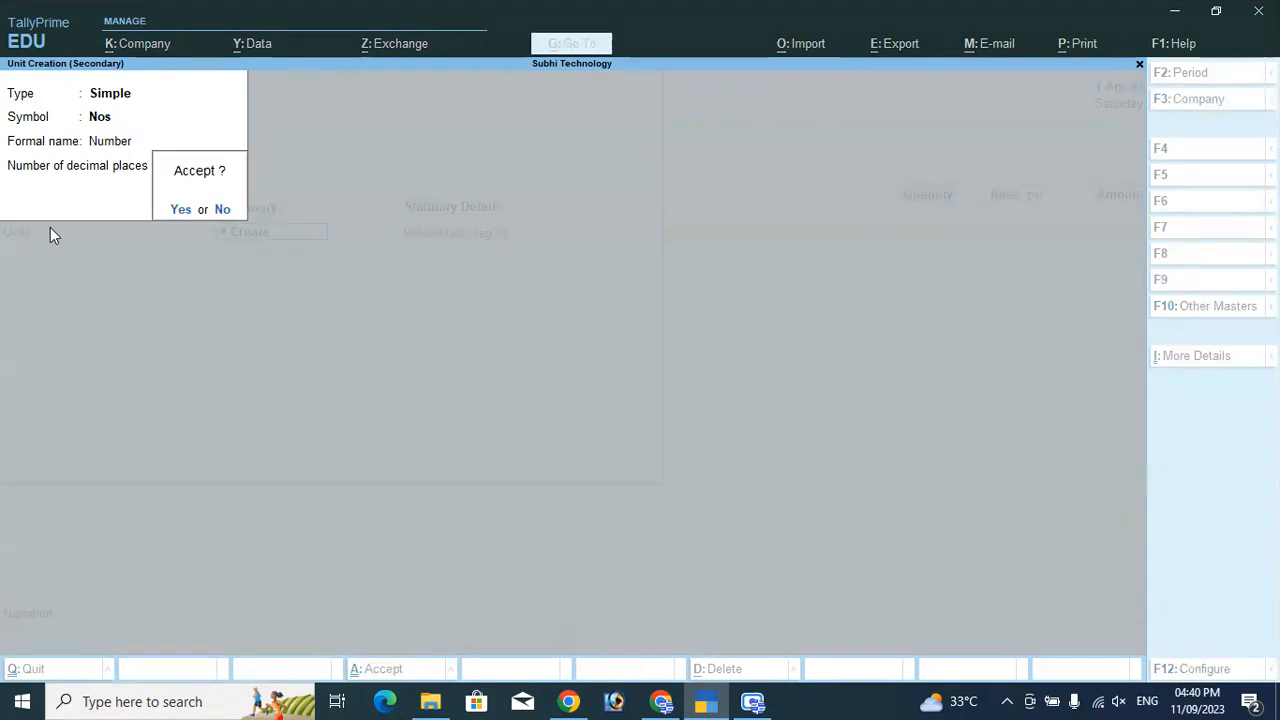
{"action": "key", "text": "Return"}
{"action": "key", "text": "Return"}
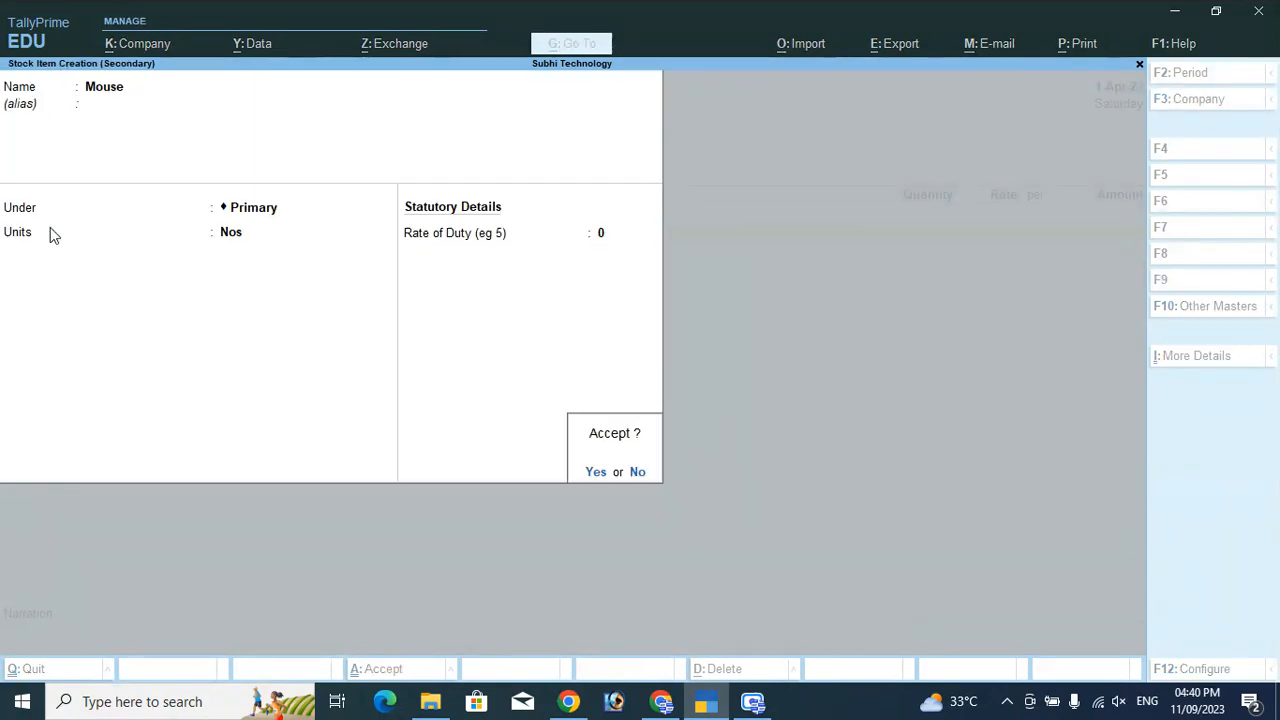
{"action": "key", "text": "Return"}
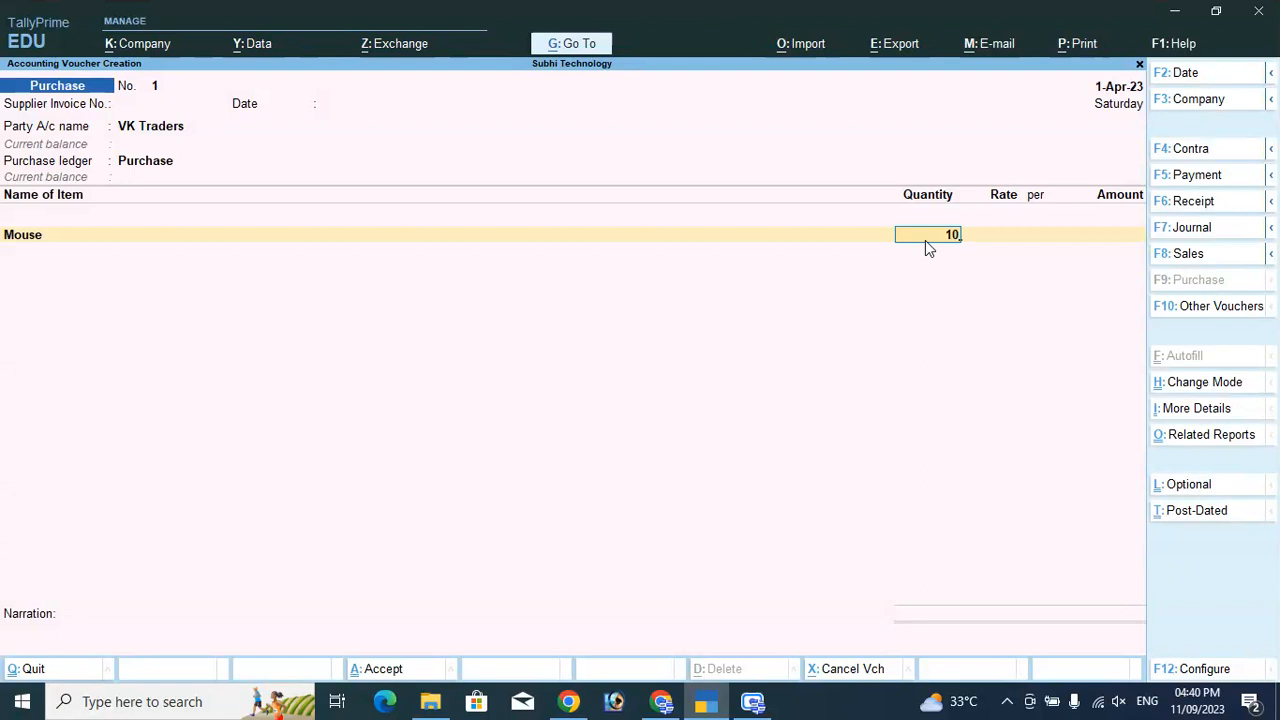
Enter 10 Nos of Mouse at D$10.00 and bring up the line's exchange rate.
{"action": "key", "text": "Return"}
{"action": "type", "text": "$"}
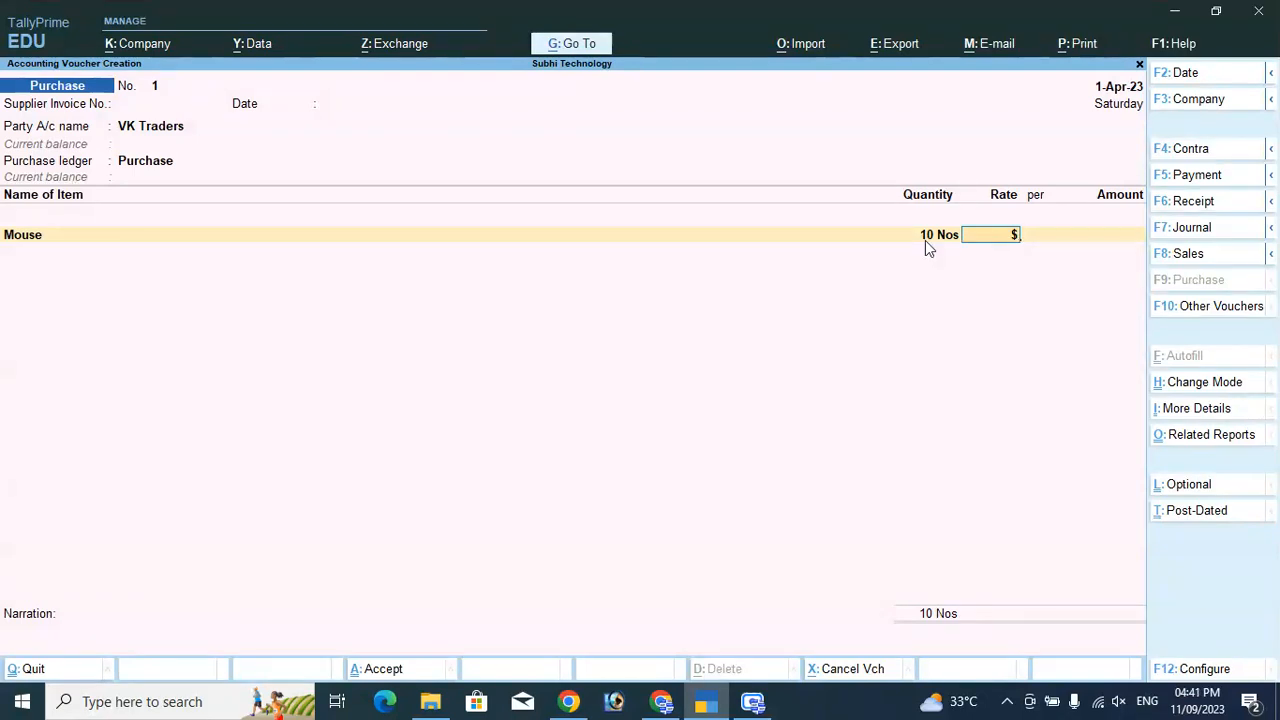
{"action": "type", "text": "10"}
{"action": "key", "text": "Return"}
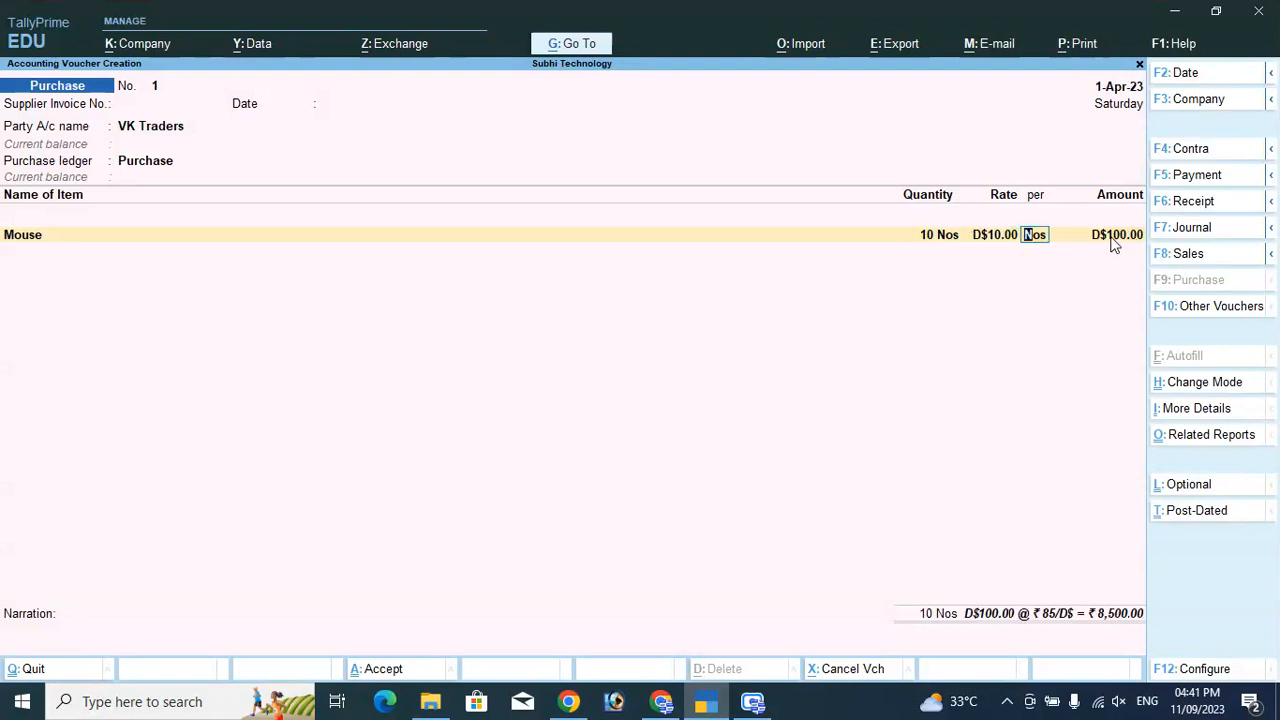
{"action": "key", "text": "Return"}
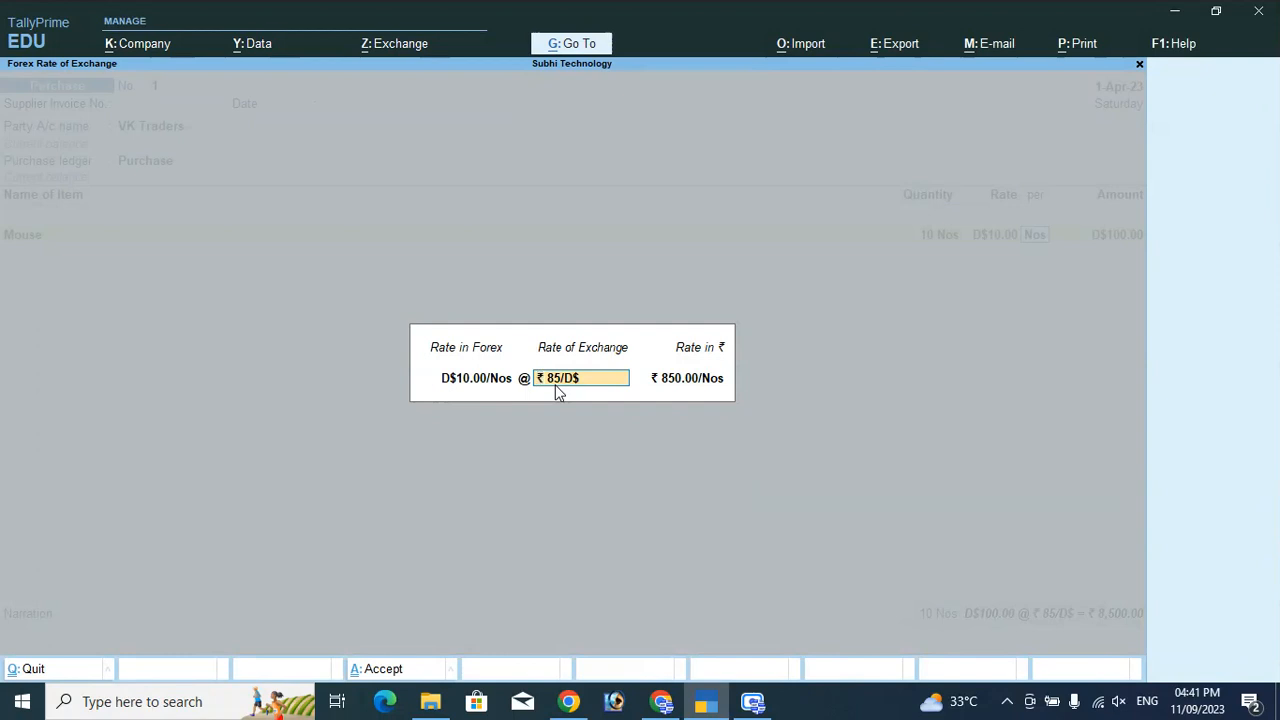
Replace the Mouse line's exchange rate of 85 with 88 ₹/D$.
{"action": "key", "text": "Right"}
{"action": "type", "text": "88"}
{"action": "key", "text": "Return"}
{"action": "key", "text": "Return"}
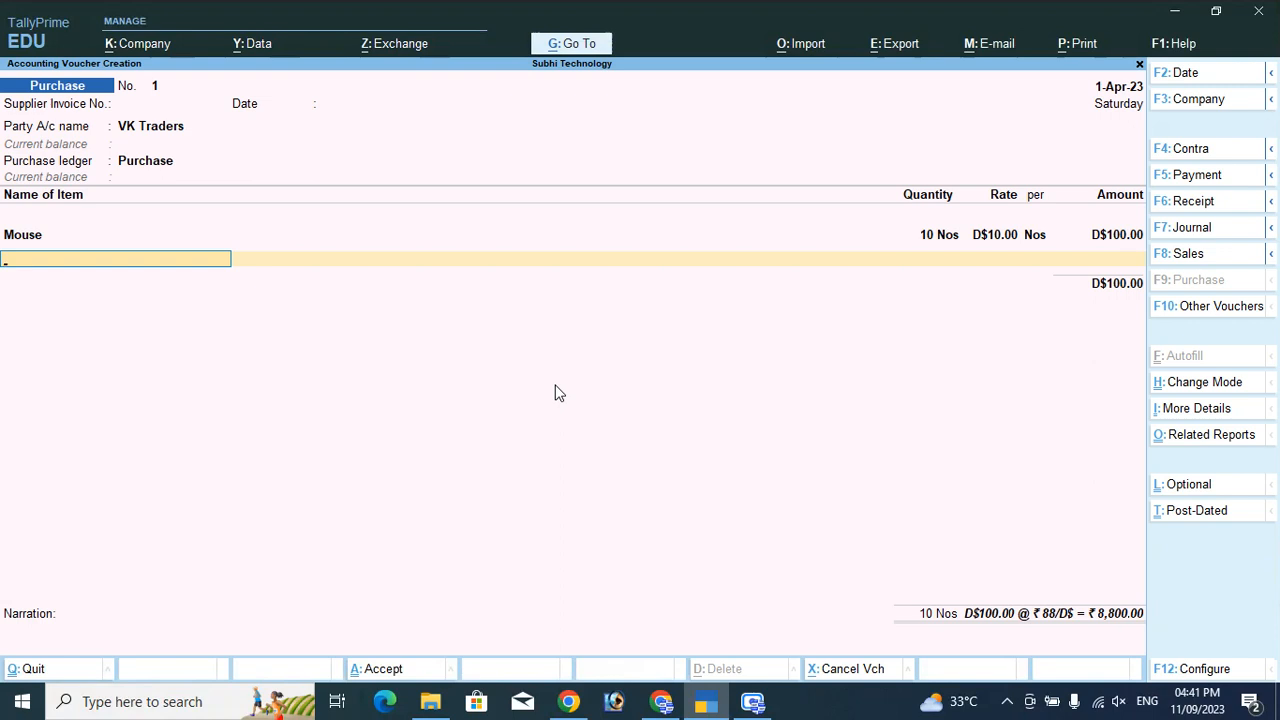
Create stock item Keyboard in group Primary, measured in Nos, for the purchase voucher.
{"action": "key", "text": "alt+c"}
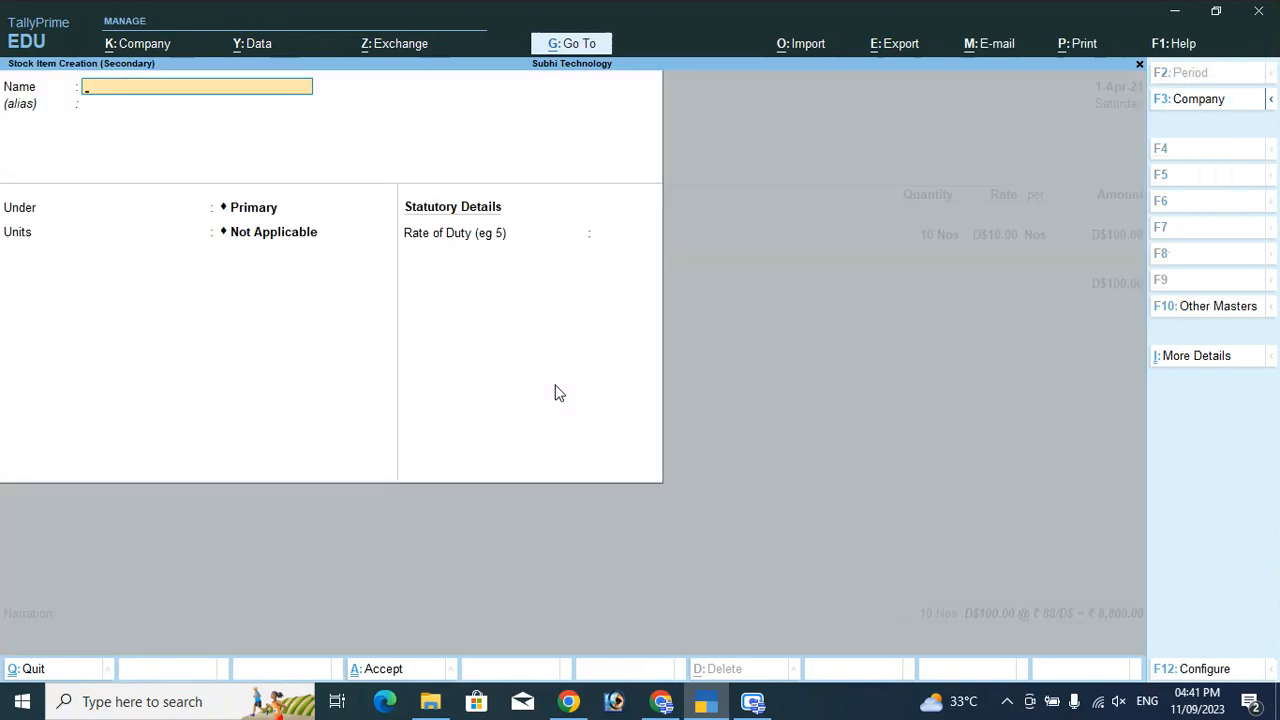
{"action": "type", "text": "Keyboard"}
{"action": "key", "text": "Return"}
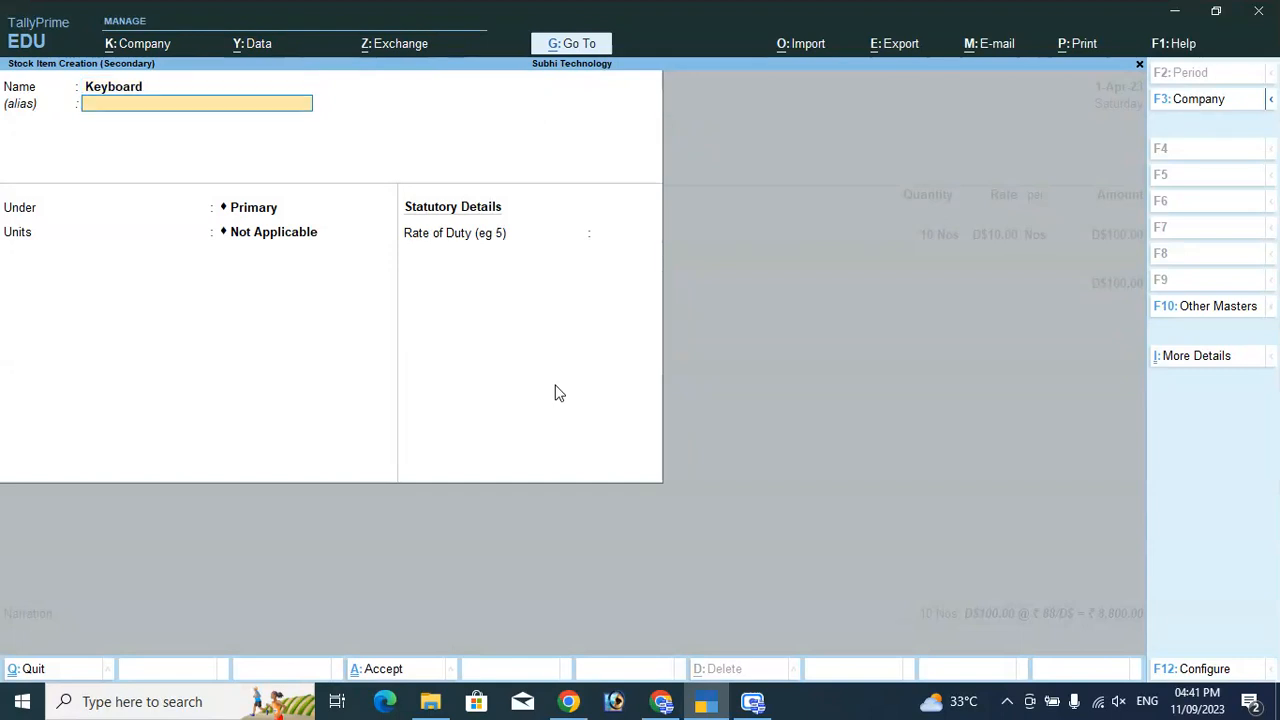
{"action": "key", "text": "Return"}
{"action": "key", "text": "Return"}
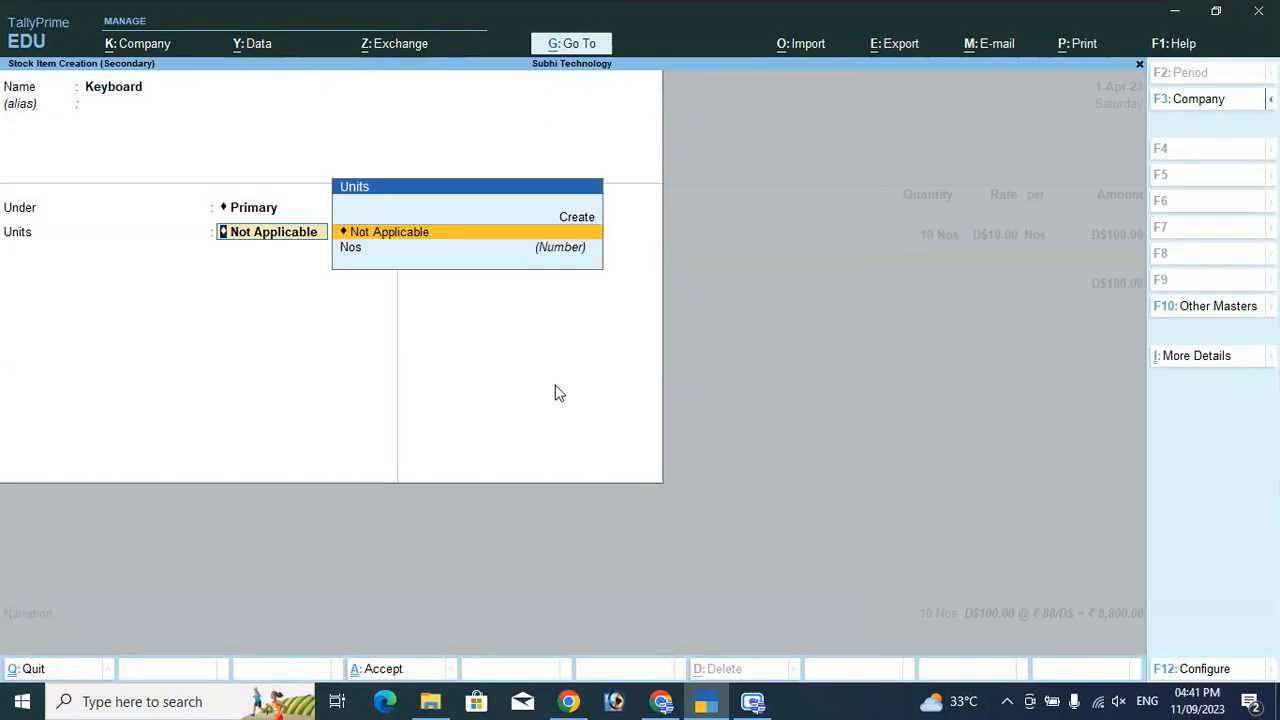
{"action": "key", "text": "Down"}
{"action": "key", "text": "Return"}
{"action": "key", "text": "Return"}
{"action": "key", "text": "Return"}
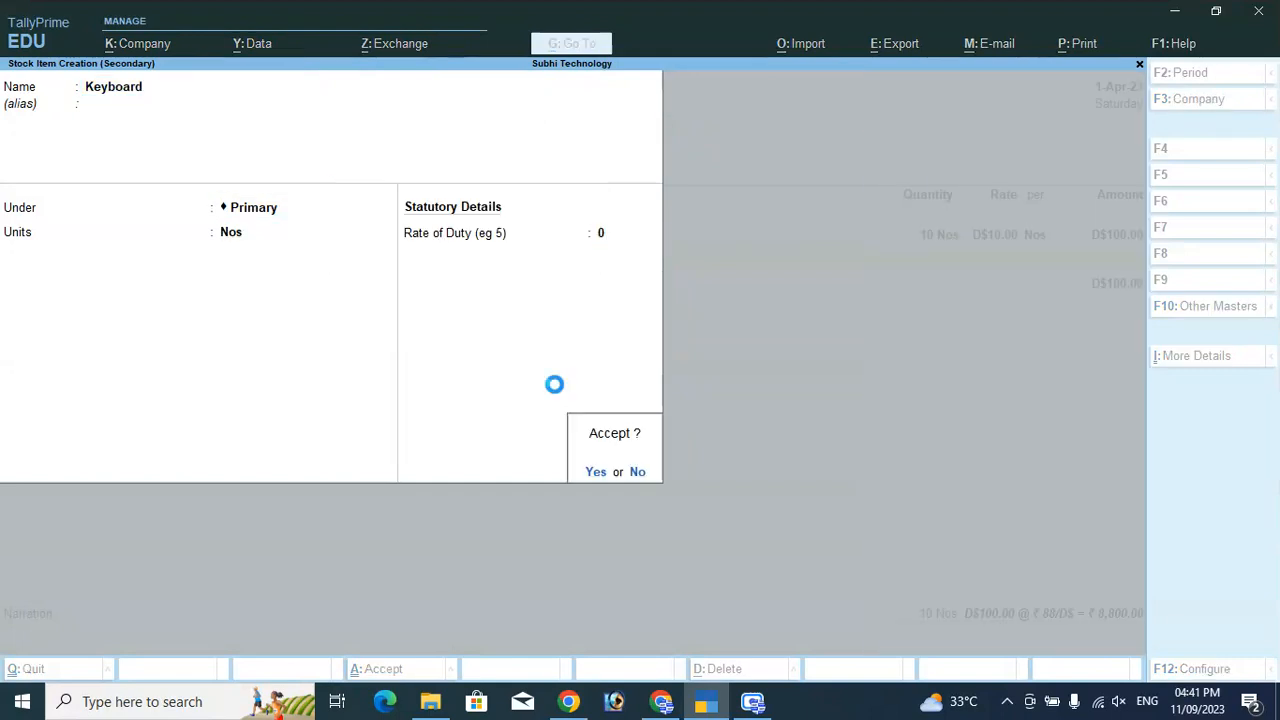
Enter 10 Nos of Keyboard at D$15.00 and ₹88/D$, then end the item list.
{"action": "type", "text": "10"}
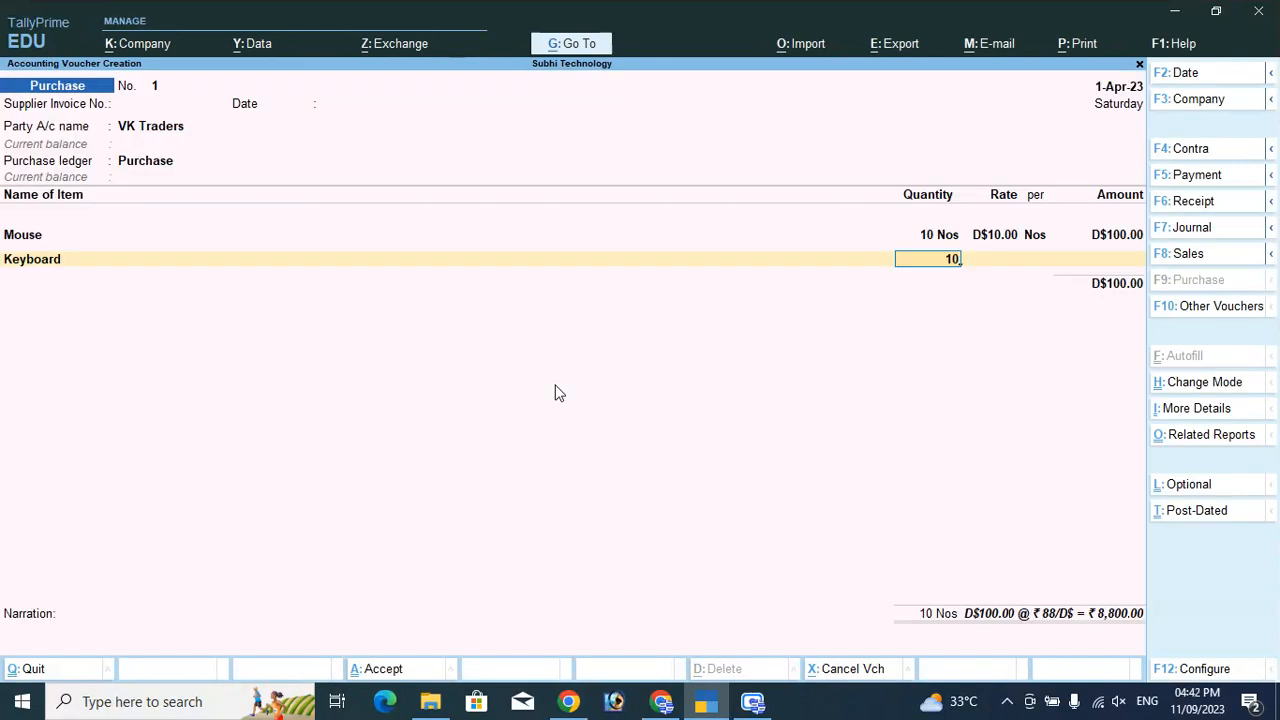
{"action": "key", "text": "Return"}
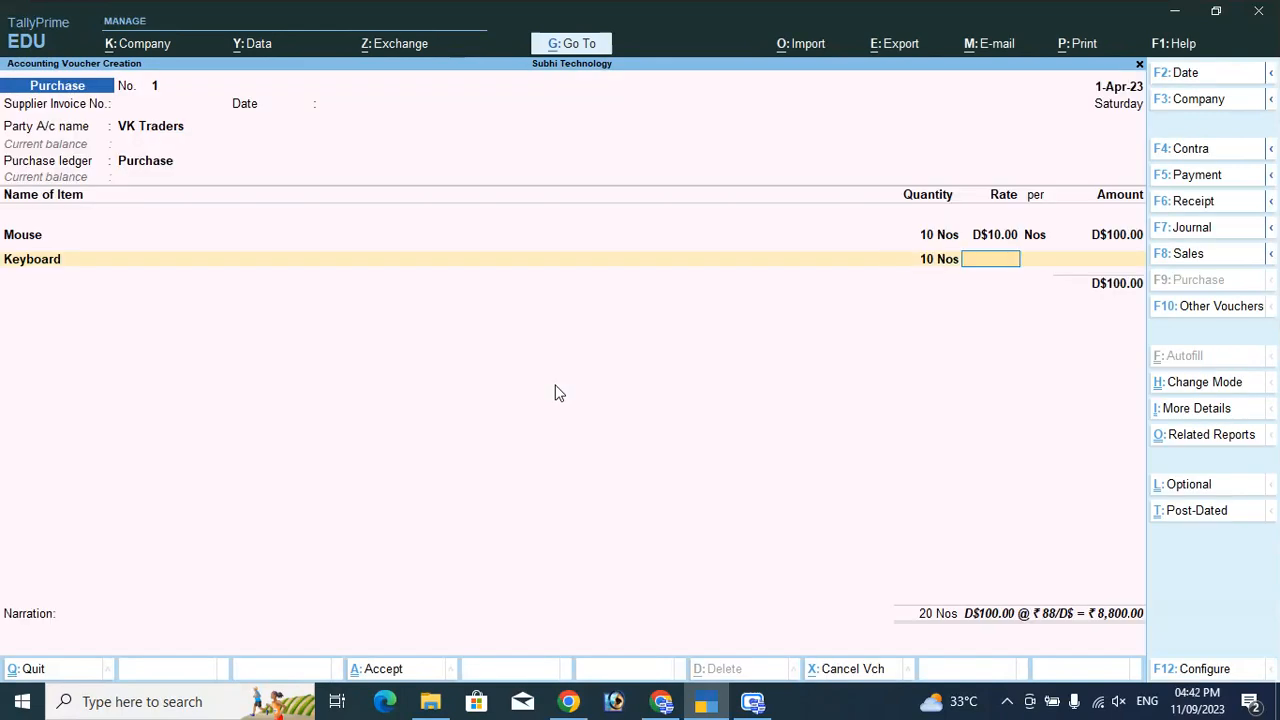
{"action": "type", "text": "$15"}
{"action": "key", "text": "Return"}
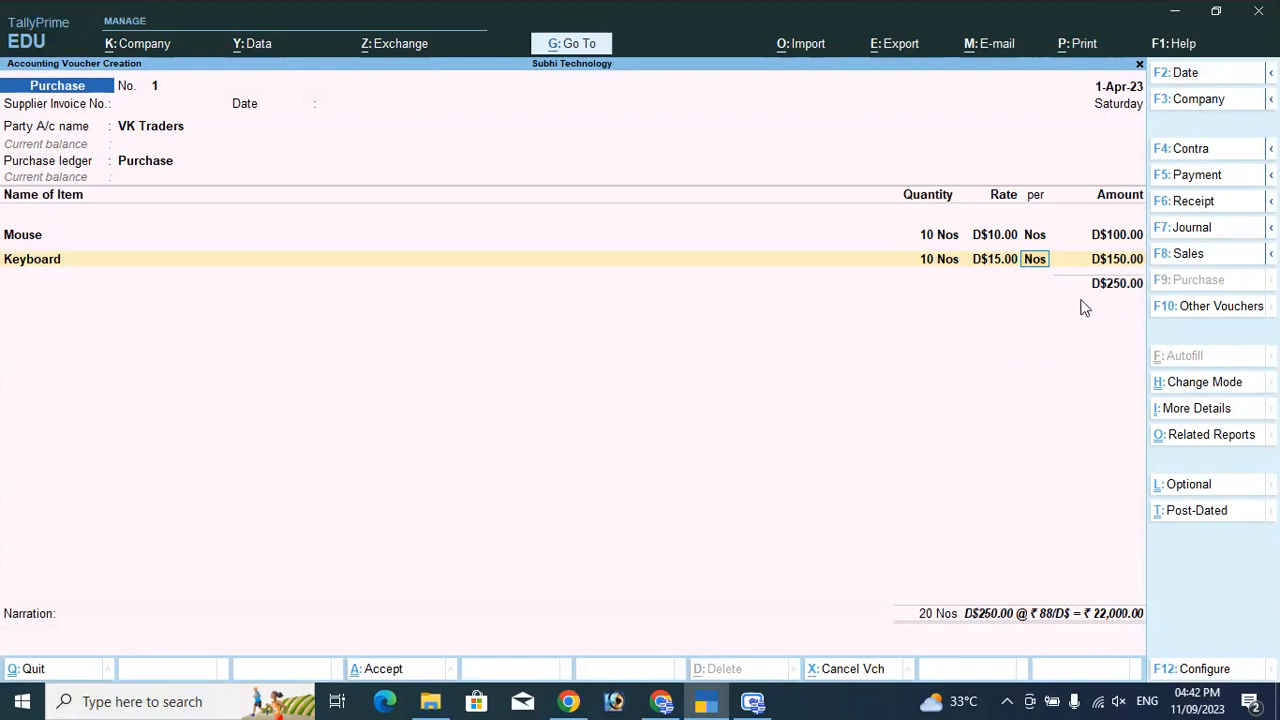
{"action": "key", "text": "Return"}
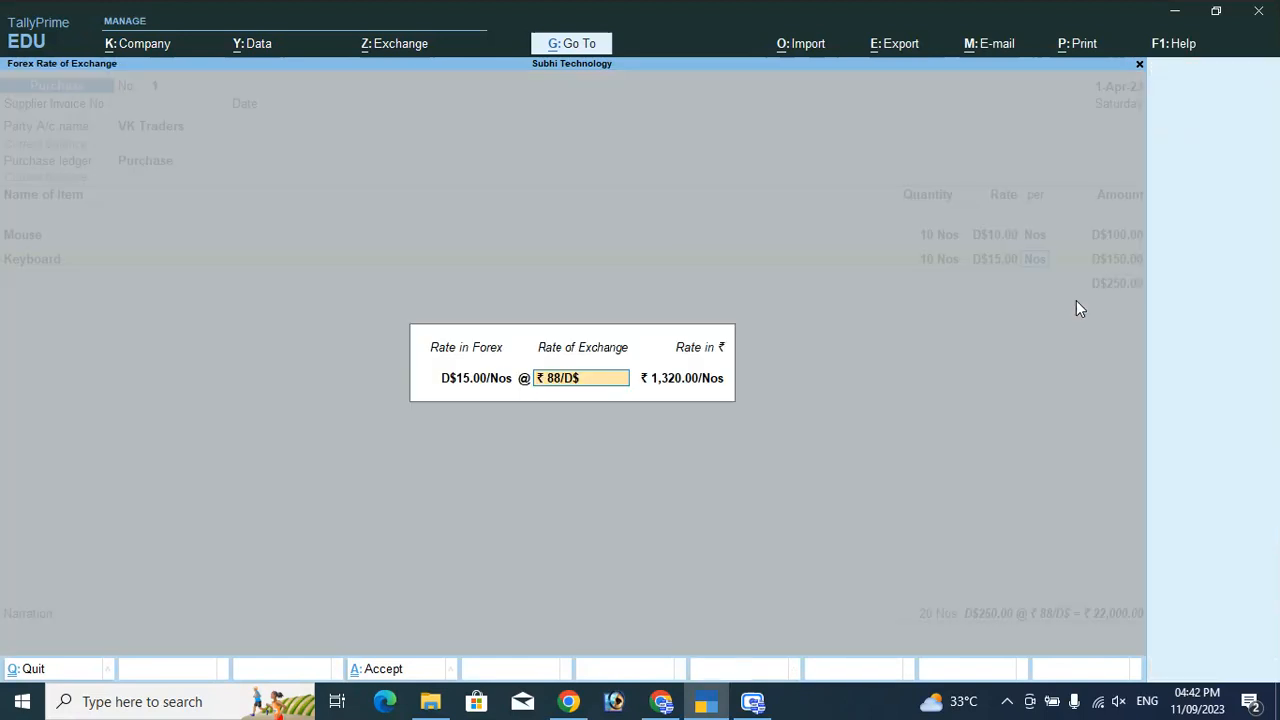
{"action": "key", "text": "Return"}
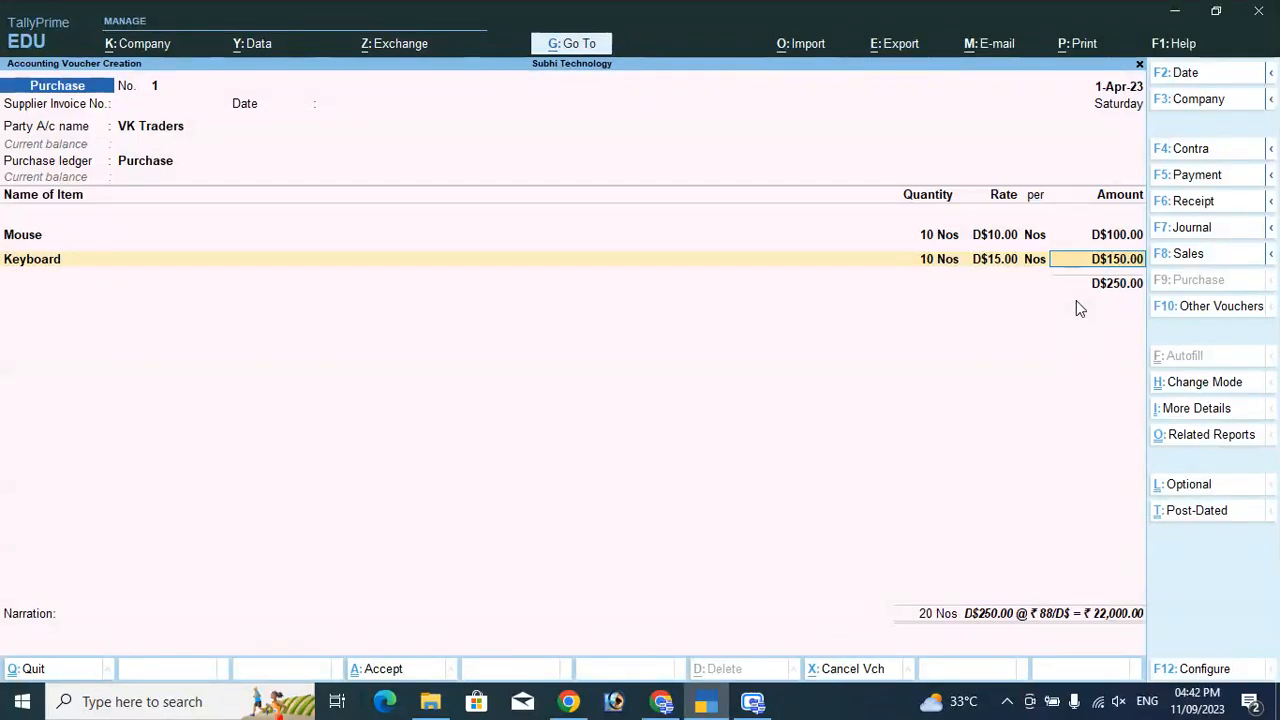
{"action": "key", "text": "Return"}
{"action": "key", "text": "Return"}
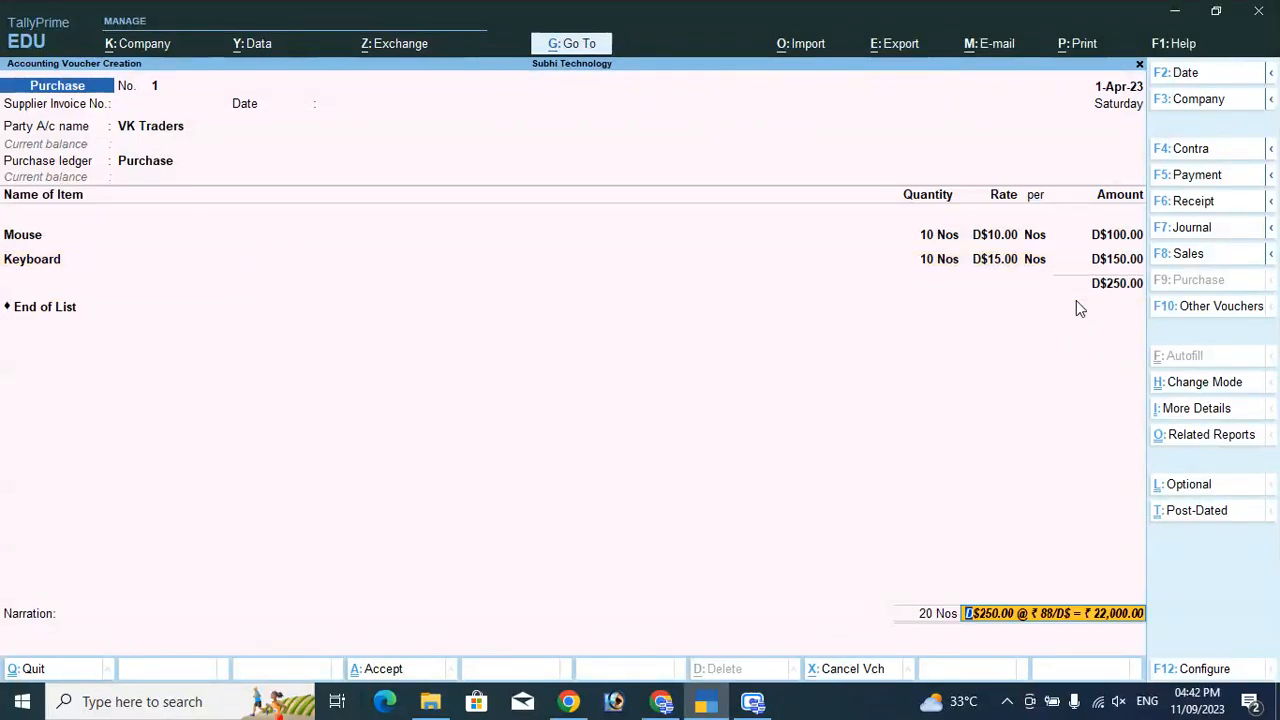
{"action": "key", "text": "Return"}
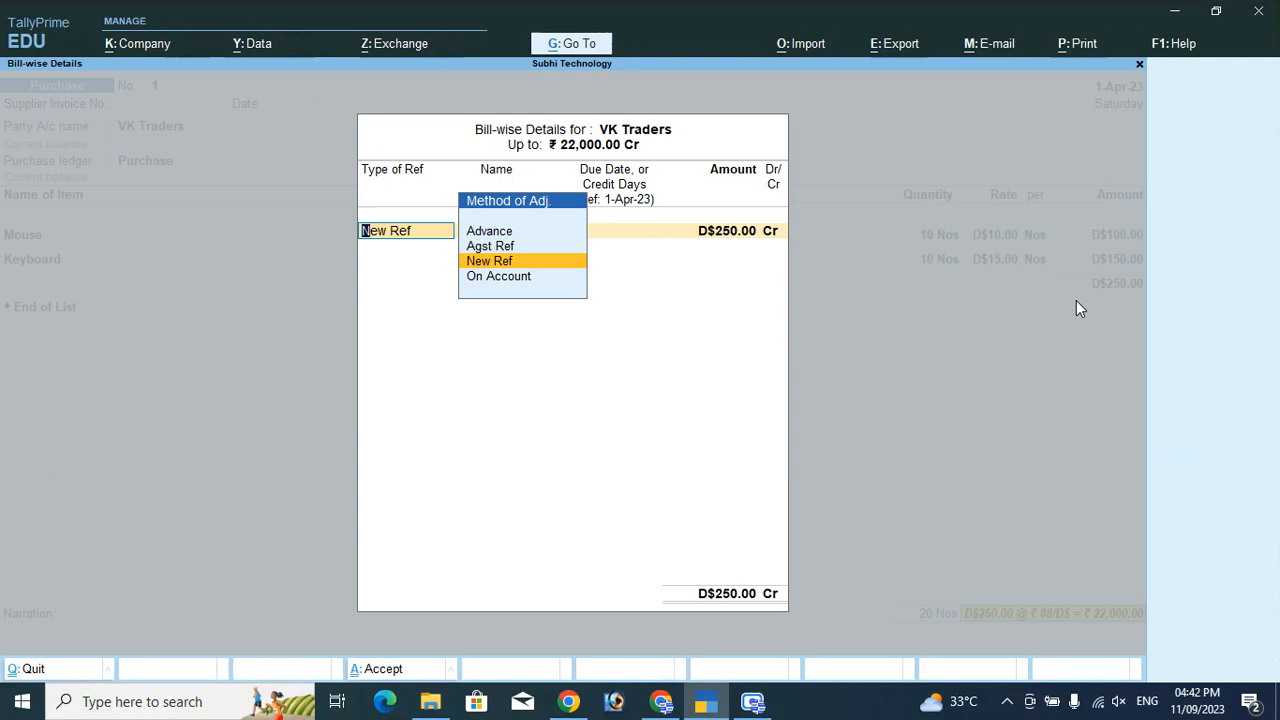
Allocate D$250.00 to new bill reference 1 and save purchase voucher 1.
{"action": "key", "text": "Return"}
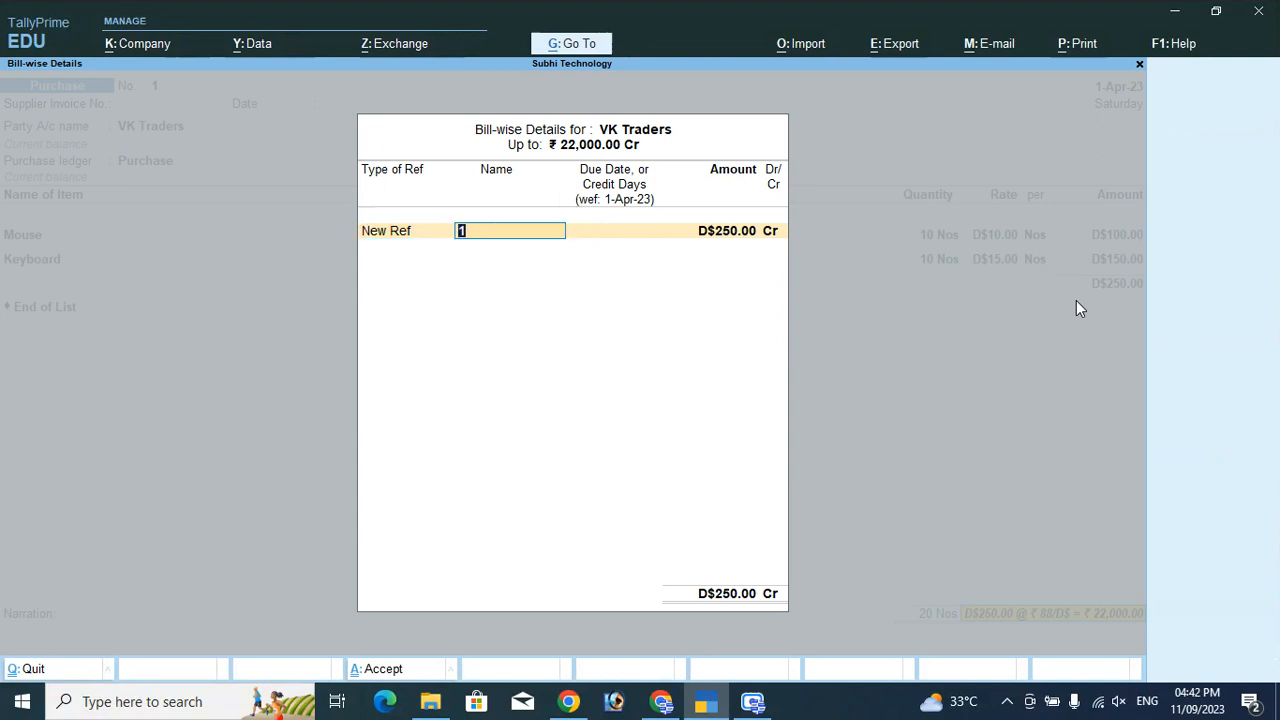
{"action": "key", "text": "Return"}
{"action": "key", "text": "Return"}
{"action": "key", "text": "Return"}
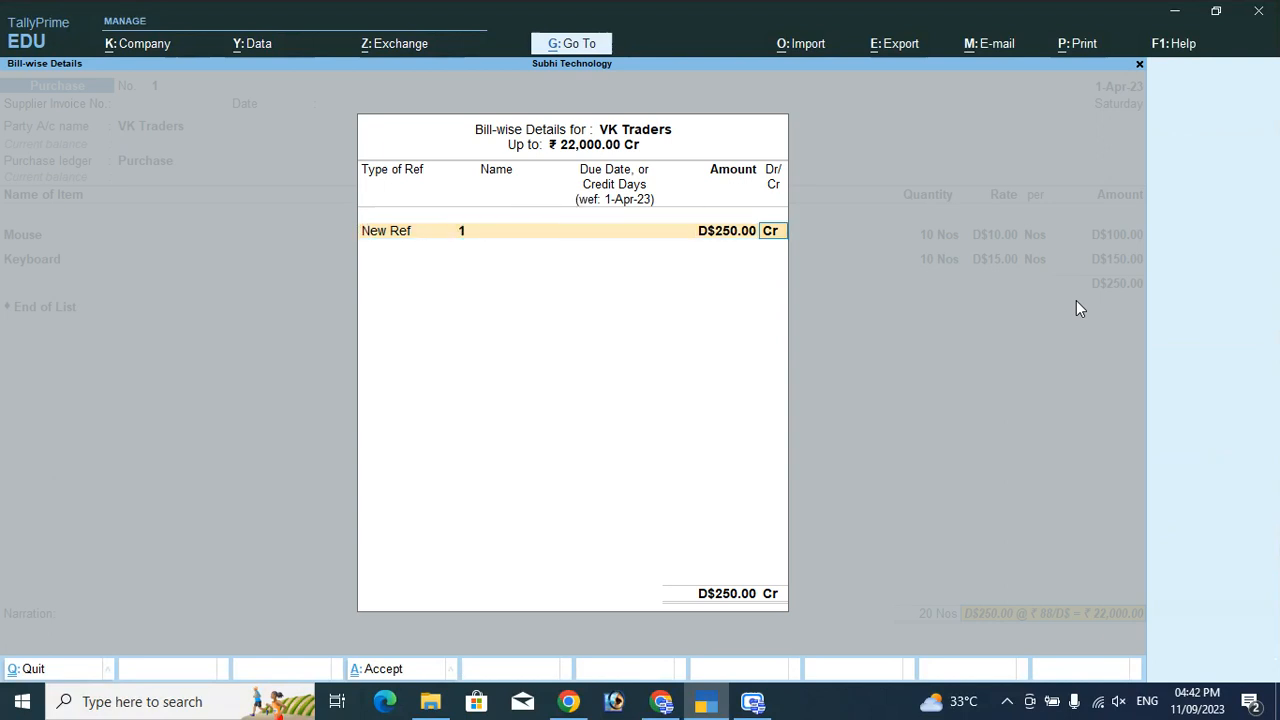
{"action": "key", "text": "Return"}
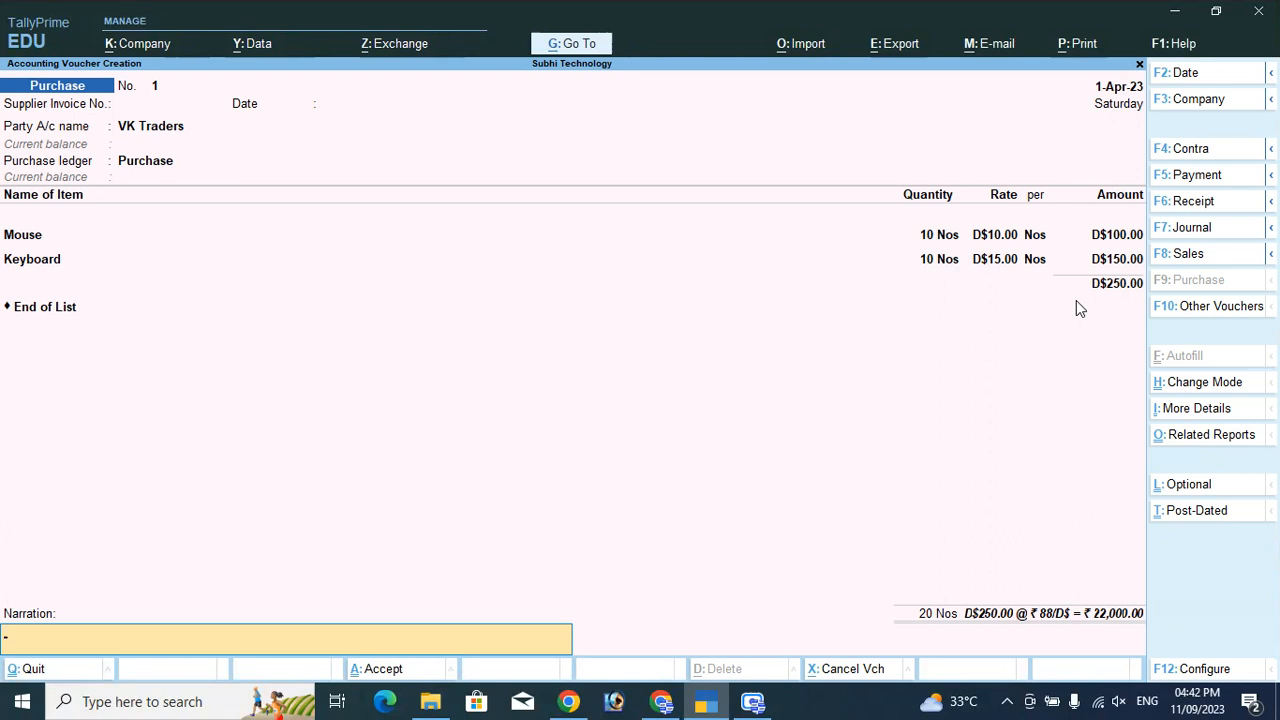
{"action": "key", "text": "Return"}
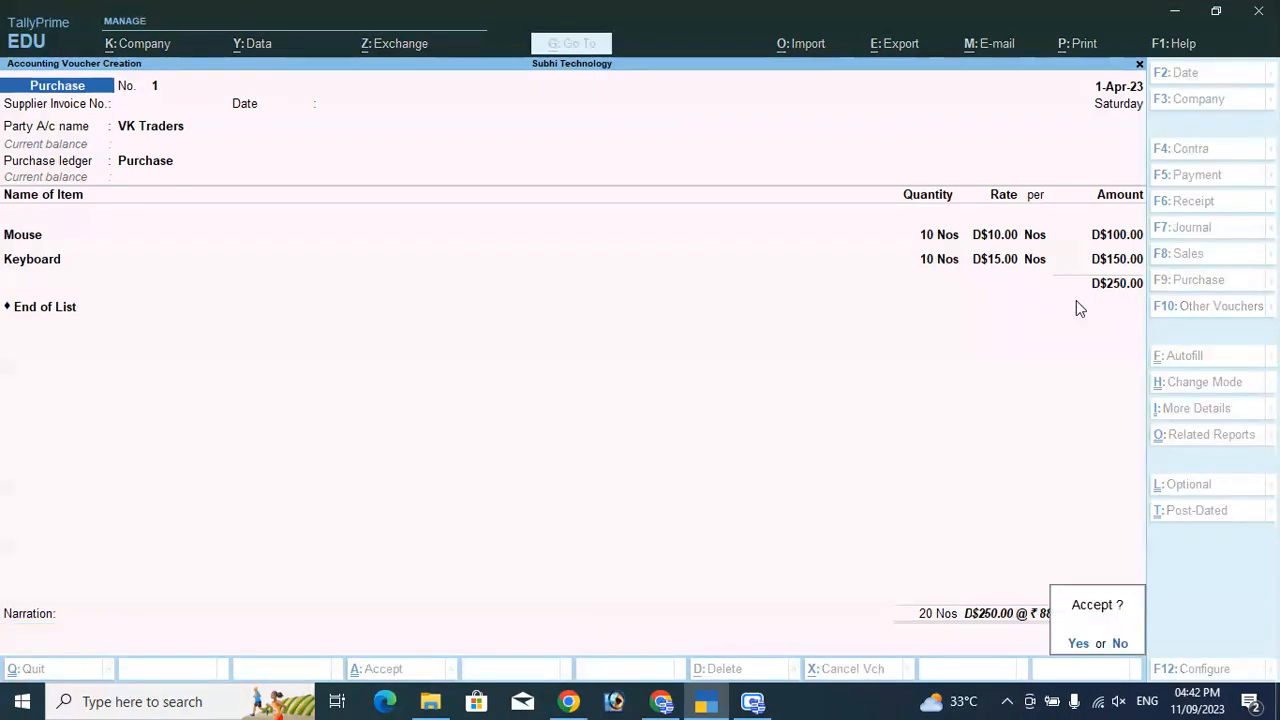
{"action": "key", "text": "Return"}
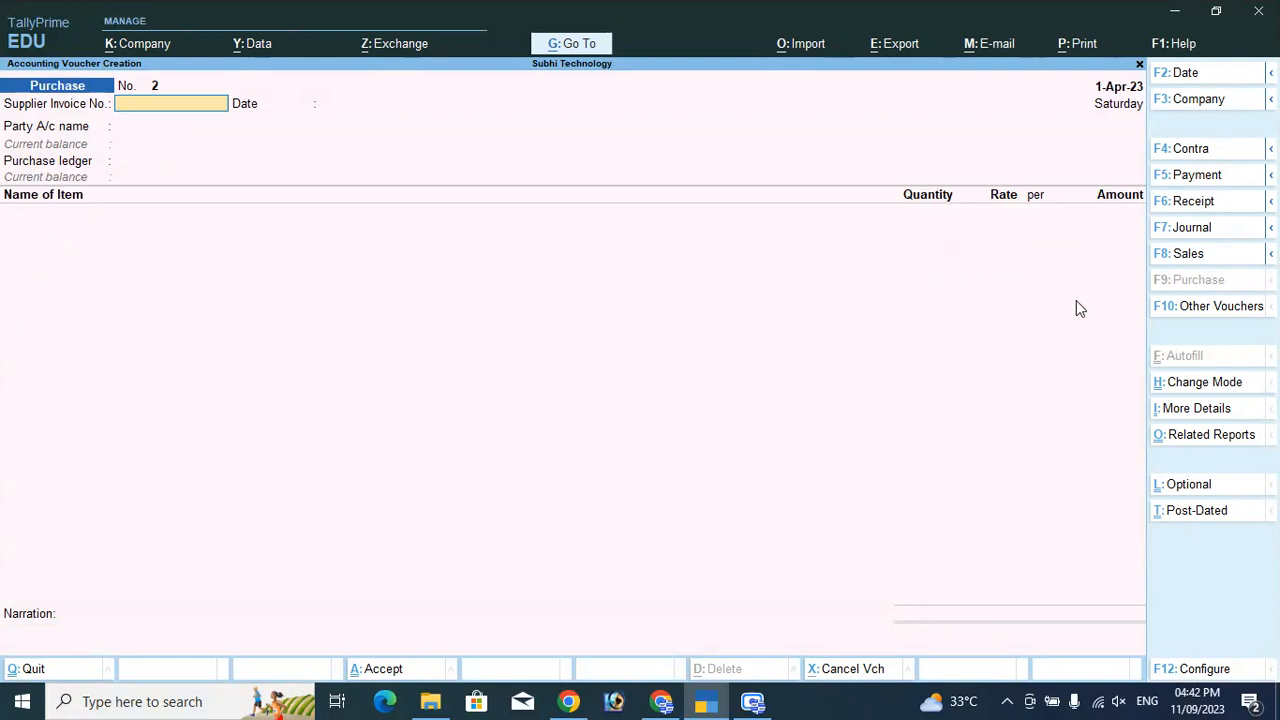
Start a Payment voucher from Cash paying VK Traders D$100.00.
{"action": "left_click", "coordinate": [1197, 175]}
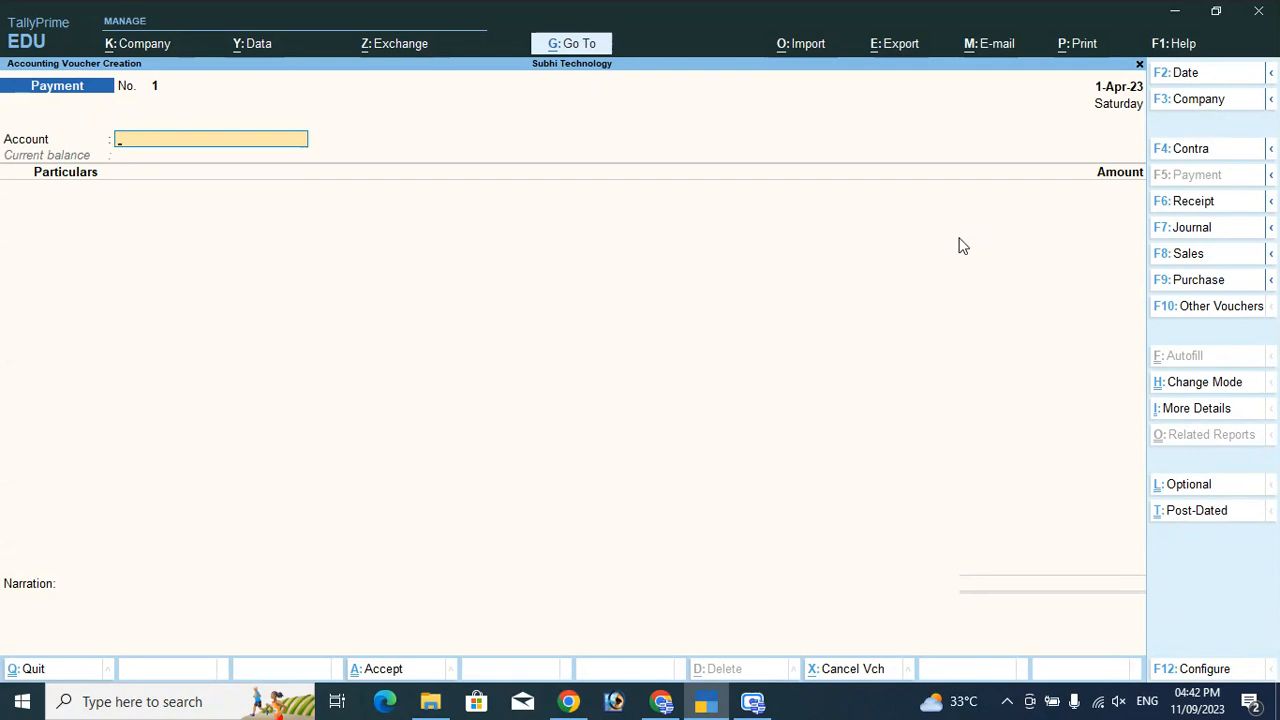
{"action": "type", "text": "C"}
{"action": "key", "text": "Return"}
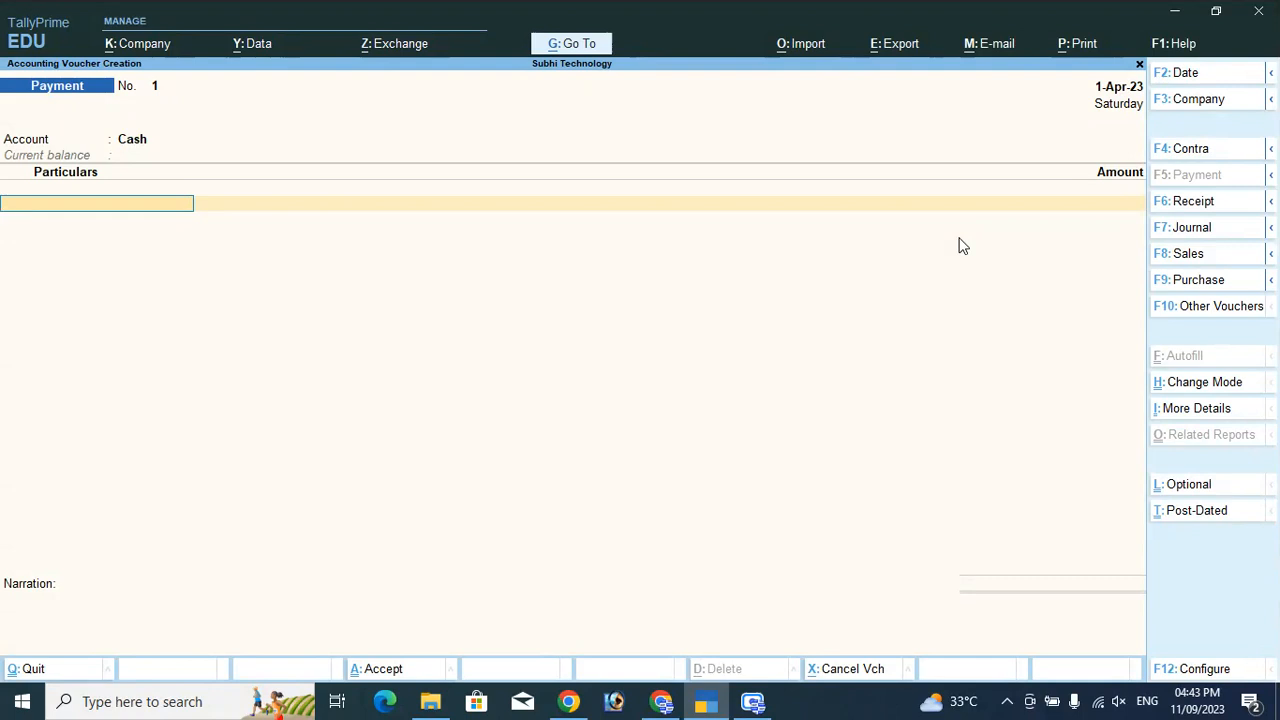
{"action": "type", "text": "Vk"}
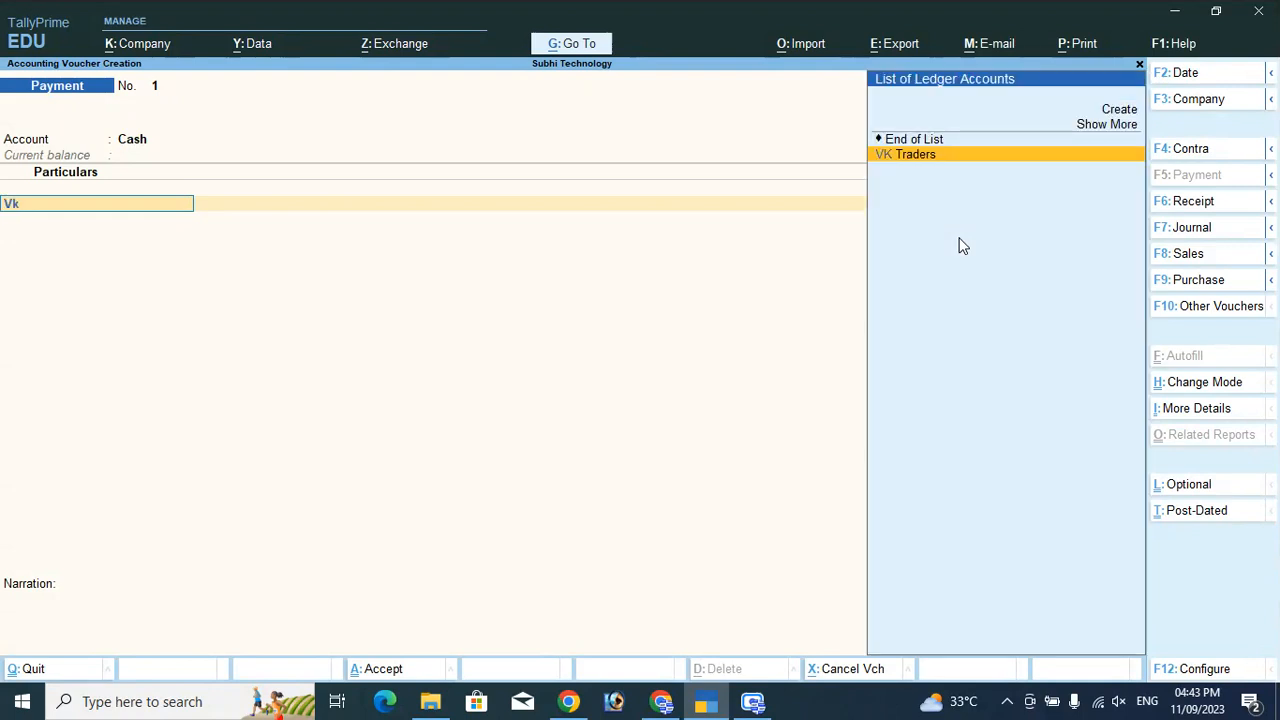
{"action": "key", "text": "Return"}
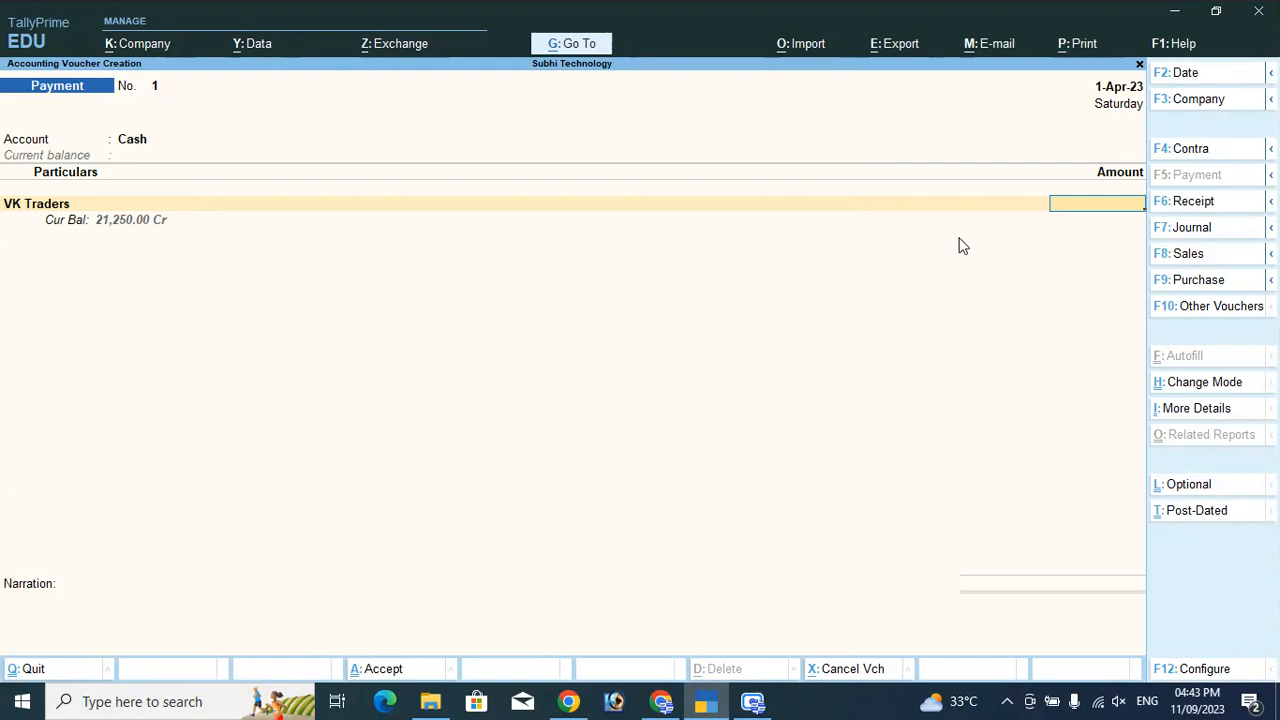
{"action": "type", "text": "$"}
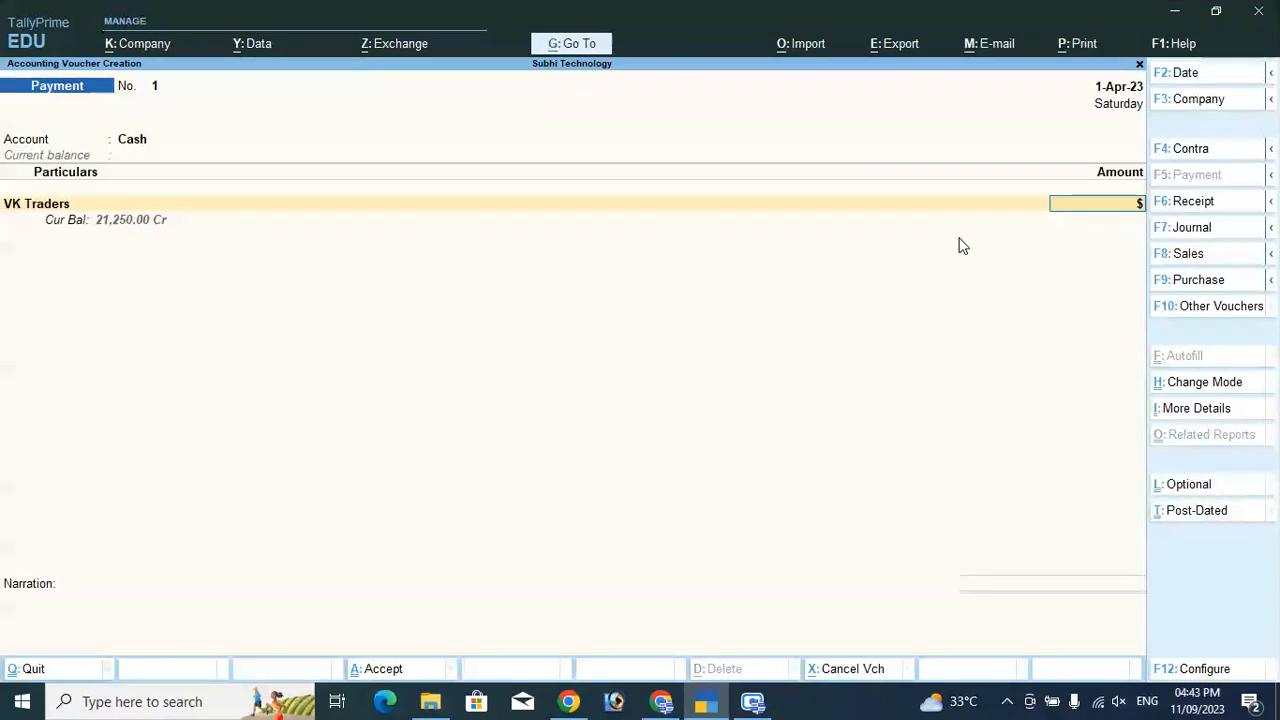
{"action": "type", "text": "100"}
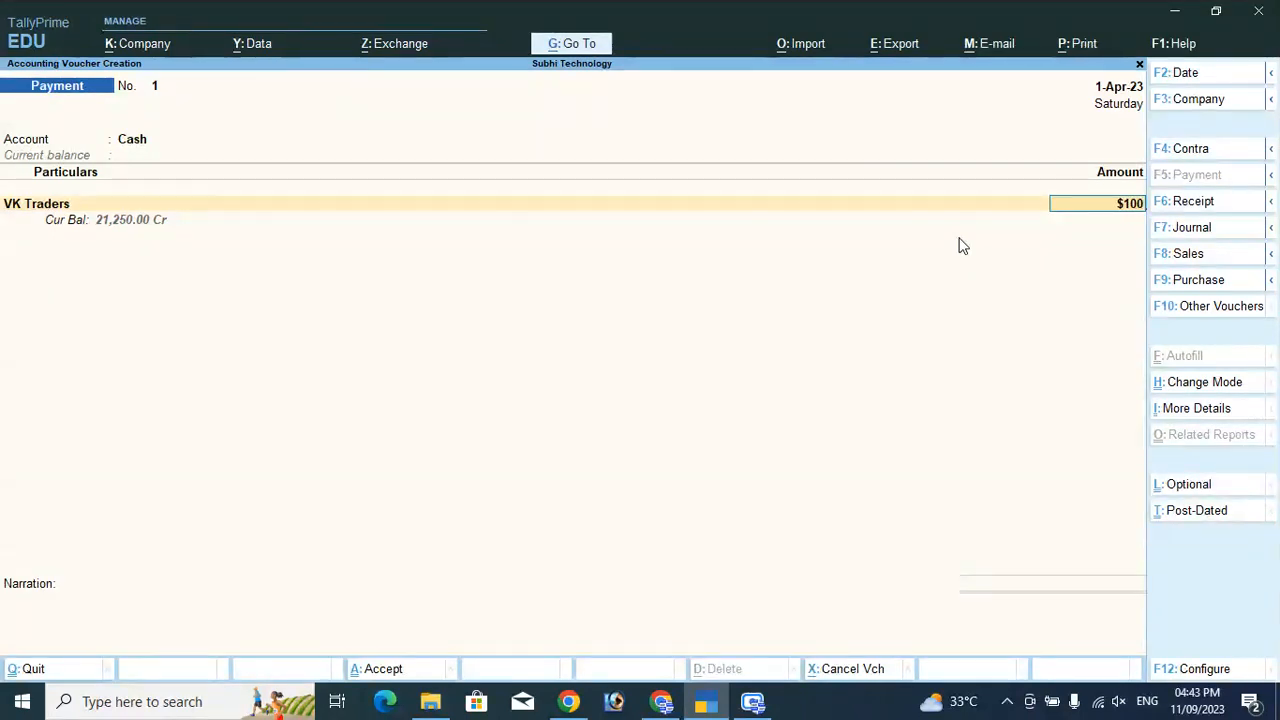
{"action": "key", "text": "Return"}
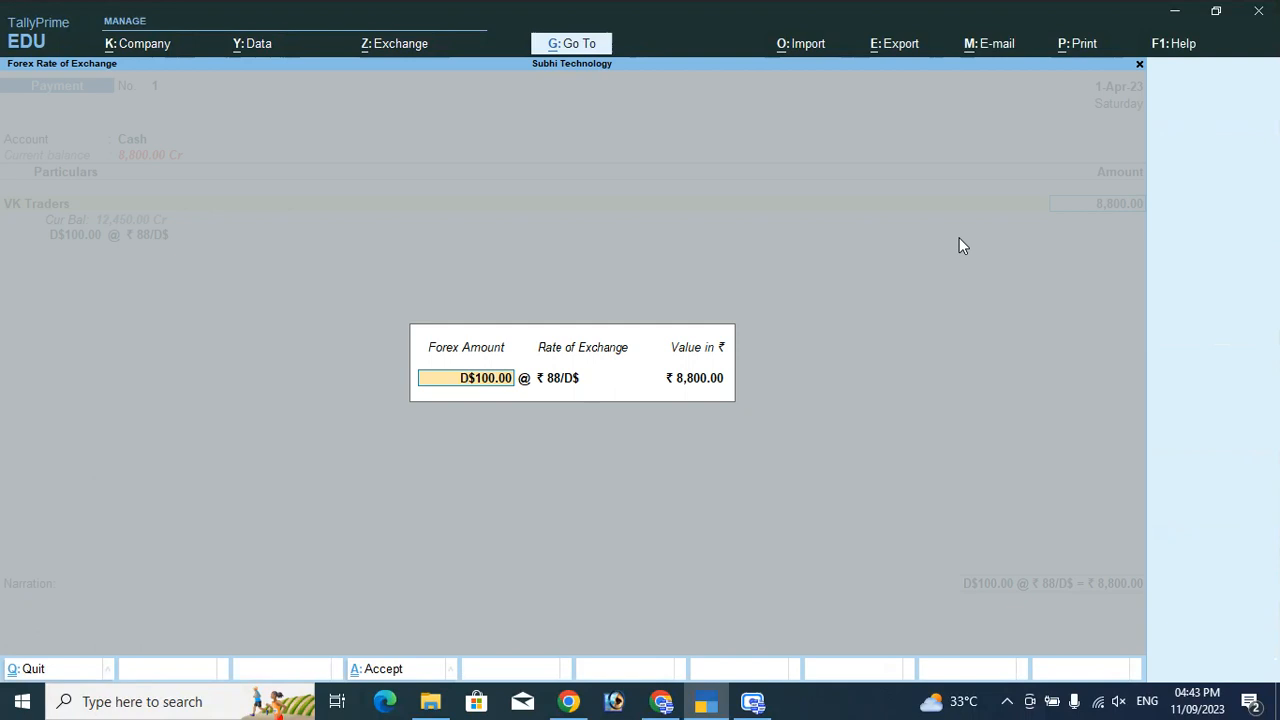
Apply ₹90/D$ (₹9,000.00) against bill 1 and save payment voucher 1.
{"action": "key", "text": "Return"}
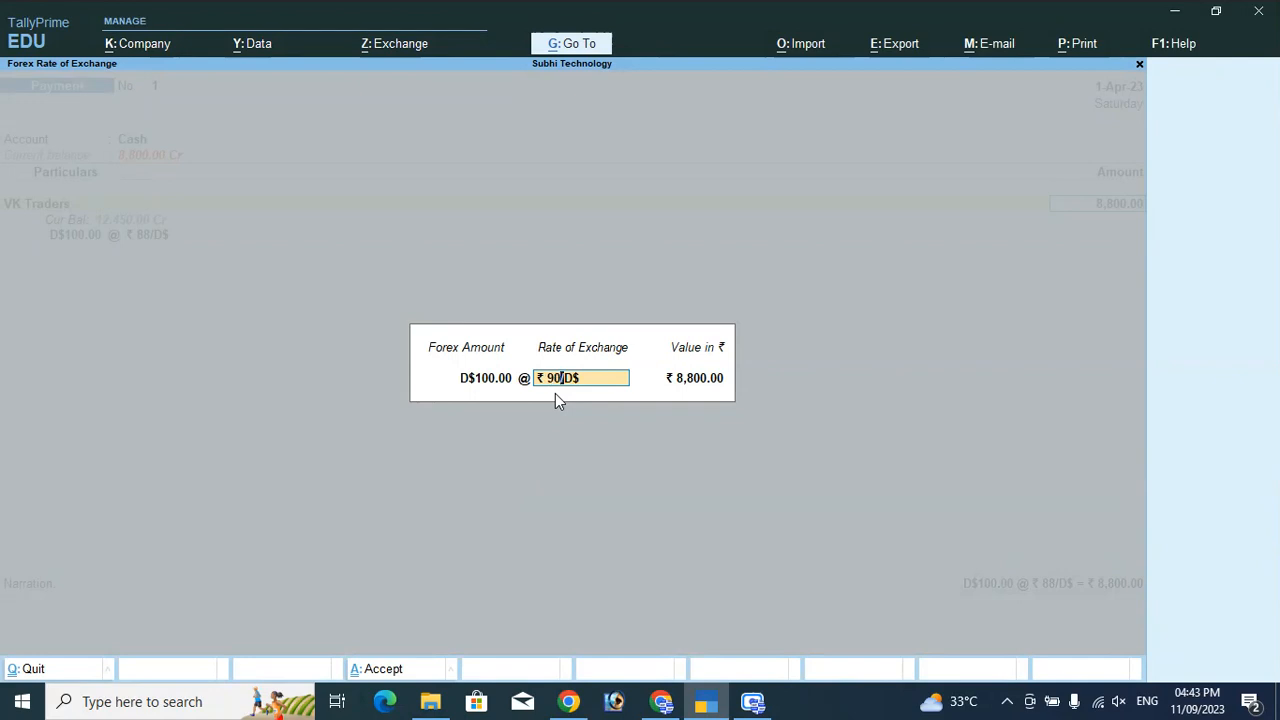
{"action": "key", "text": "Return"}
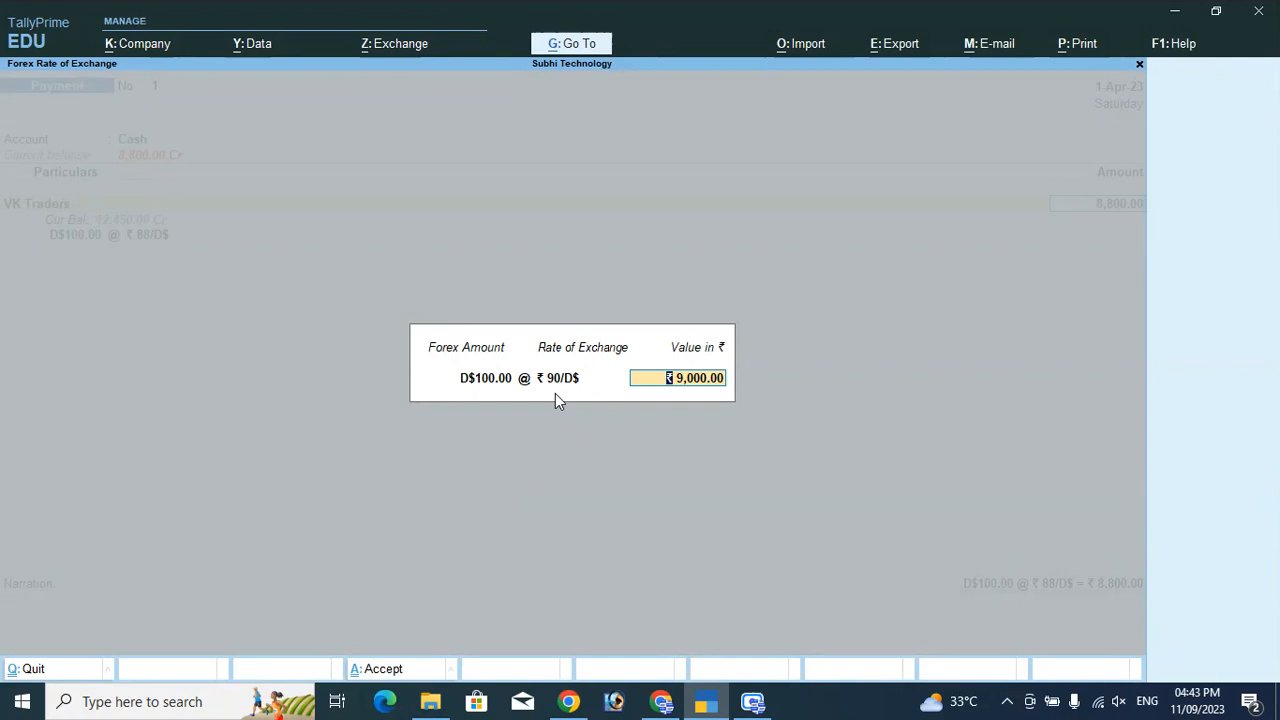
{"action": "key", "text": "Return"}
{"action": "key", "text": "Return"}
{"action": "key", "text": "Return"}
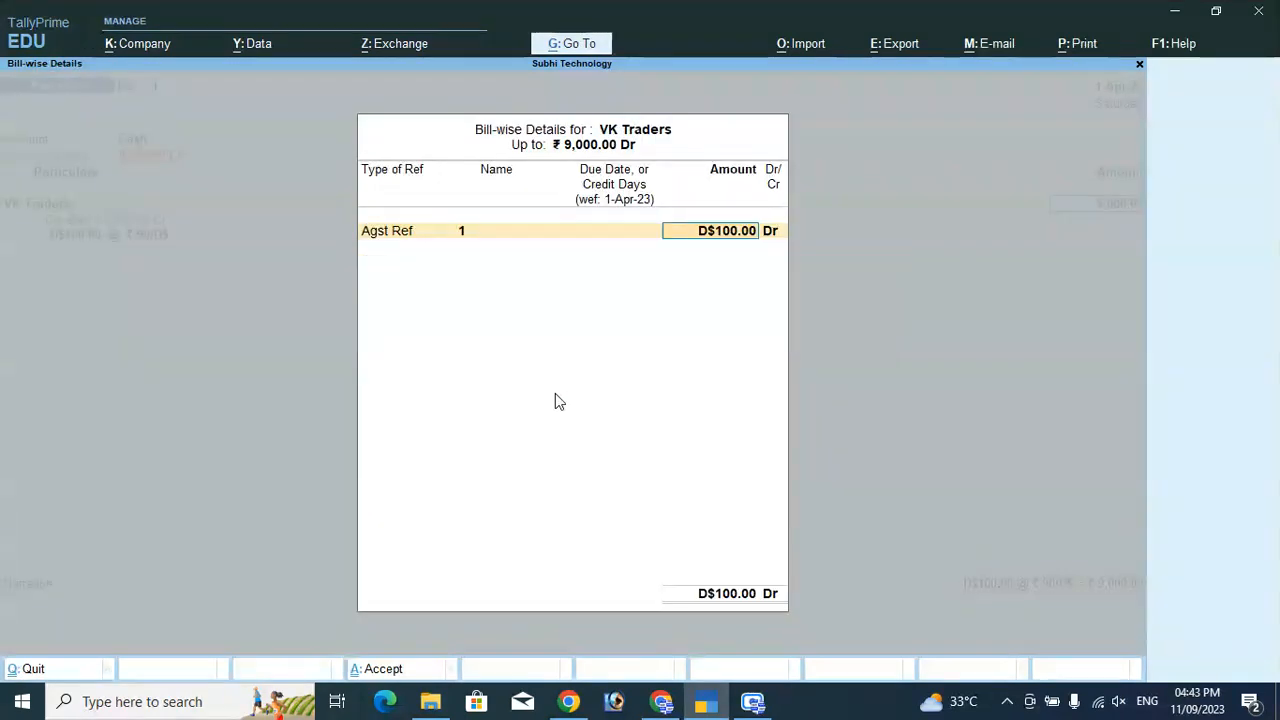
{"action": "key", "text": "Return"}
{"action": "key", "text": "Return"}
{"action": "key", "text": "Return"}
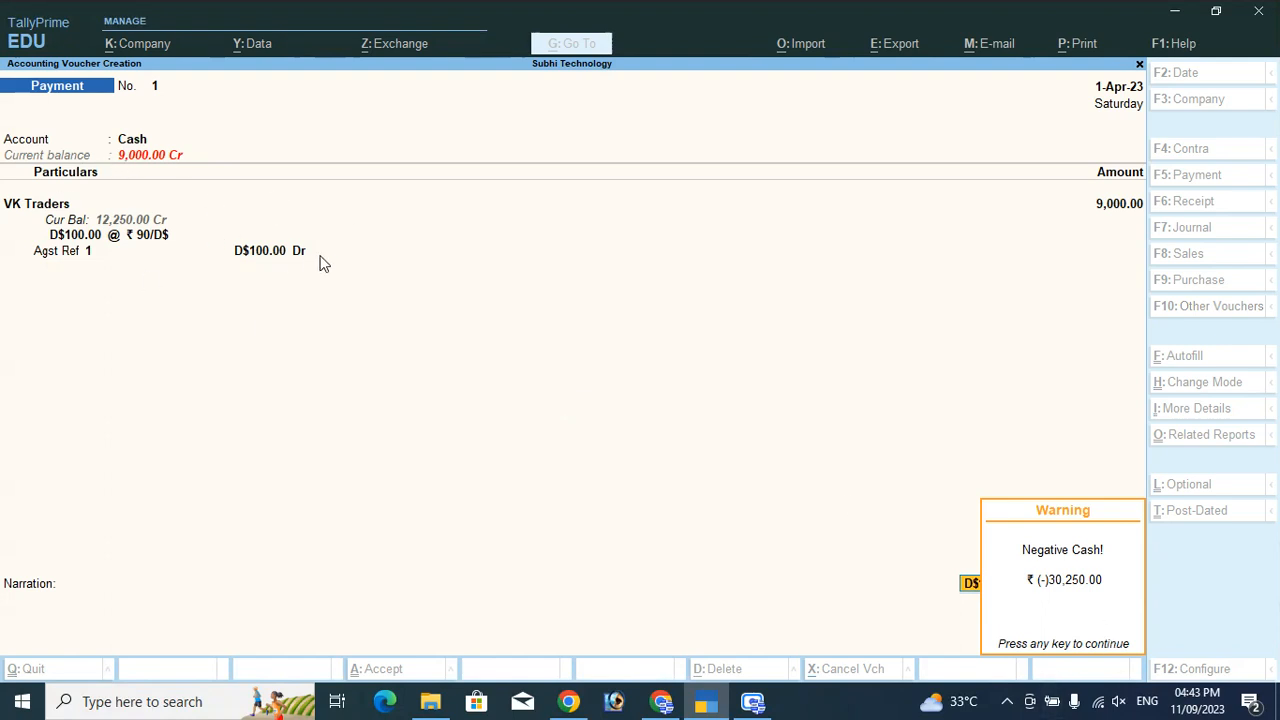
{"action": "key", "text": "Return"}
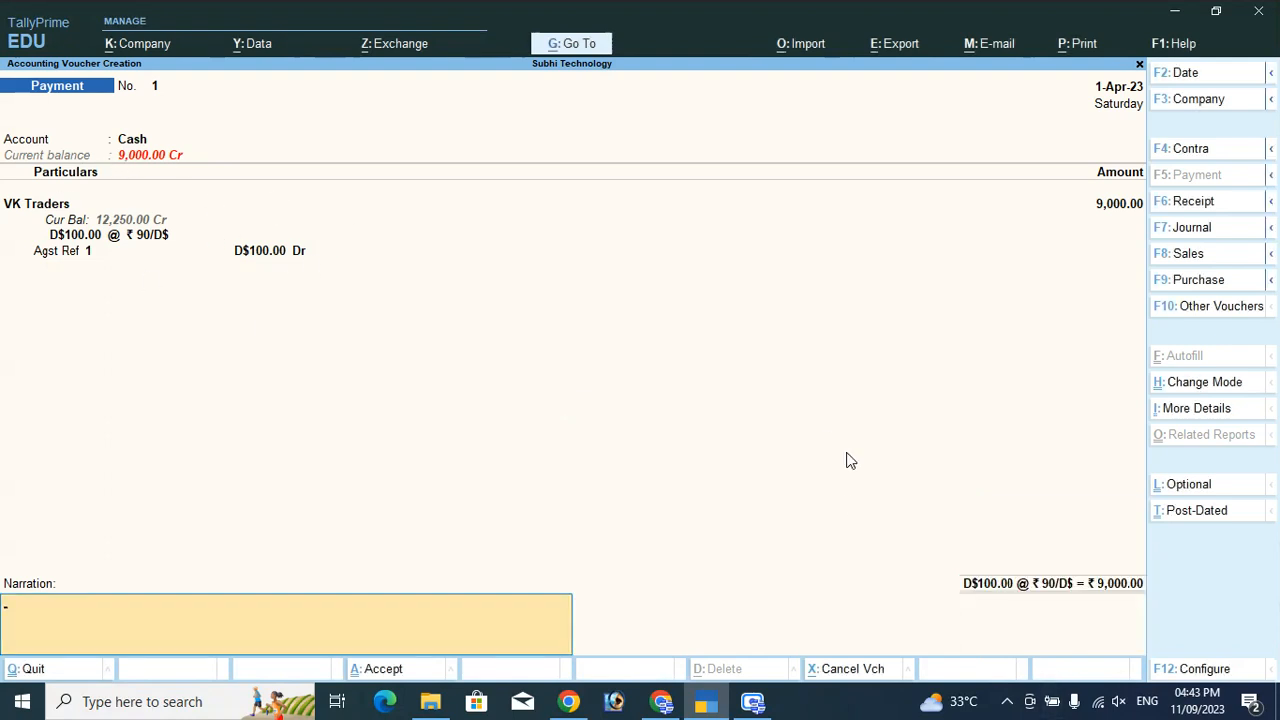
{"action": "key", "text": "Return"}
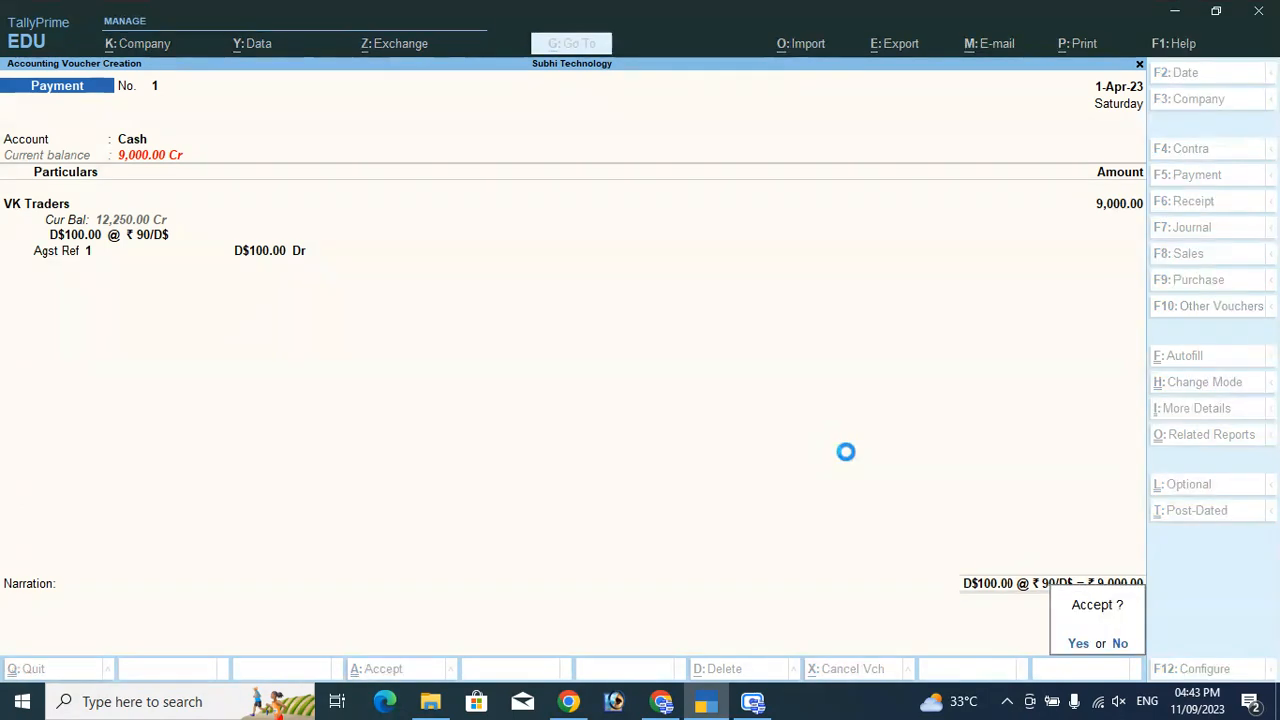
{"action": "key", "text": "Return"}
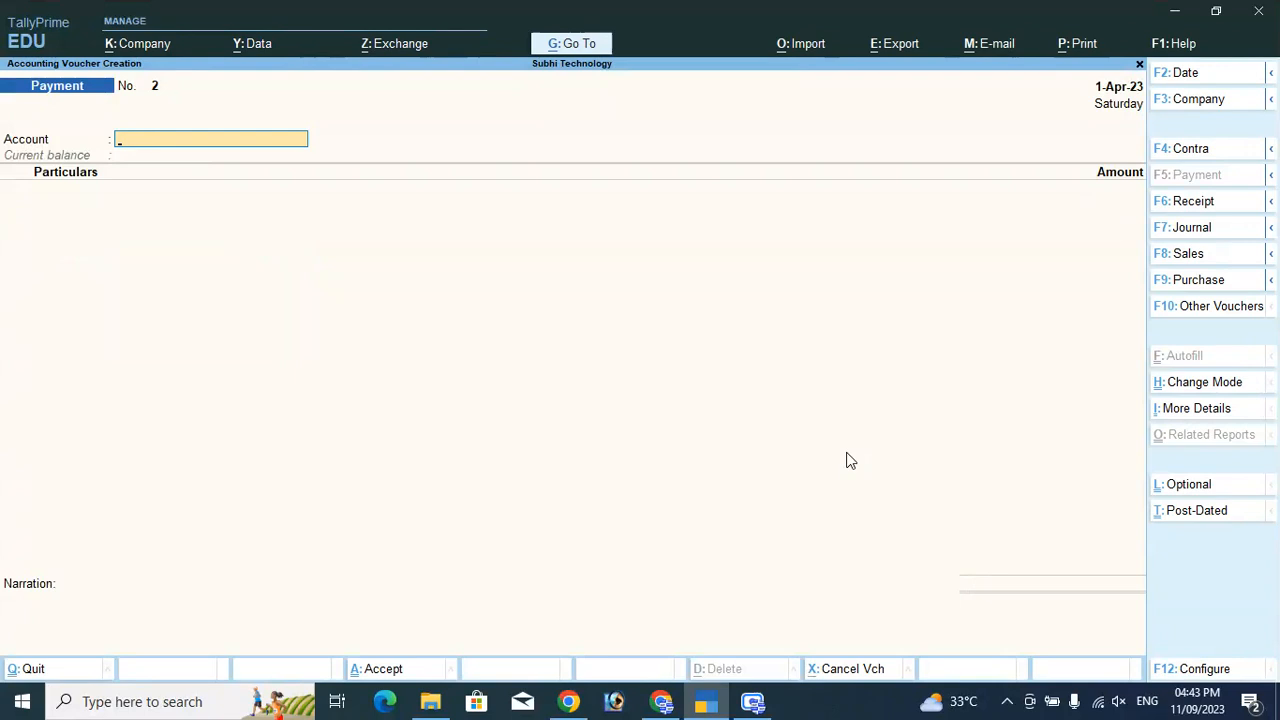
Check the Balance Sheet's Unadjusted Forex Gain/Loss line with the calculator panel.
{"action": "key", "text": "Escape"}
{"action": "key", "text": "Down"}
{"action": "key", "text": "Down"}
{"action": "key", "text": "Down"}
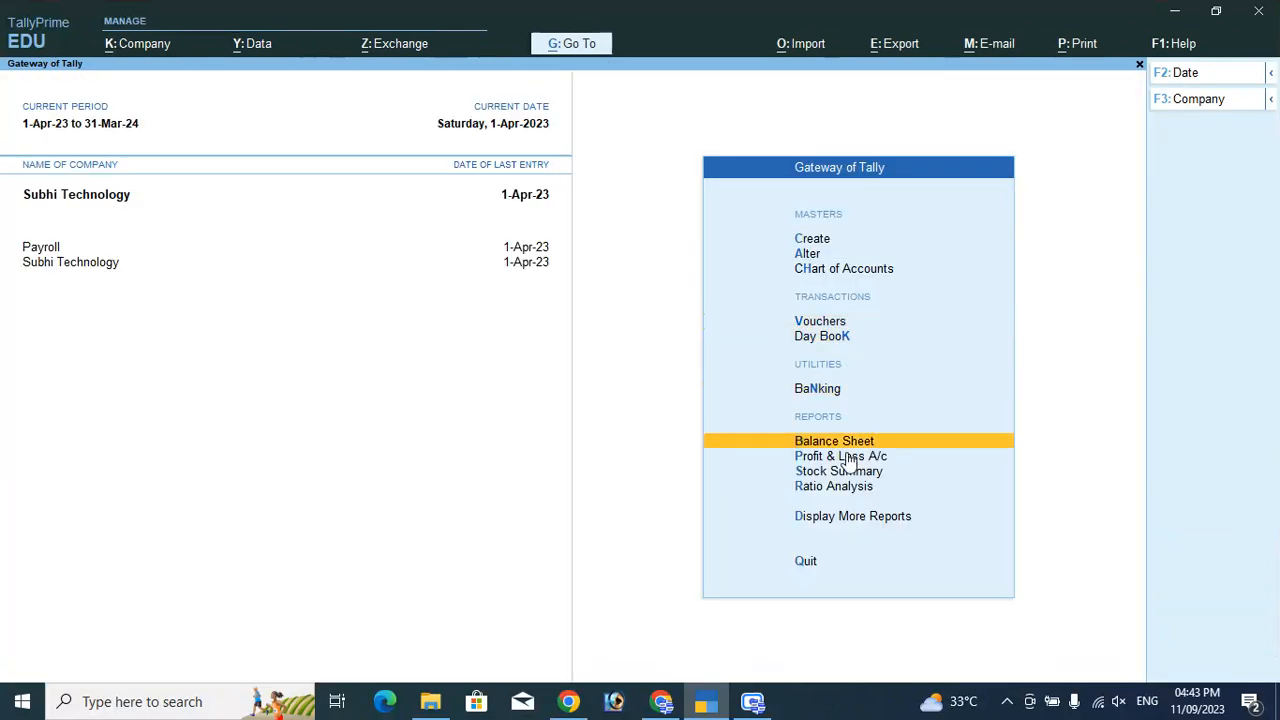
{"action": "key", "text": "Return"}
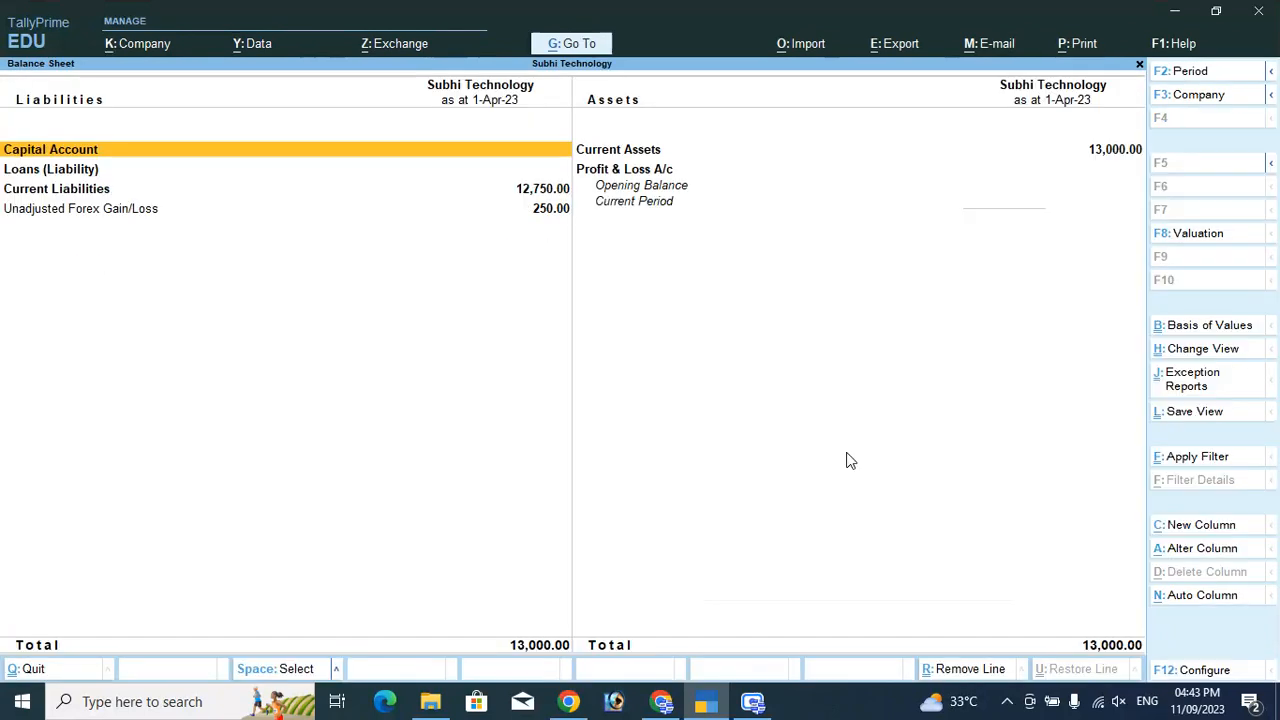
{"action": "key", "text": "Down"}
{"action": "key", "text": "Down"}
{"action": "key", "text": "Down"}
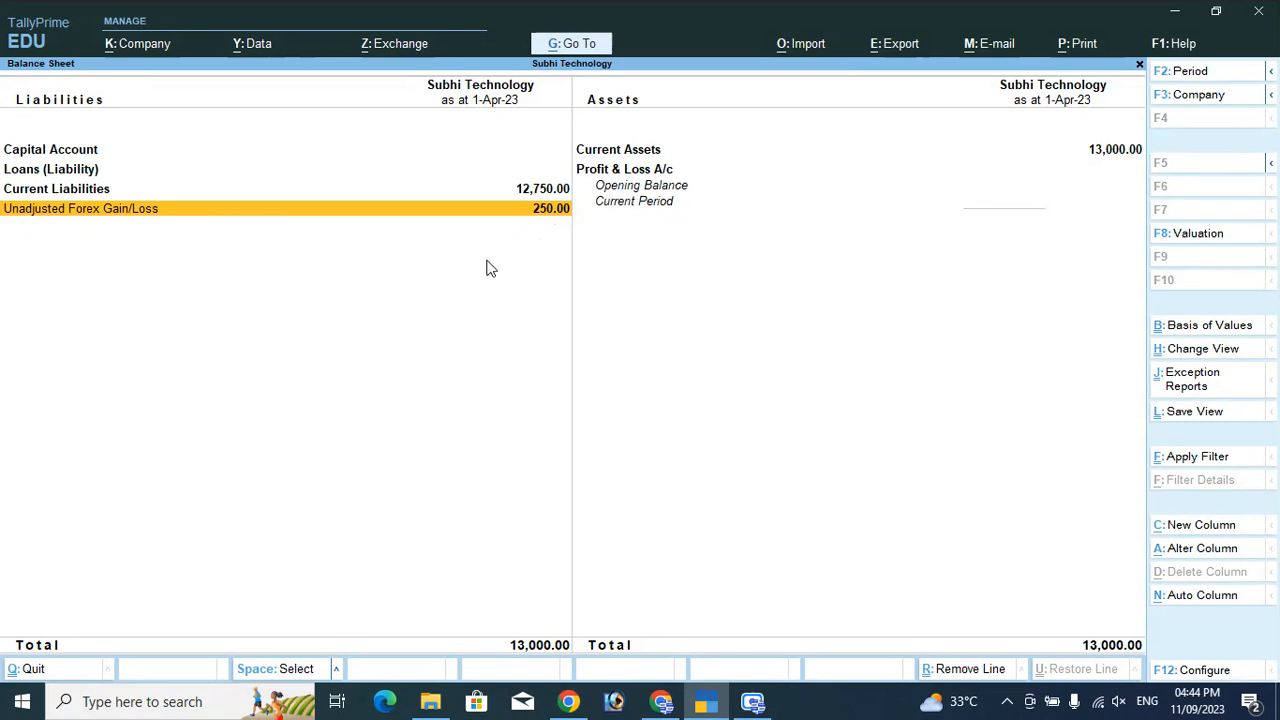
{"action": "key", "text": "ctrl+n"}
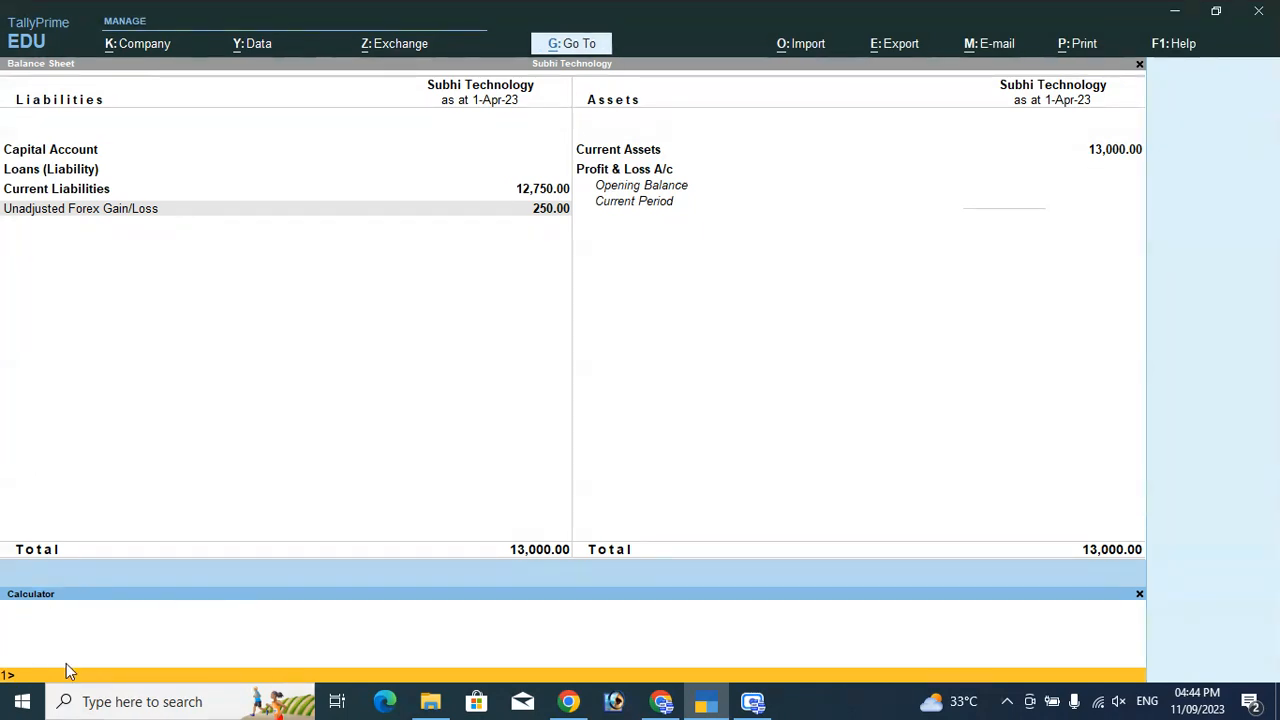
{"action": "type", "text": "8"}
{"action": "key", "text": "ctrl+m"}
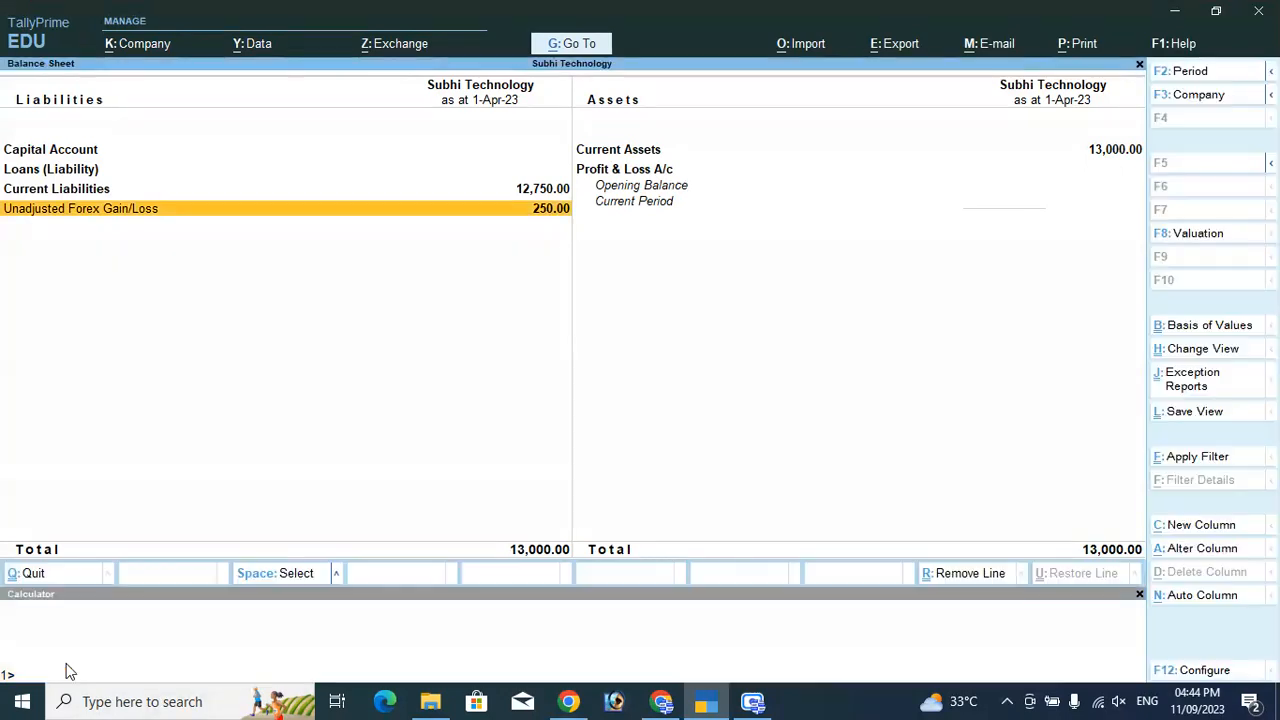
Close the Balance Sheet and open the Day Book for 1-Apr-23.
{"action": "key", "text": "Escape"}
{"action": "key", "text": "Up"}
{"action": "key", "text": "Up"}
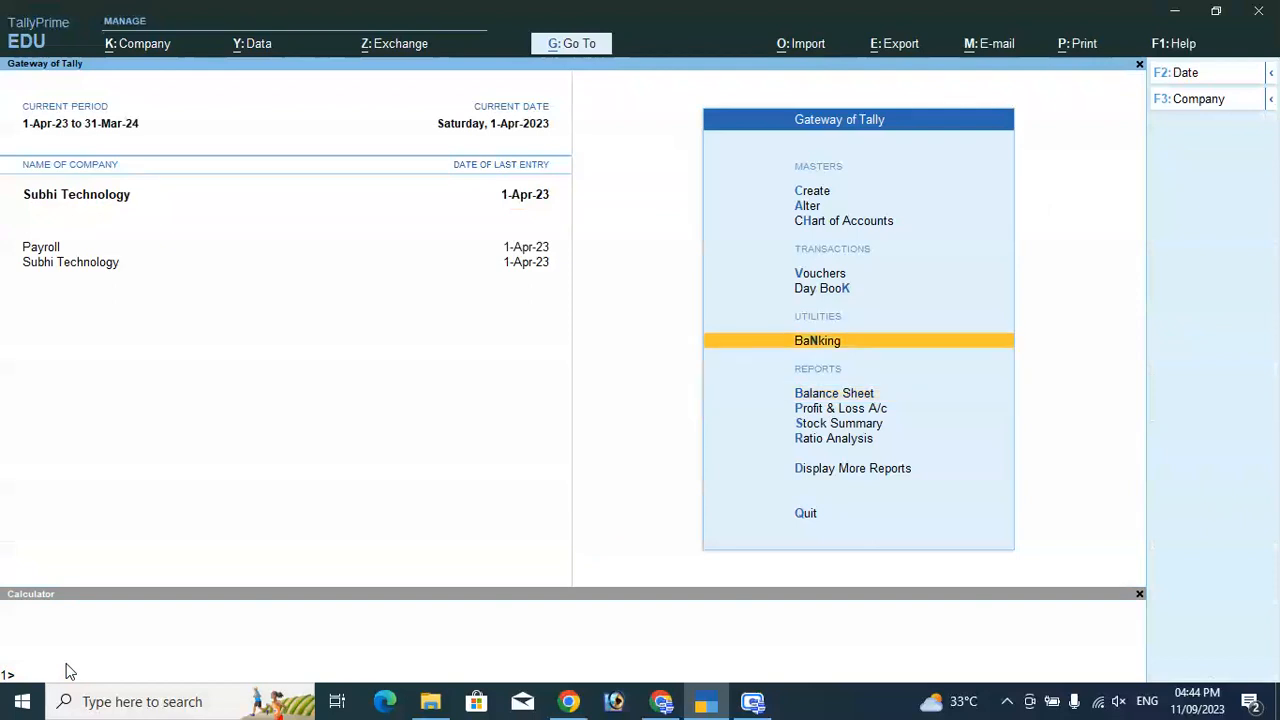
{"action": "key", "text": "Down"}
{"action": "key", "text": "Return"}
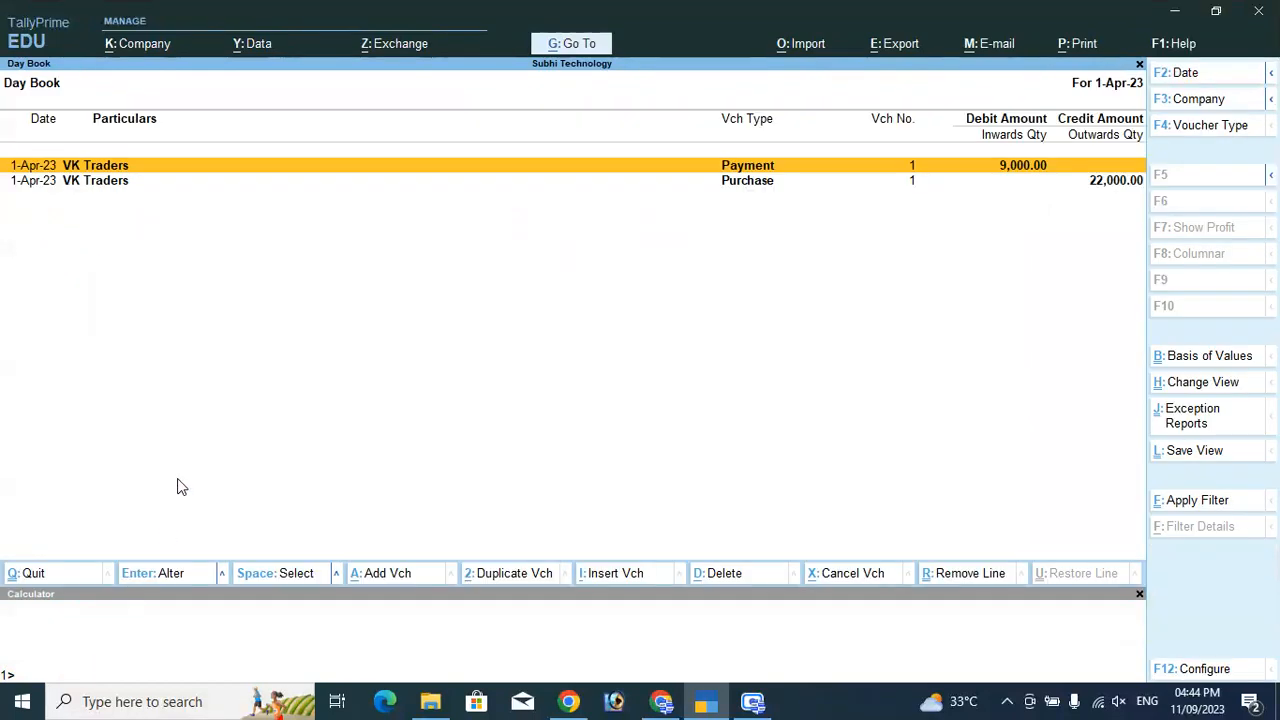
Review the VK Traders purchase voucher (D$250 at ₹88/D$) and close it unchanged.
{"action": "key", "text": "Down"}
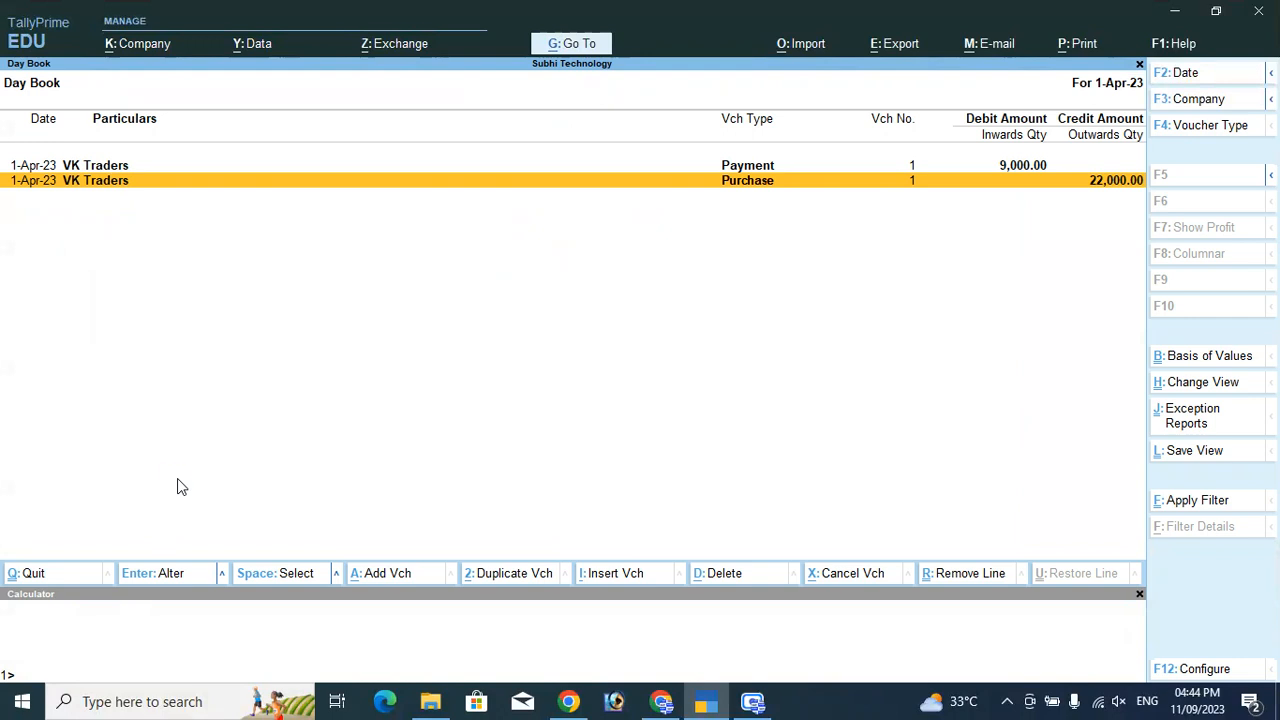
{"action": "key", "text": "Return"}
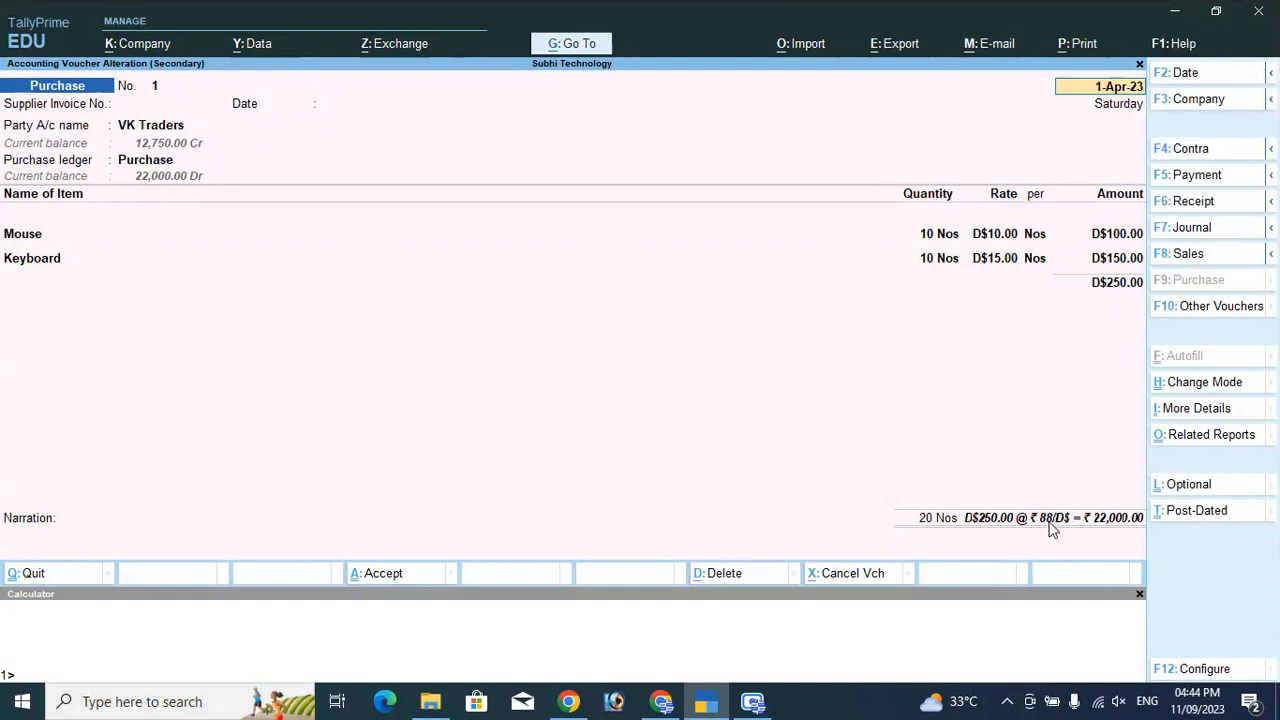
{"action": "key", "text": "Escape"}
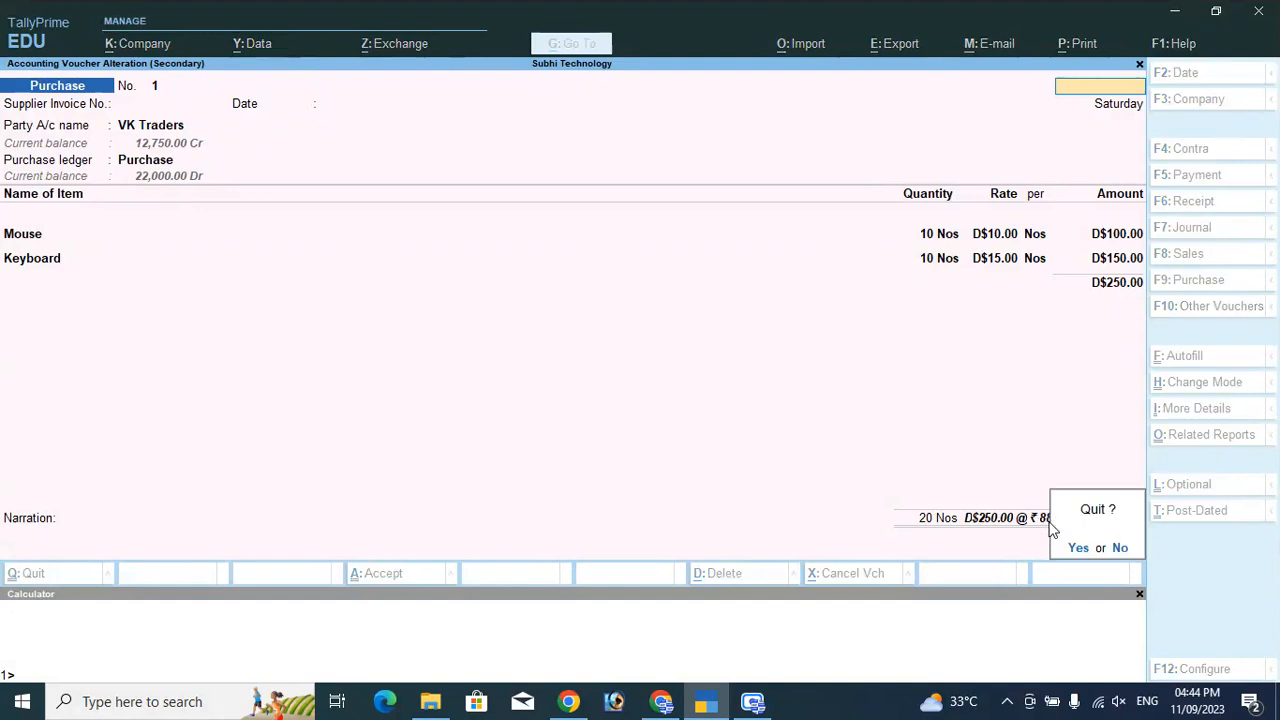
{"action": "key", "text": "y"}
Review the payment voucher (D$100 at ₹90/D$, ₹9,000), then close it and the Day Book.
{"action": "key", "text": "Up"}
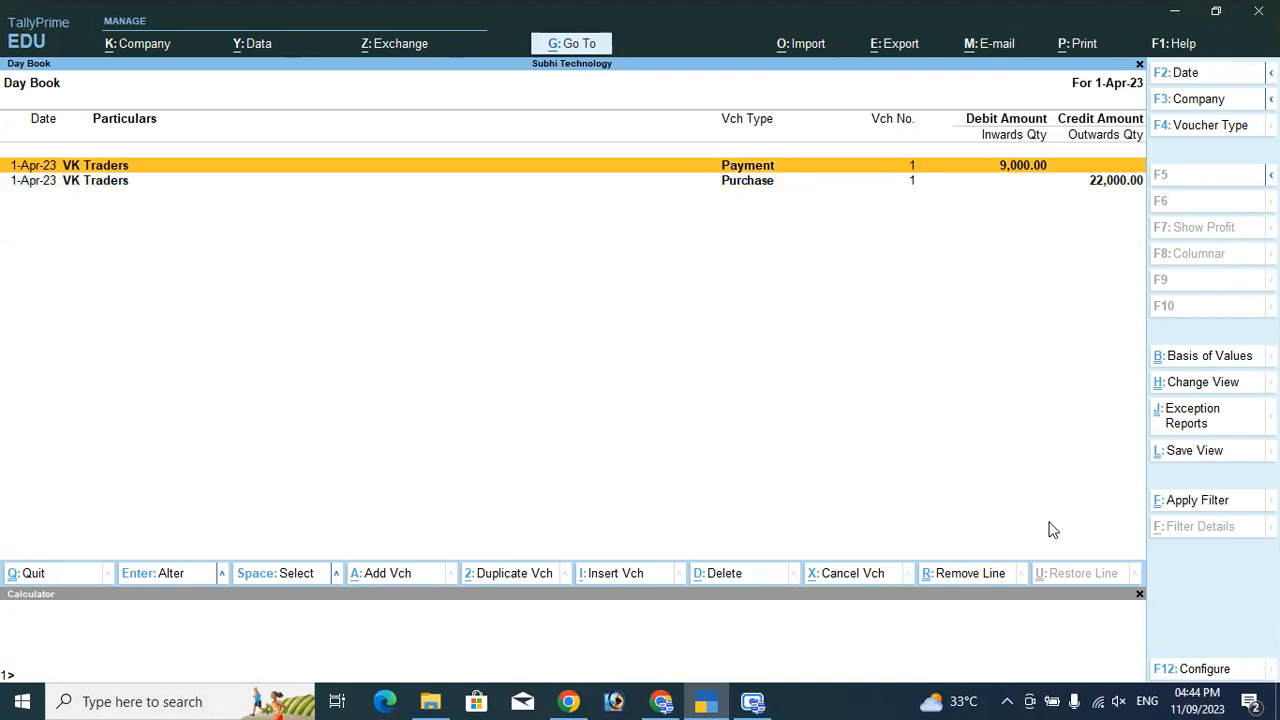
{"action": "key", "text": "Return"}
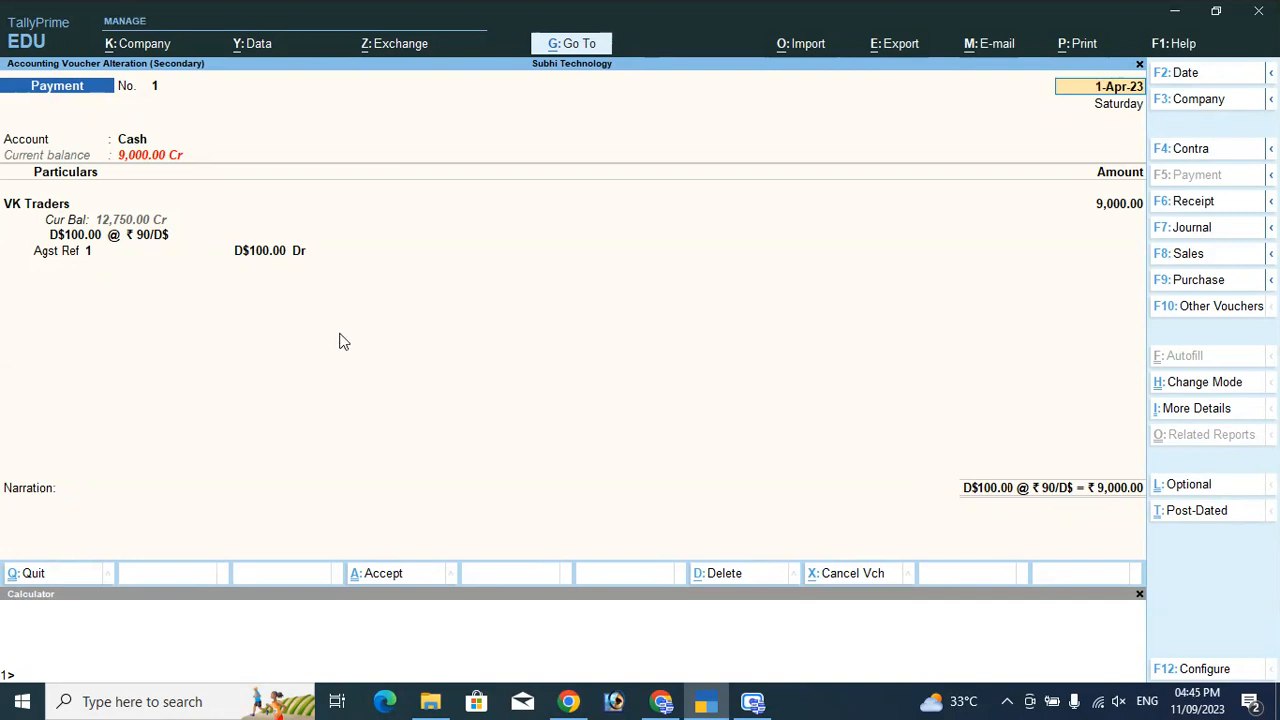
{"action": "key", "text": "BackSpace"}
{"action": "key", "text": "Escape"}
{"action": "key", "text": "y"}
{"action": "key", "text": "Escape"}
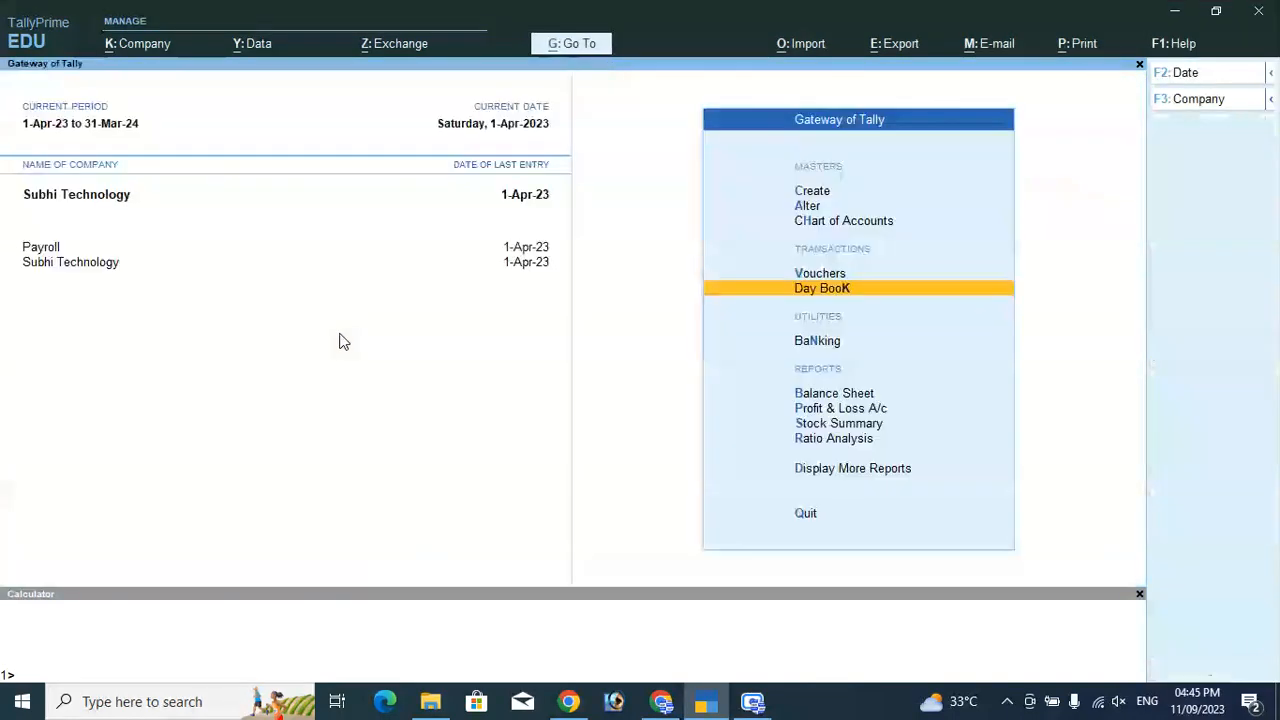
Start a Payment voucher from Cash paying VK Traders D$150.
{"action": "key", "text": "Up"}
{"action": "key", "text": "Return"}
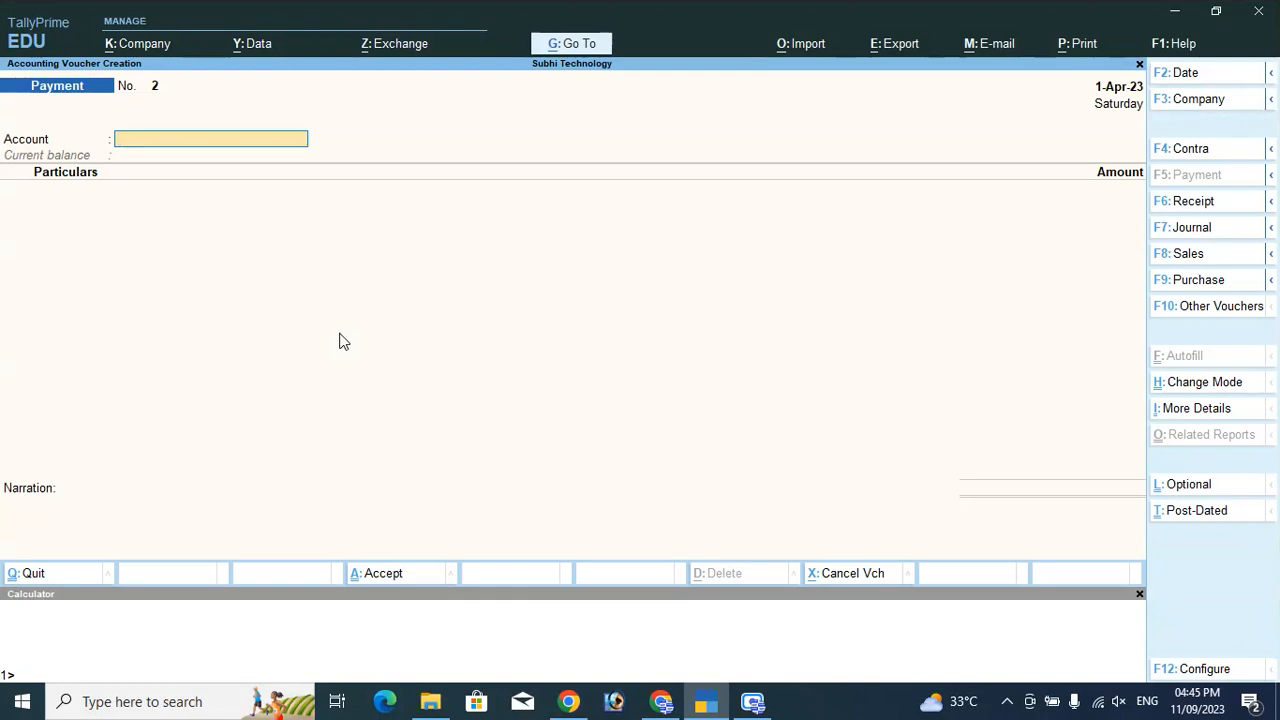
{"action": "type", "text": "c"}
{"action": "key", "text": "Return"}
{"action": "type", "text": "Vk"}
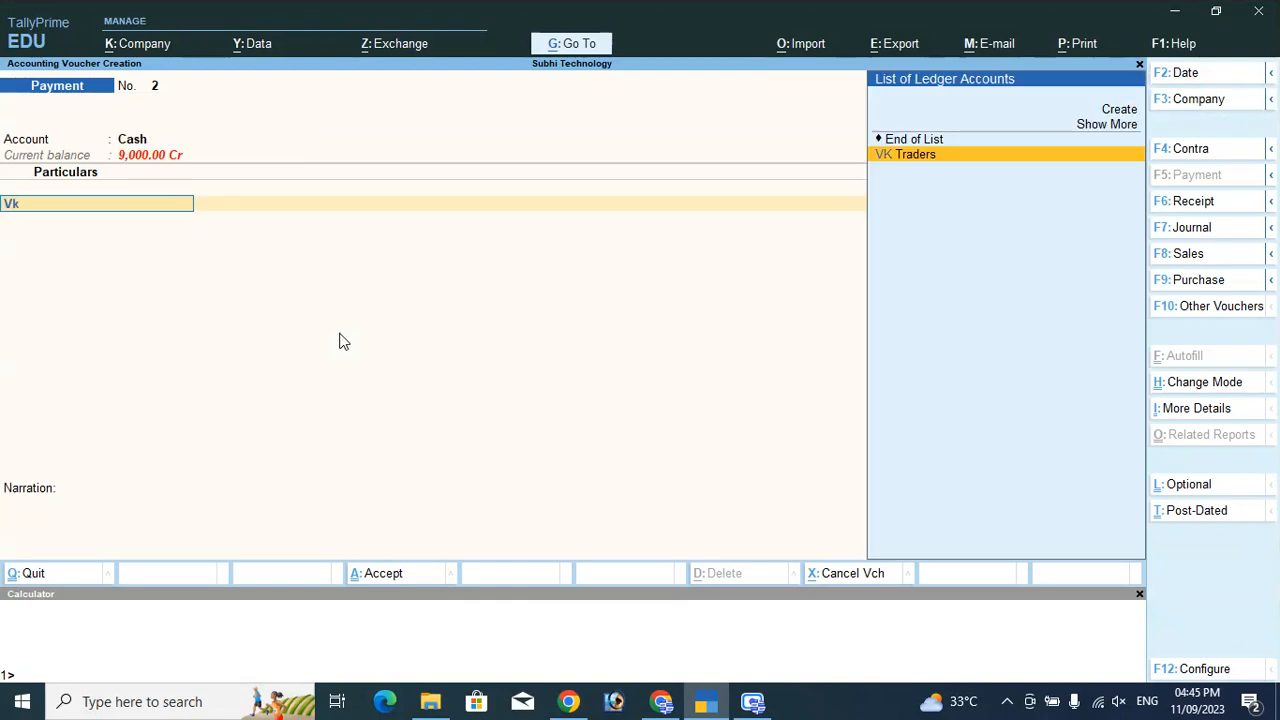
{"action": "key", "text": "Return"}
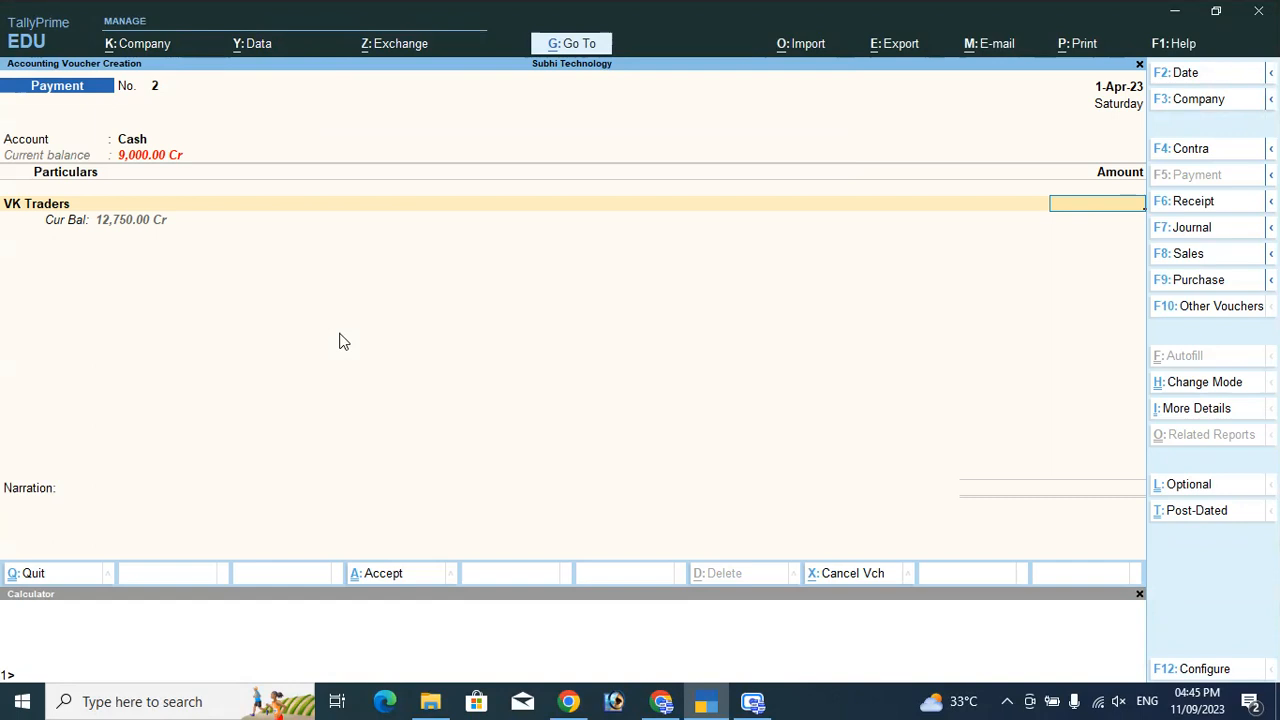
{"action": "type", "text": "$150"}
{"action": "key", "text": "Return"}
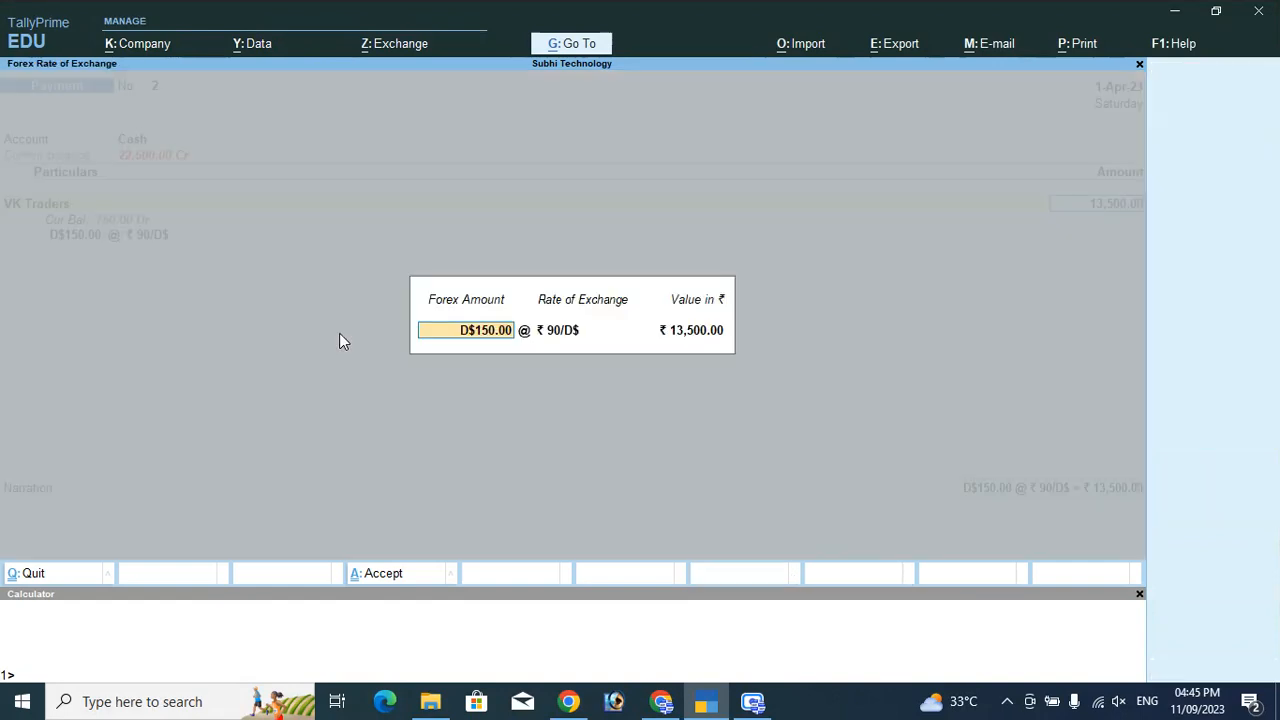
Accept ₹90/D$ (₹13,500) against bill 1, save, and return to the Gateway of Tally.
{"action": "key", "text": "Return"}
{"action": "key", "text": "Return"}
{"action": "key", "text": "Return"}
{"action": "key", "text": "Return"}
{"action": "key", "text": "Return"}
{"action": "key", "text": "Return"}
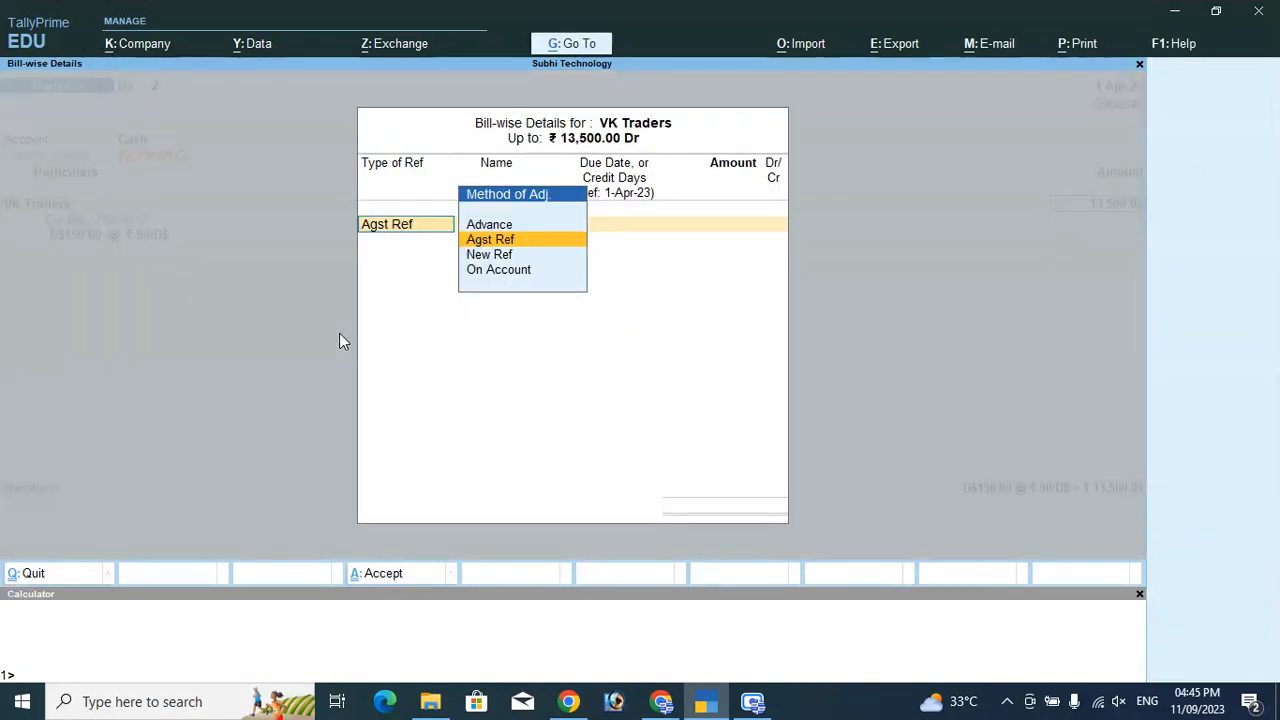
{"action": "key", "text": "Return"}
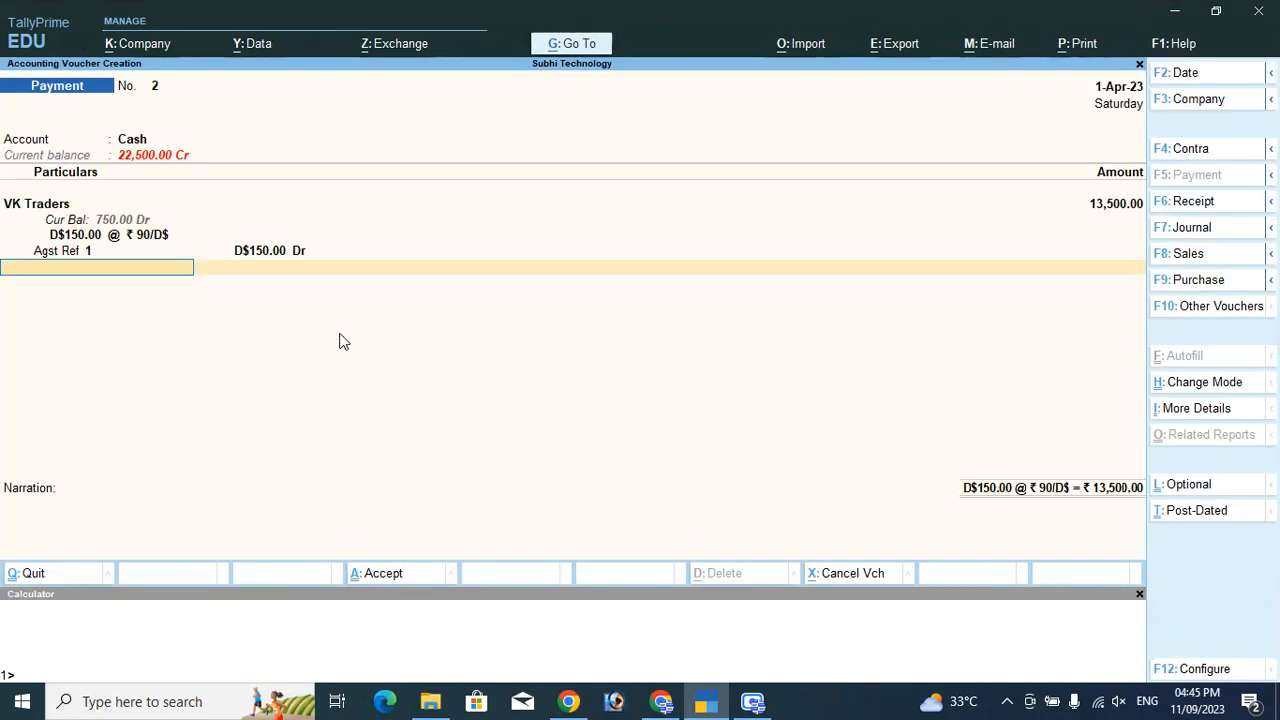
{"action": "key", "text": "Return"}
{"action": "key", "text": "Return"}
{"action": "key", "text": "Return"}
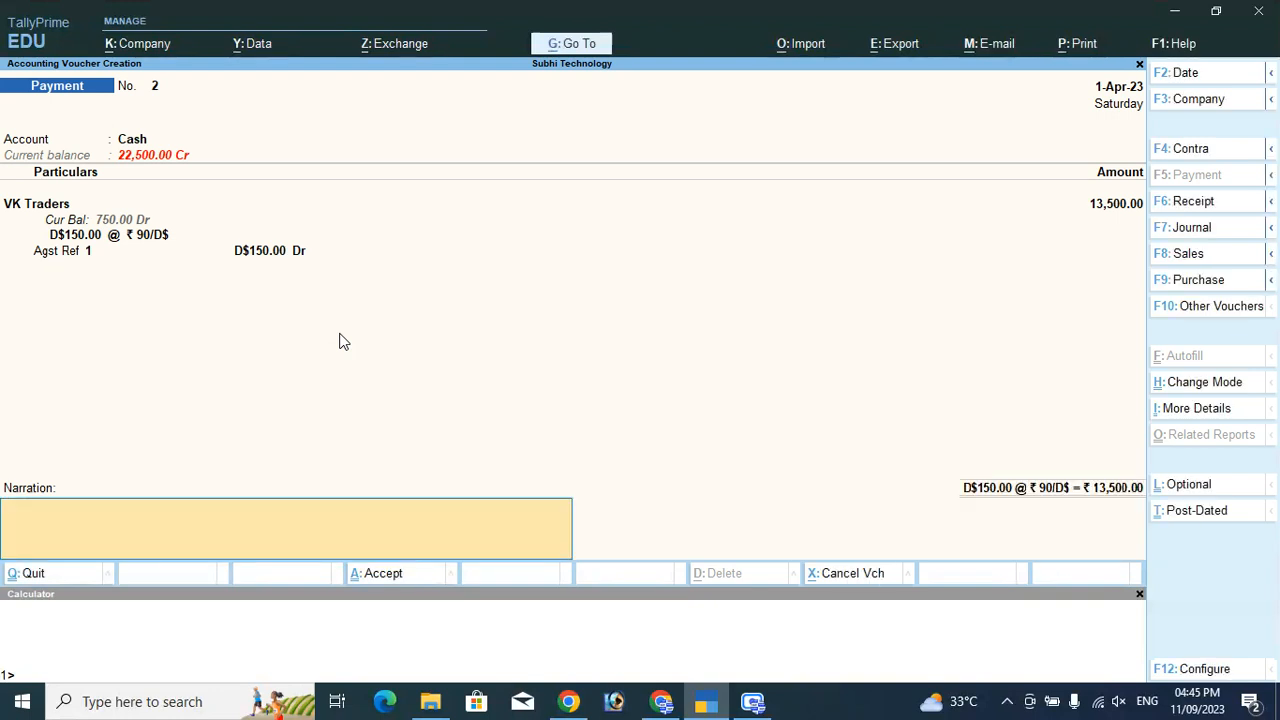
{"action": "key", "text": "Return"}
{"action": "key", "text": "Return"}
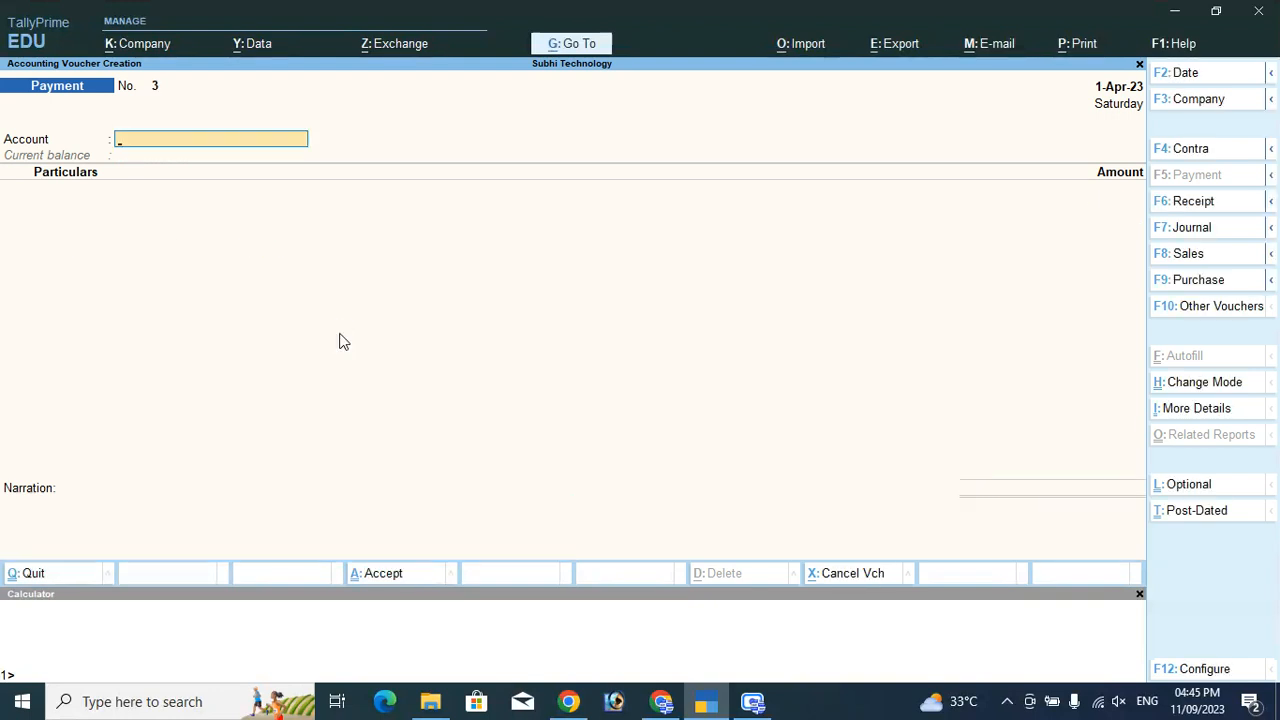
{"action": "key", "text": "Escape"}
{"action": "key", "text": "Return"}
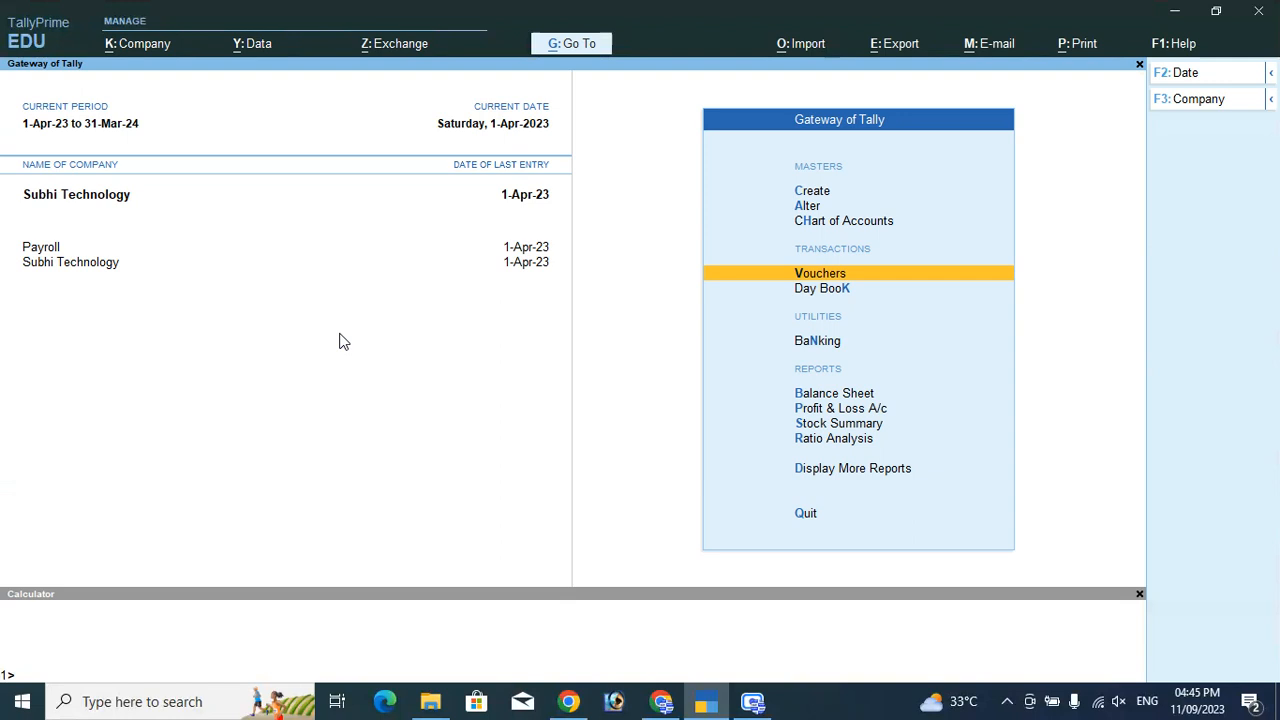
{"action": "key", "text": "Down"}
{"action": "key", "text": "Down"}
{"action": "key", "text": "Down"}
{"action": "key", "text": "Down"}
Inspect the 500.00 Unadjusted Forex Gain/Loss in the Balance Sheet, then close the calculator and report.
{"action": "key", "text": "Up"}
{"action": "key", "text": "Return"}
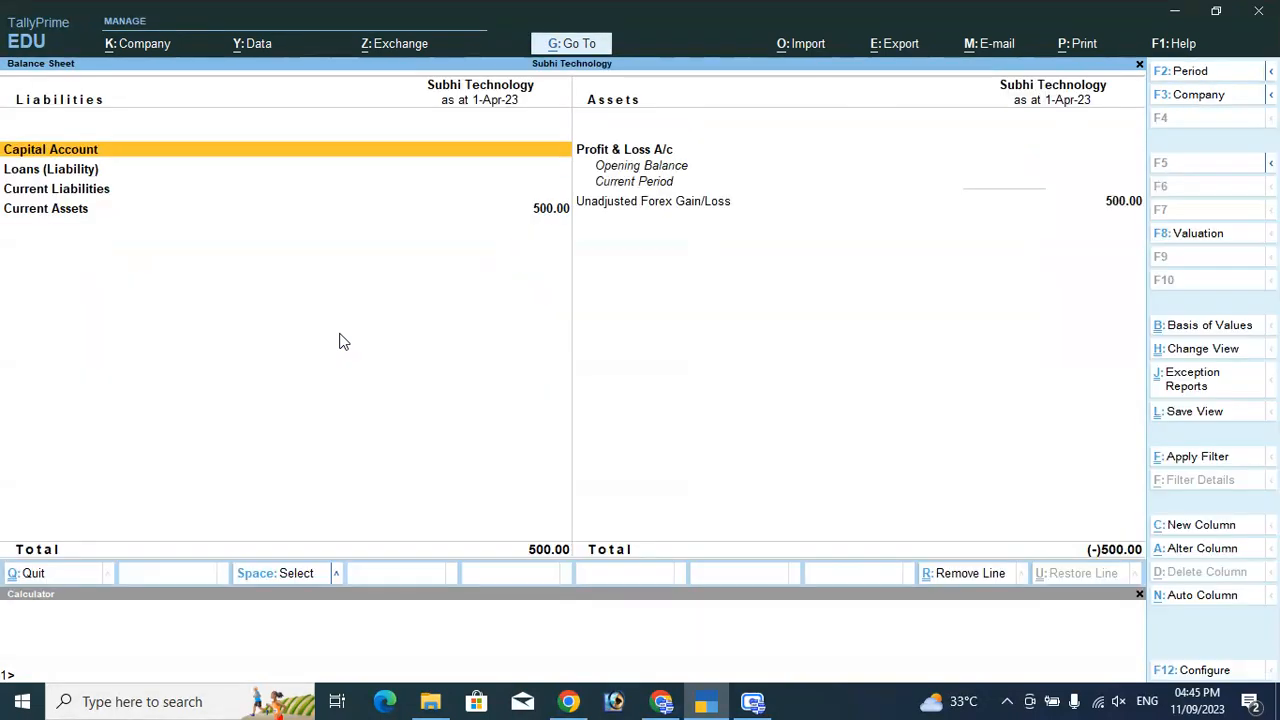
{"action": "left_click", "coordinate": [661, 208]}
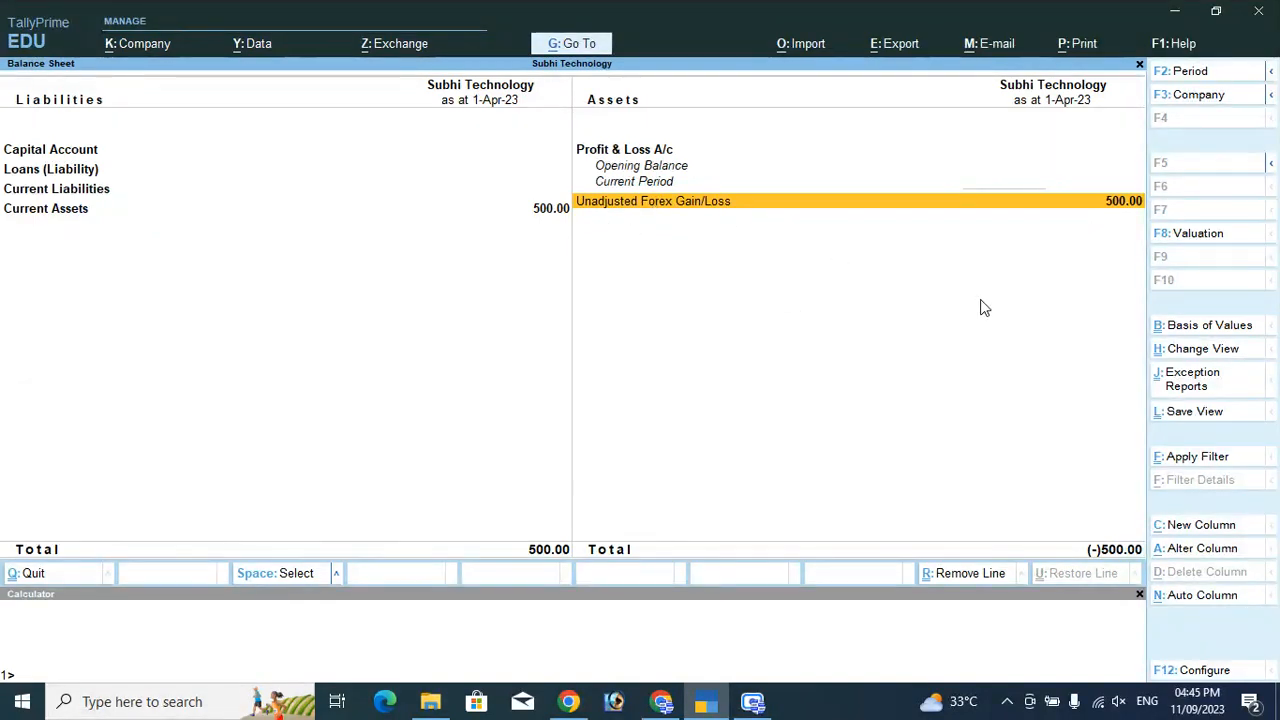
{"action": "left_click", "coordinate": [1139, 594]}
{"action": "key", "text": "Escape"}
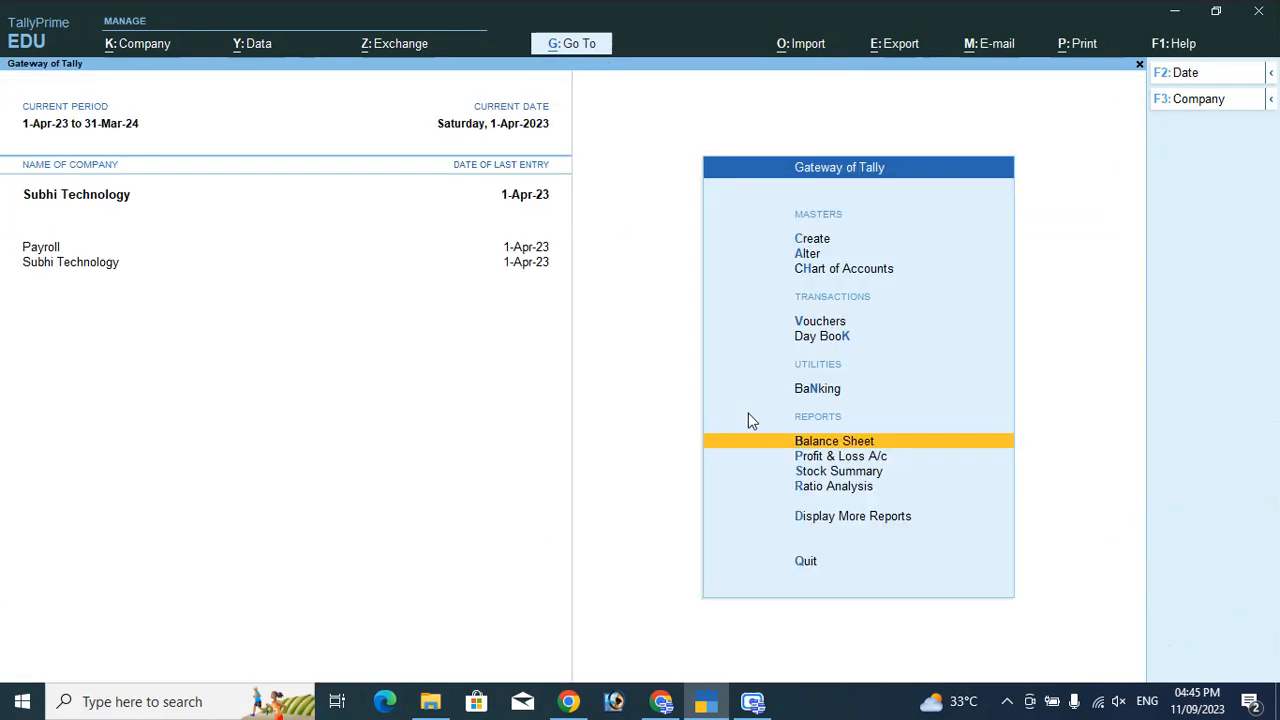
Start creating a new Voucher Type from the Create masters list.
{"action": "key", "text": "Up"}
{"action": "key", "text": "Up"}
{"action": "key", "text": "Up"}
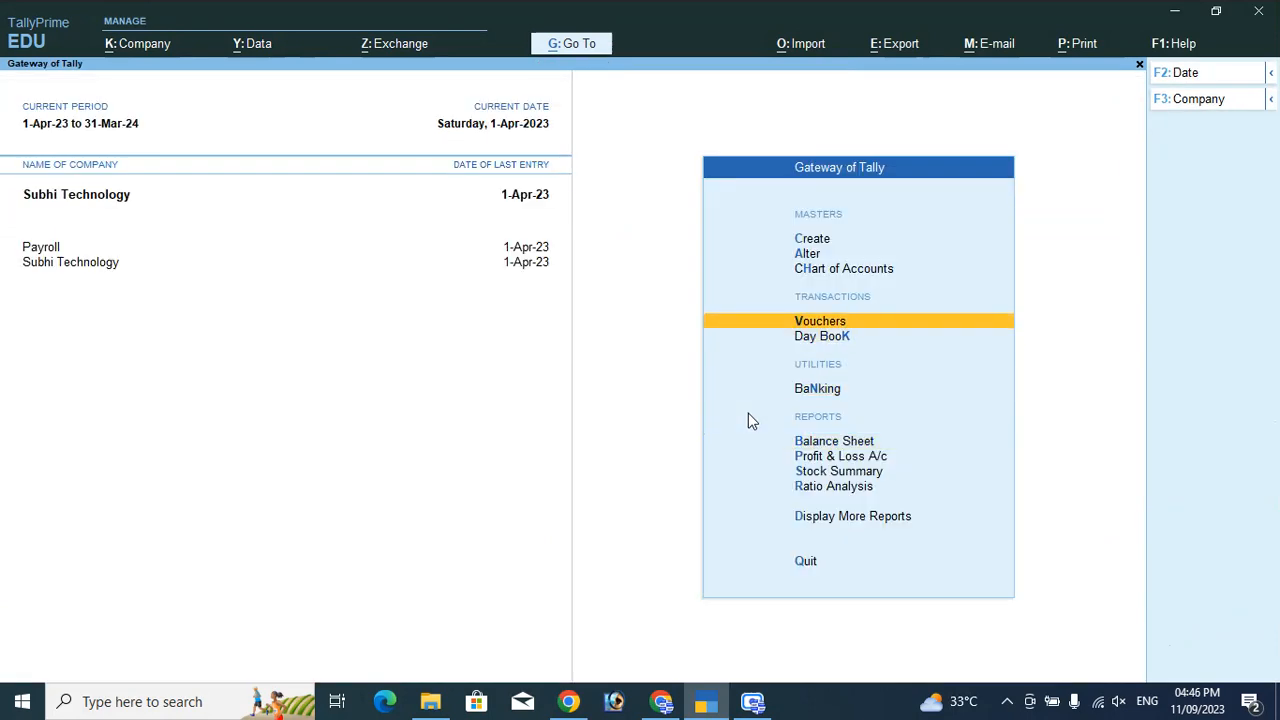
{"action": "key", "text": "Up"}
{"action": "key", "text": "Down"}
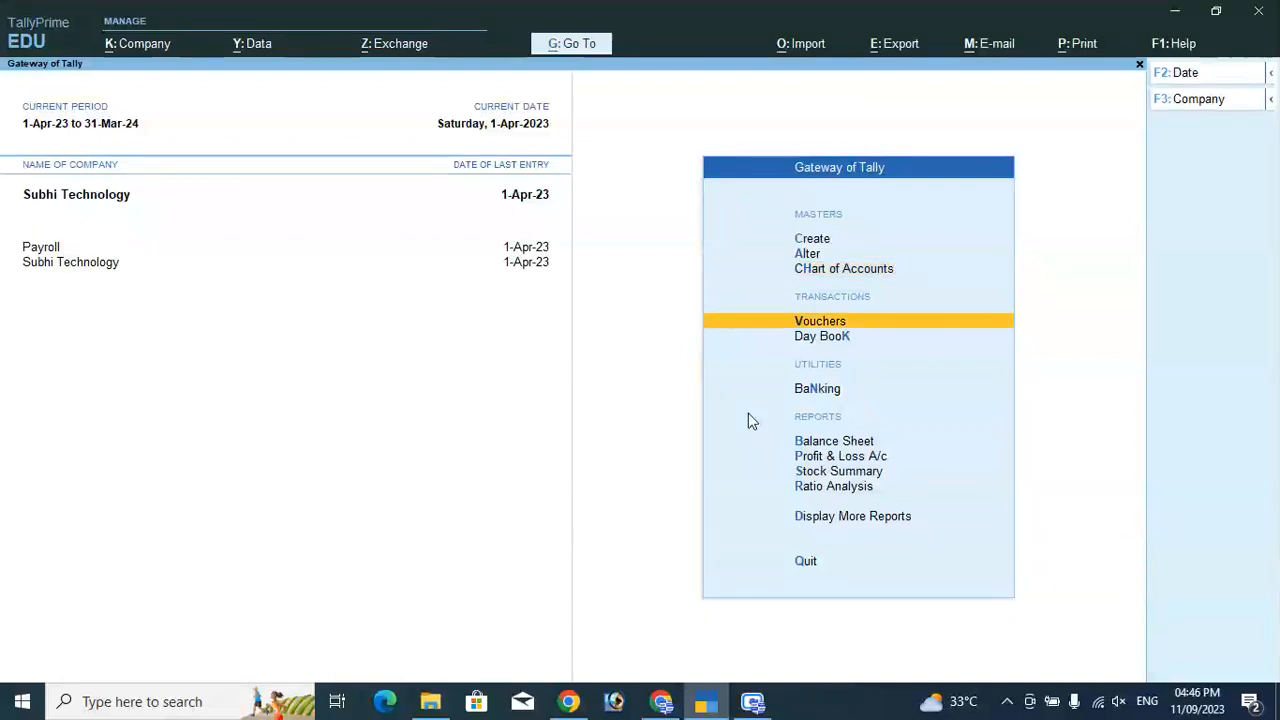
{"action": "key", "text": "Up"}
{"action": "key", "text": "Down"}
{"action": "key", "text": "Up"}
{"action": "key", "text": "Up"}
{"action": "key", "text": "Up"}
{"action": "key", "text": "Return"}
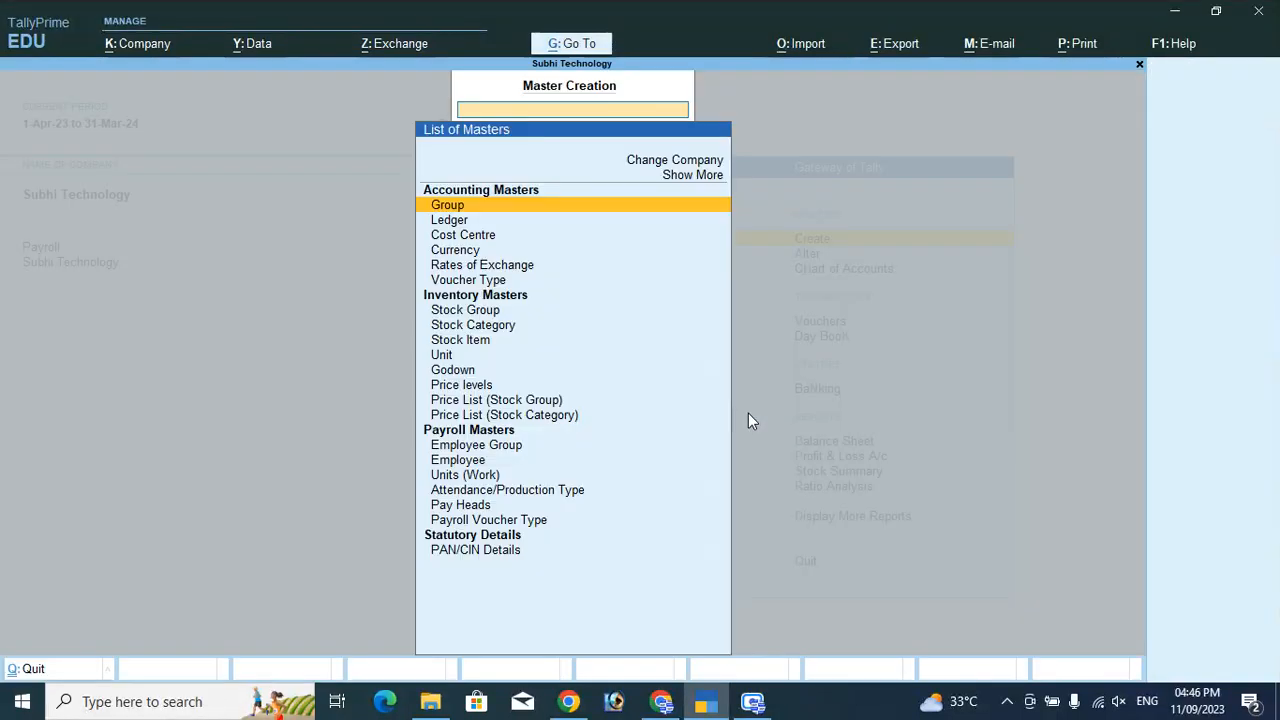
{"action": "key", "text": "Down"}
{"action": "key", "text": "Down"}
{"action": "key", "text": "Down"}
{"action": "key", "text": "Down"}
{"action": "key", "text": "Down"}
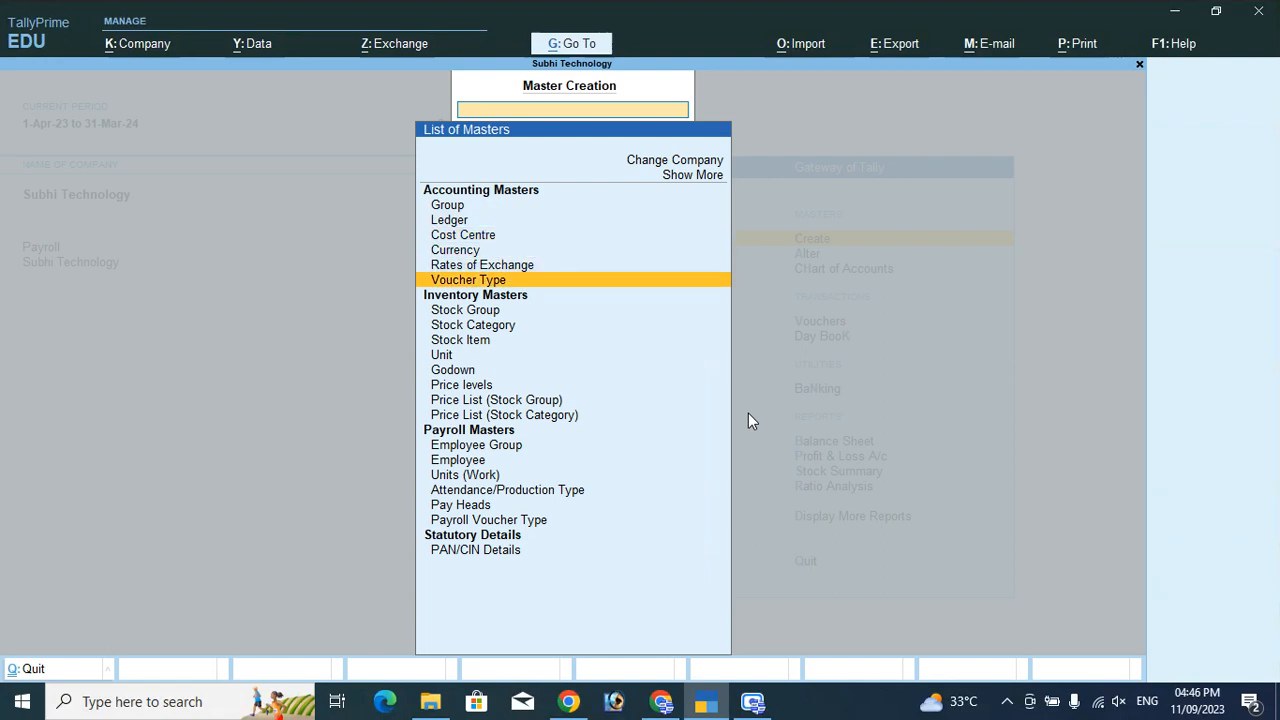
{"action": "key", "text": "Return"}
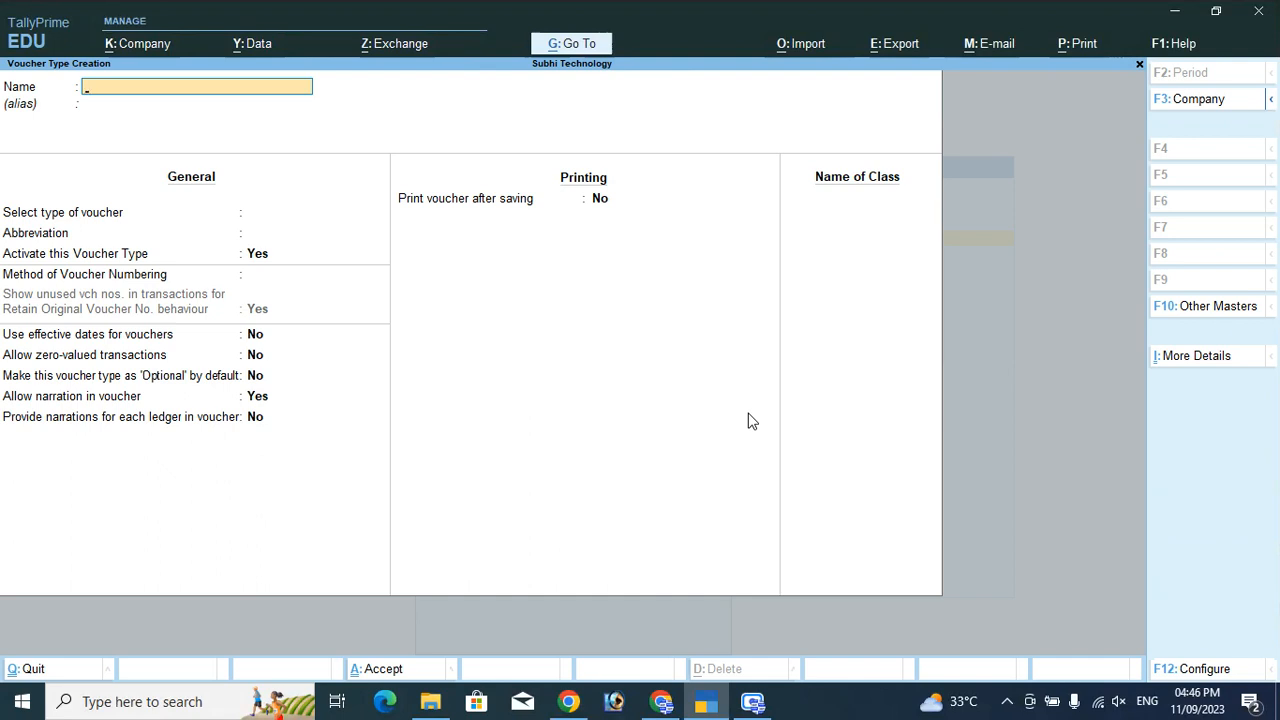
Name it Gain / Loss, base it on Journal, and add class Gain & Loss.
{"action": "type", "text": "Gain / Loss"}
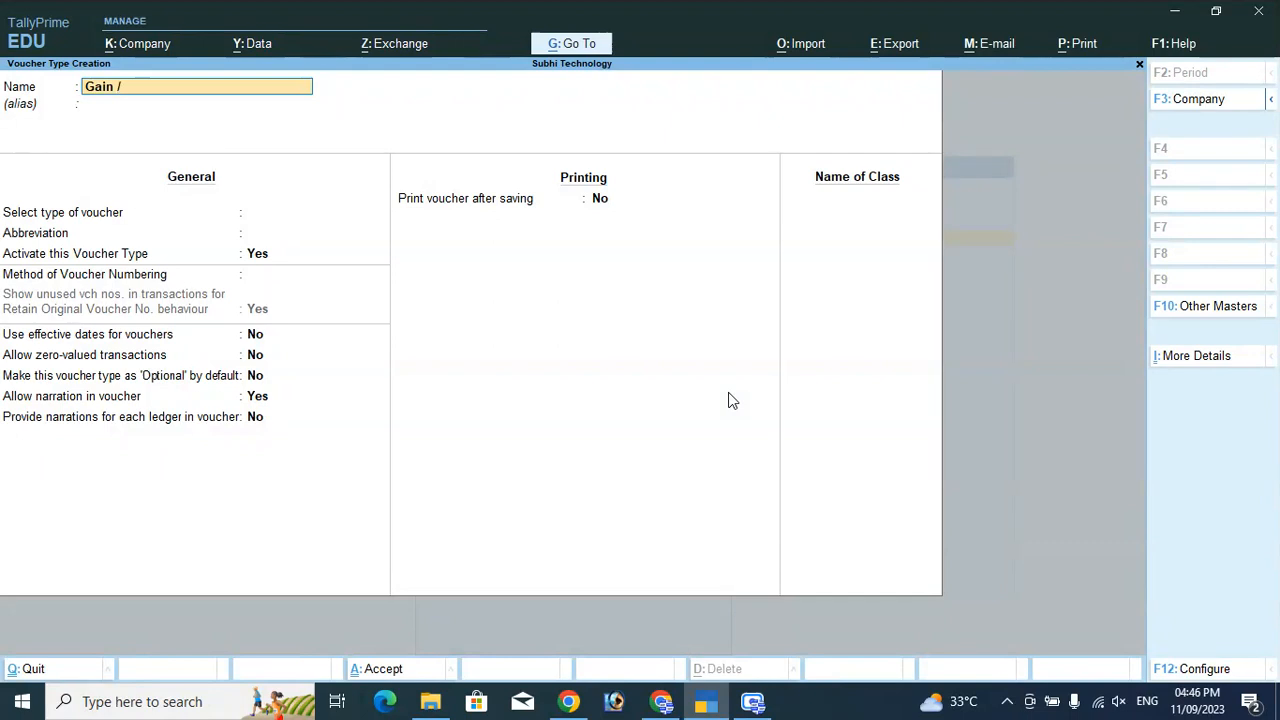
{"action": "key", "text": "Return"}
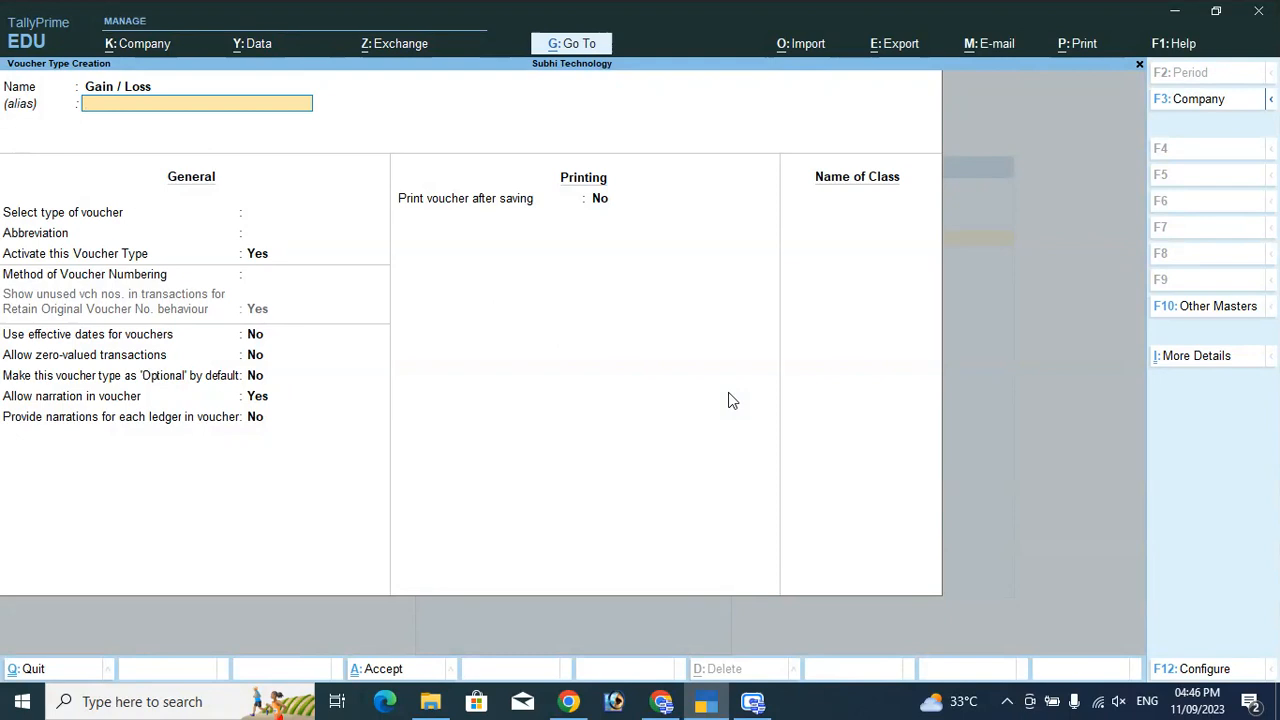
{"action": "key", "text": "Return"}
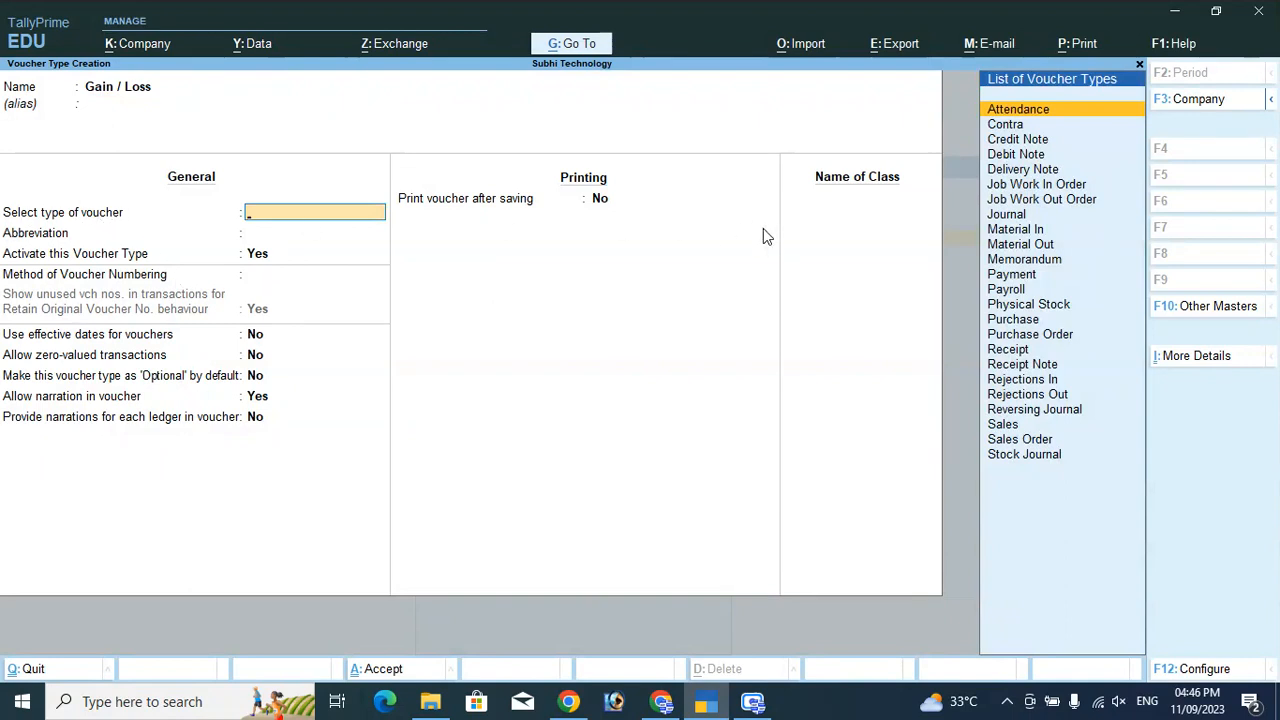
{"action": "type", "text": "Jo"}
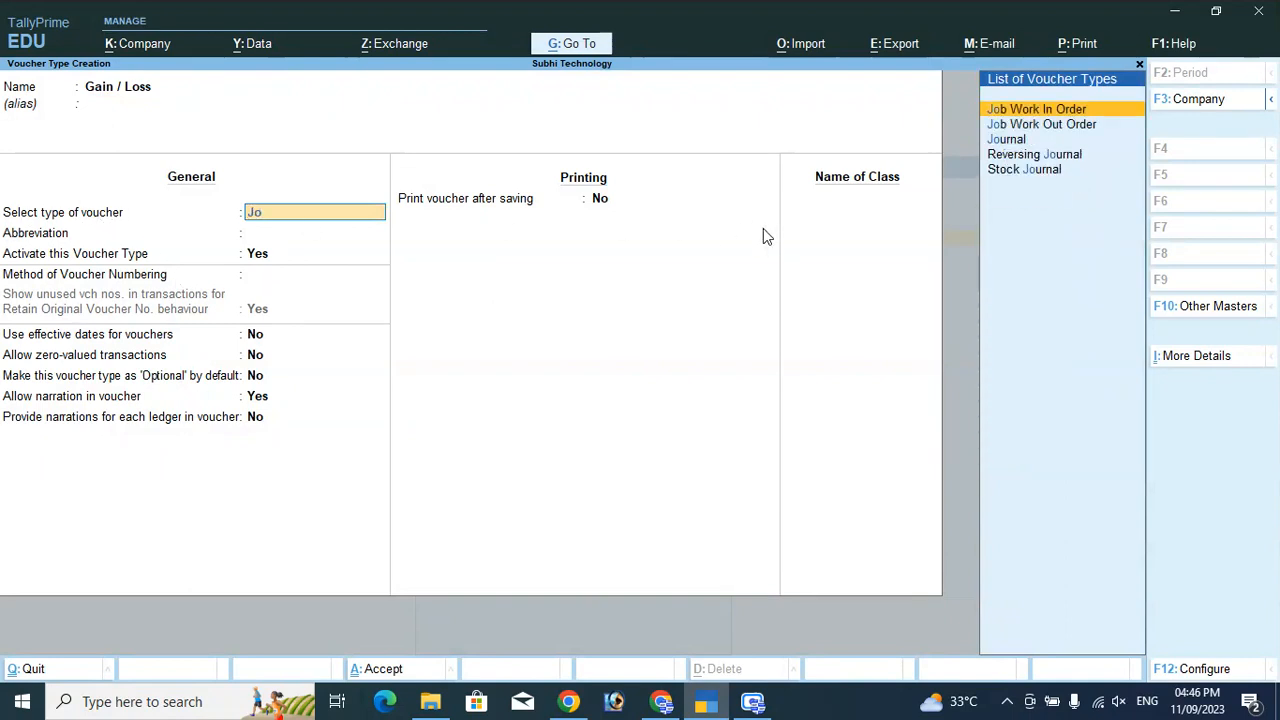
{"action": "key", "text": "Down"}
{"action": "key", "text": "Down"}
{"action": "key", "text": "Return"}
{"action": "key", "text": "Return"}
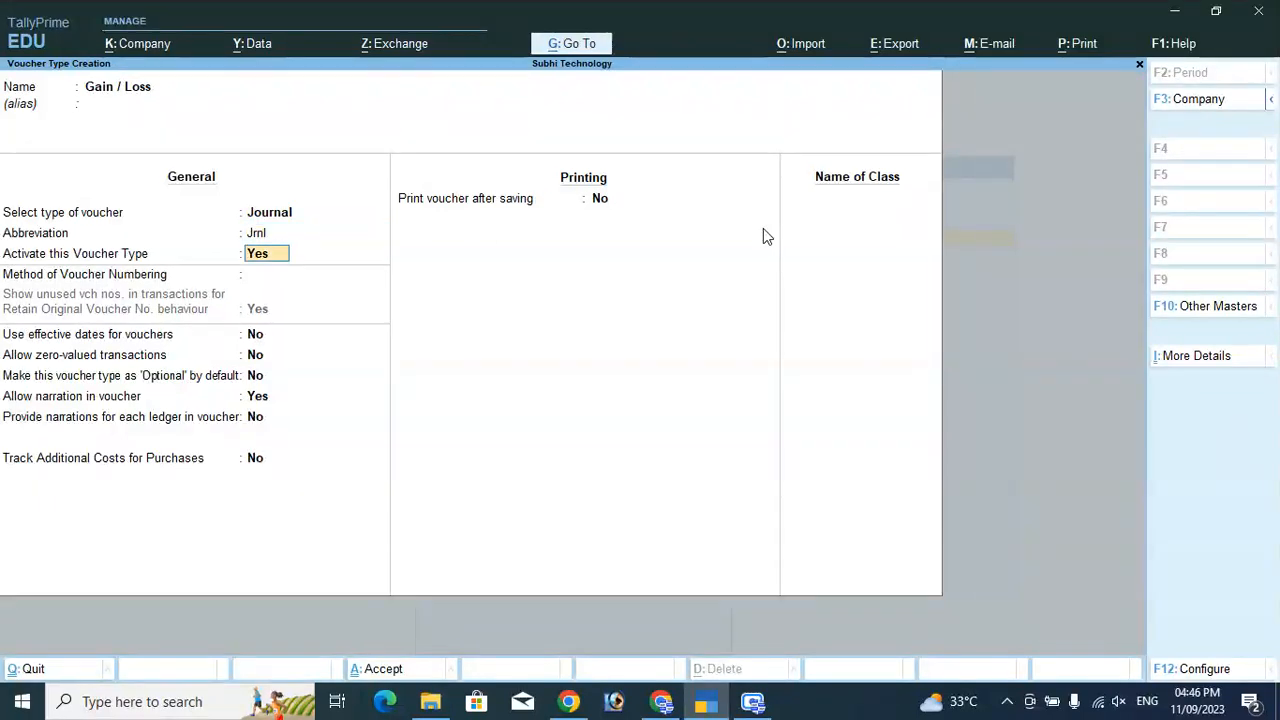
{"action": "key", "text": "Return"}
{"action": "key", "text": "Return"}
{"action": "key", "text": "Return"}
{"action": "key", "text": "Return"}
{"action": "key", "text": "Return"}
{"action": "key", "text": "Return"}
{"action": "key", "text": "Return"}
{"action": "key", "text": "Return"}
{"action": "key", "text": "Return"}
{"action": "key", "text": "Return"}
{"action": "key", "text": "Return"}
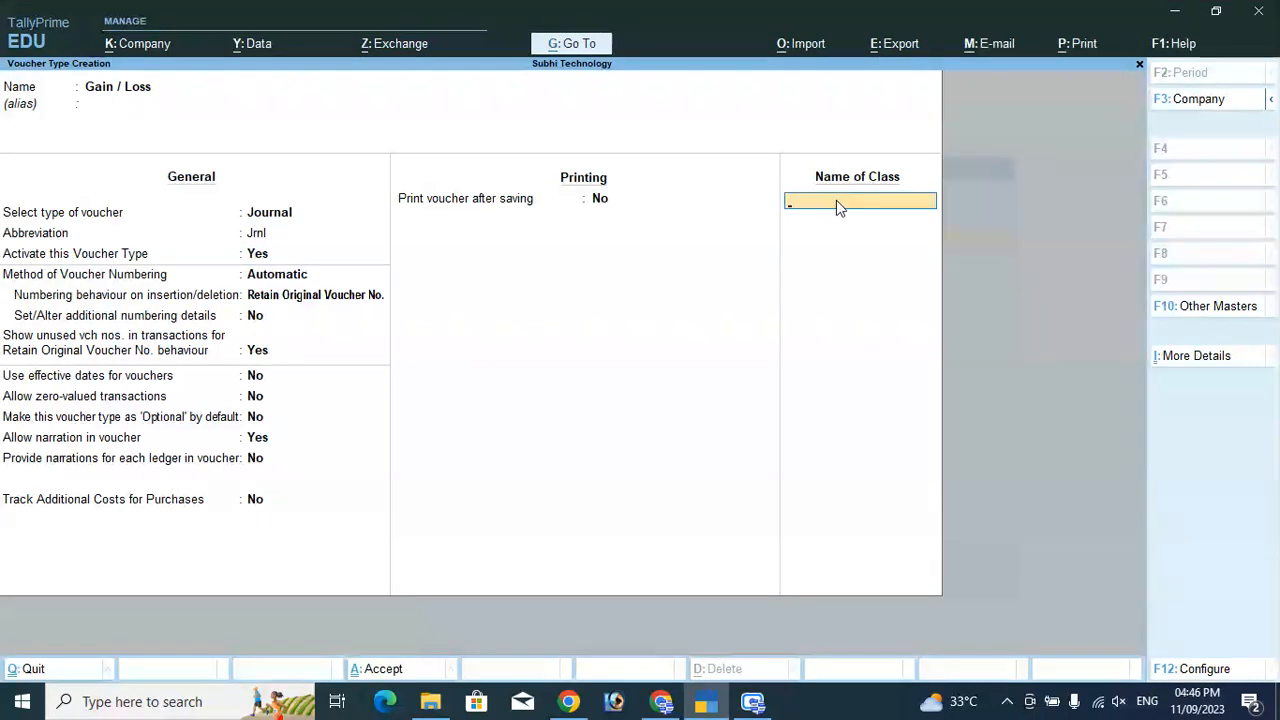
{"action": "type", "text": "Gain"}
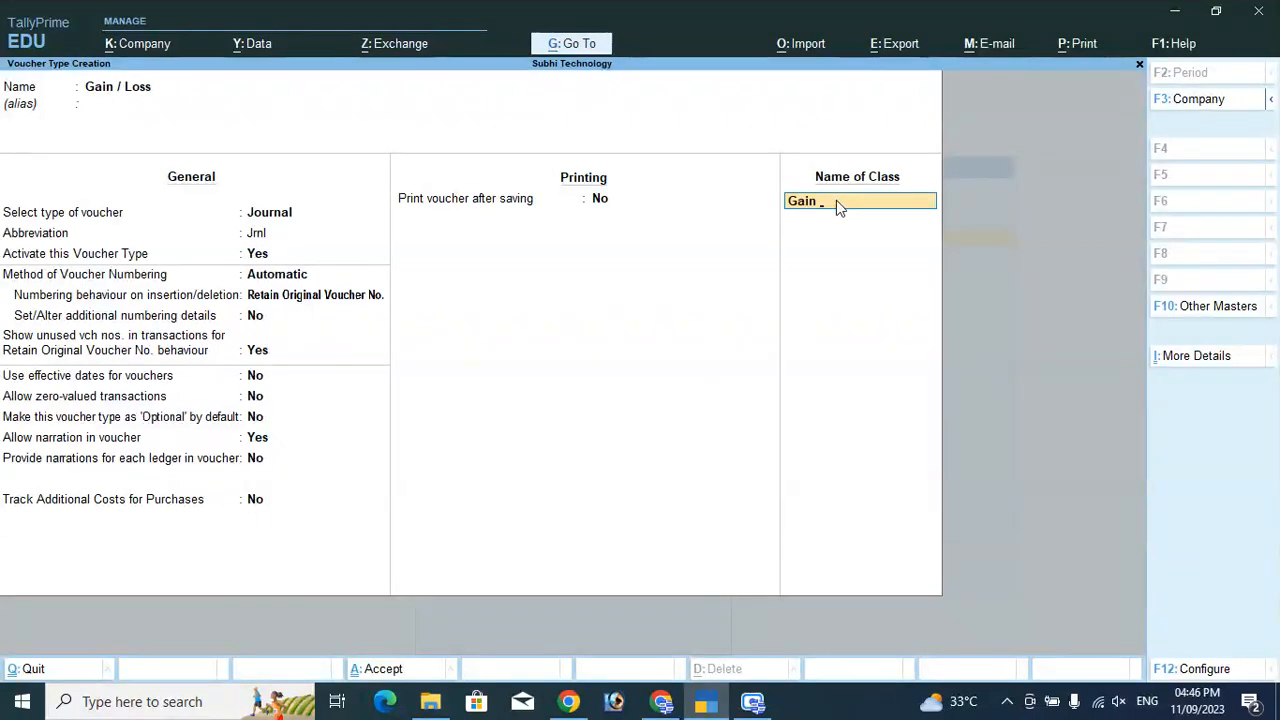
{"action": "type", "text": " & Loss"}
Set Use Class for Forex Gain/Loss Adjustments to Yes on the Gain & Loss class and save the Gain / Loss voucher type.
{"action": "key", "text": "Return"}
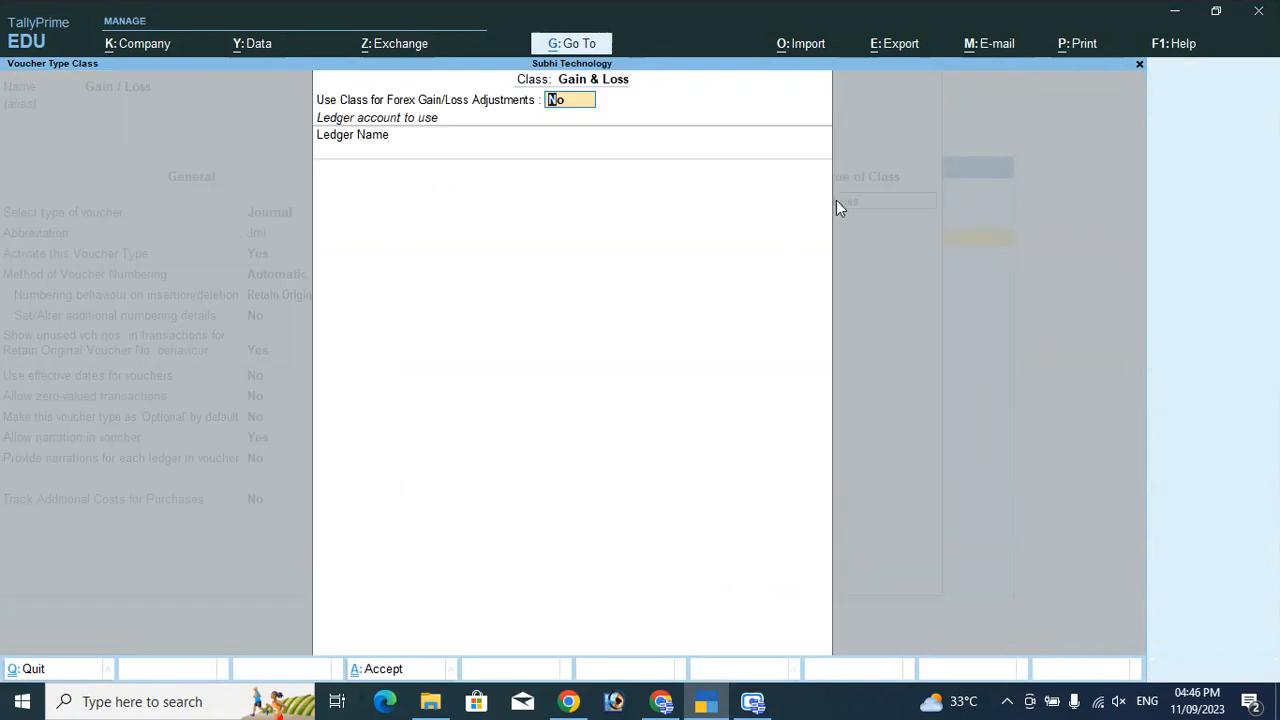
{"action": "type", "text": "yes"}
{"action": "key", "text": "Return"}
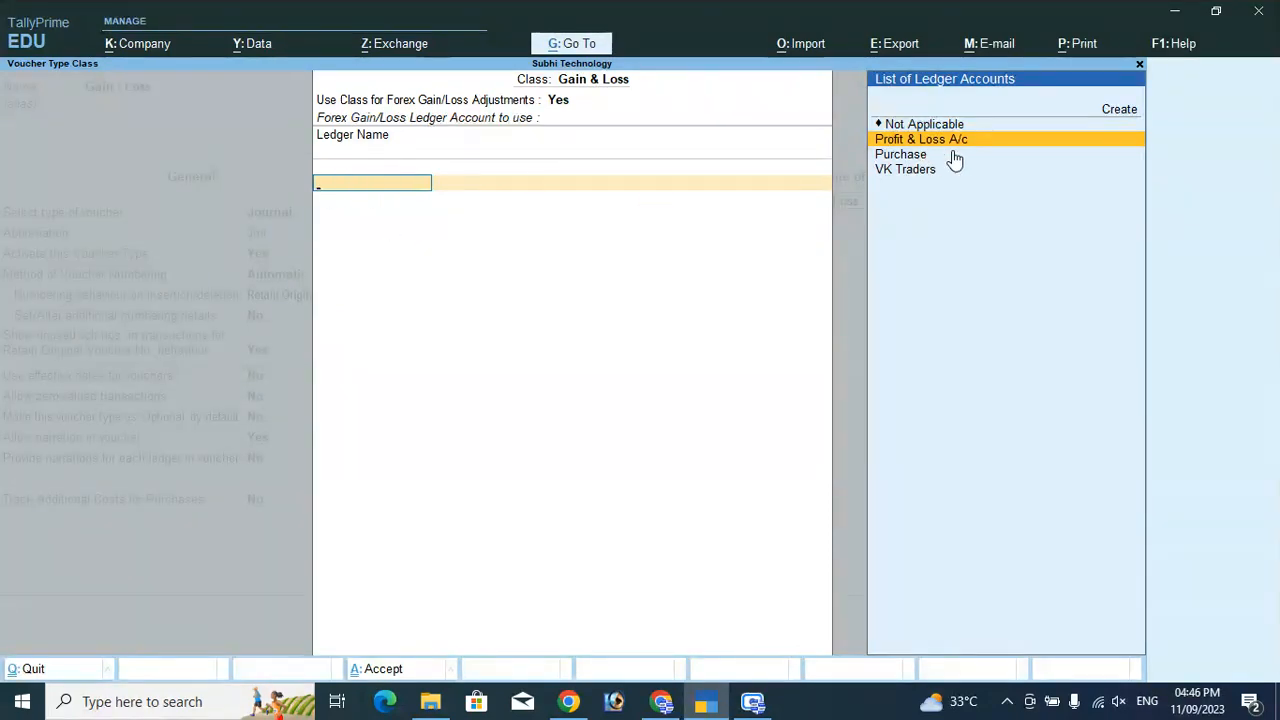
{"action": "key", "text": "Return"}
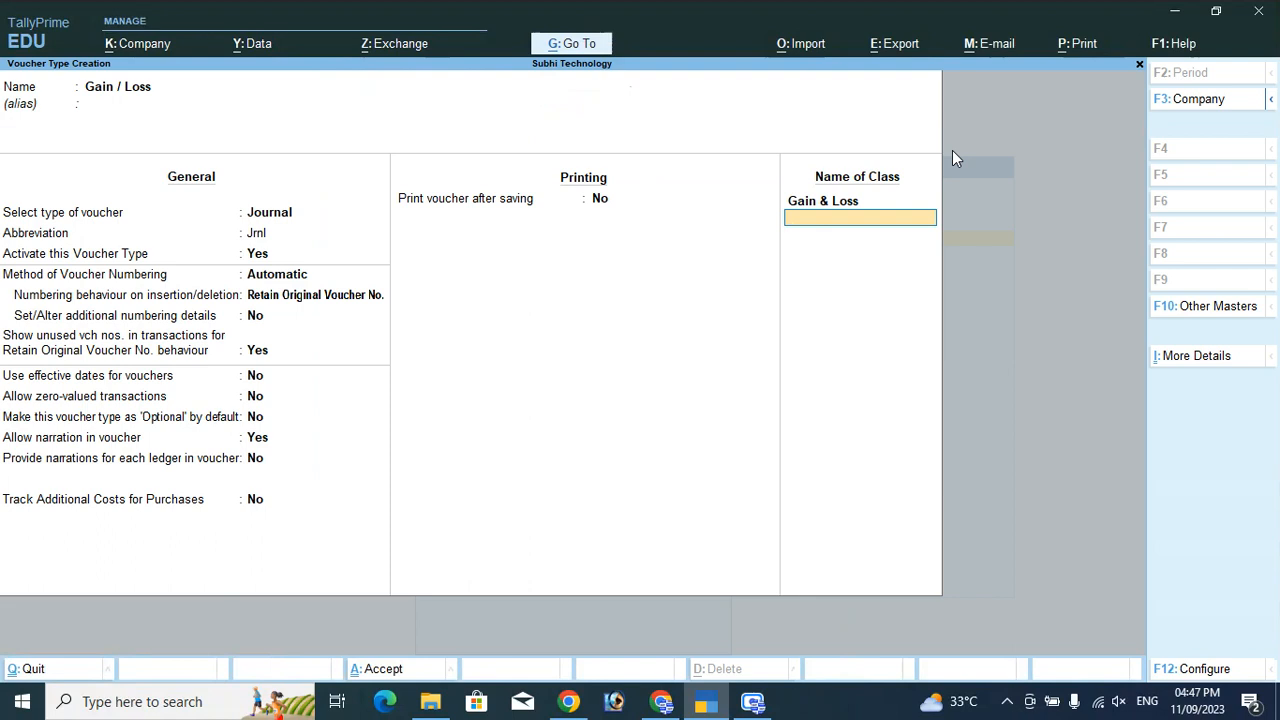
{"action": "key", "text": "Return"}
{"action": "key", "text": "Return"}
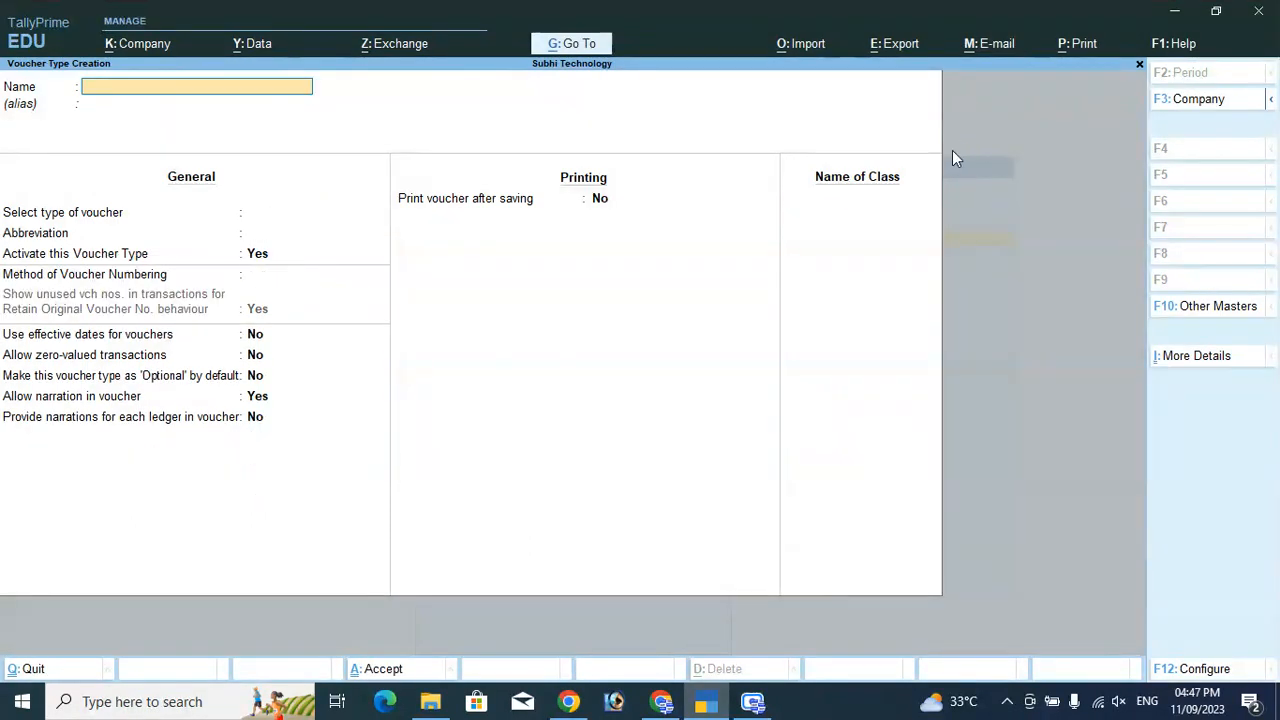
{"action": "key", "text": "Escape"}
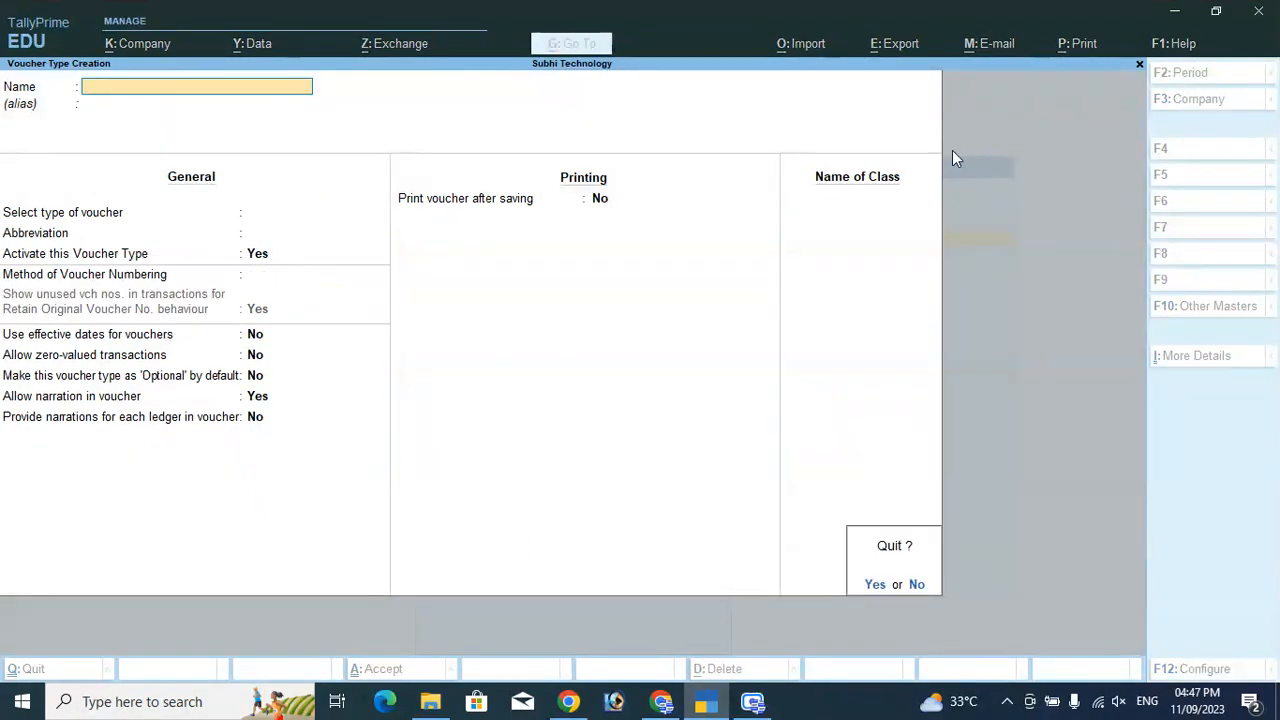
{"action": "key", "text": "Return"}
Start a Gain / Loss voucher using the Gain & Loss class.
{"action": "key", "text": "Escape"}
{"action": "key", "text": "Down"}
{"action": "key", "text": "Down"}
{"action": "key", "text": "Down"}
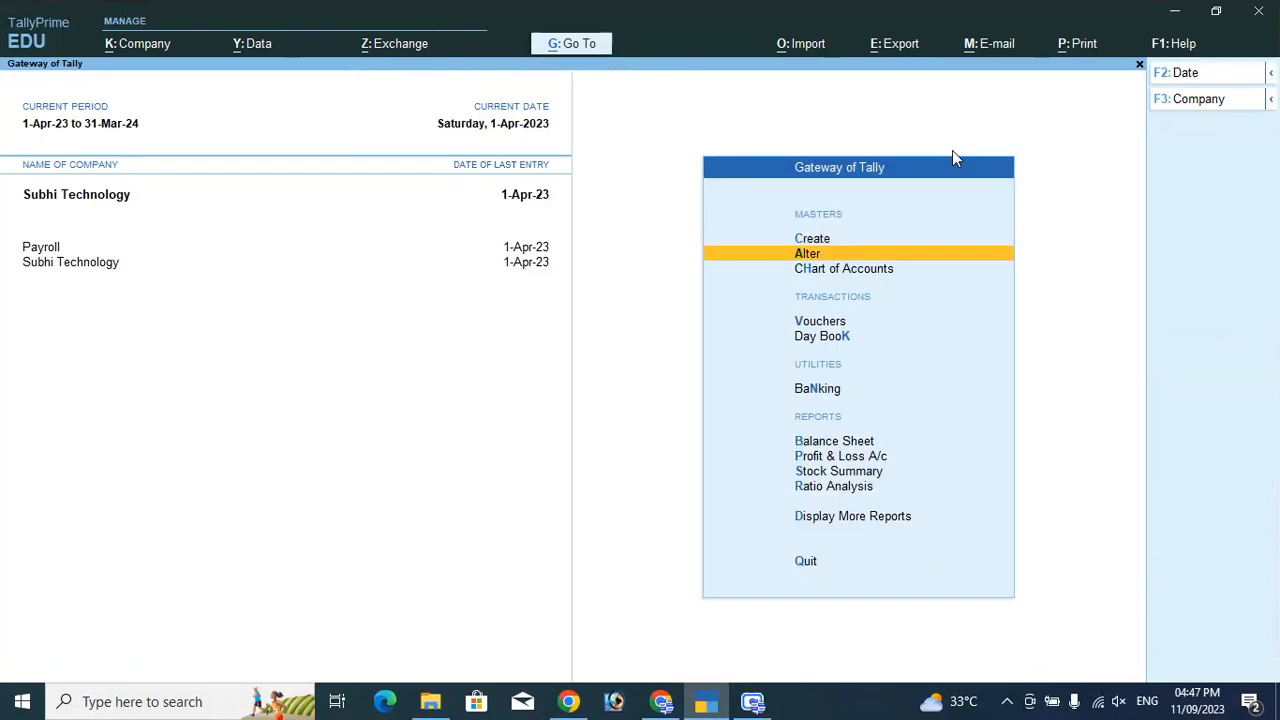
{"action": "key", "text": "Return"}
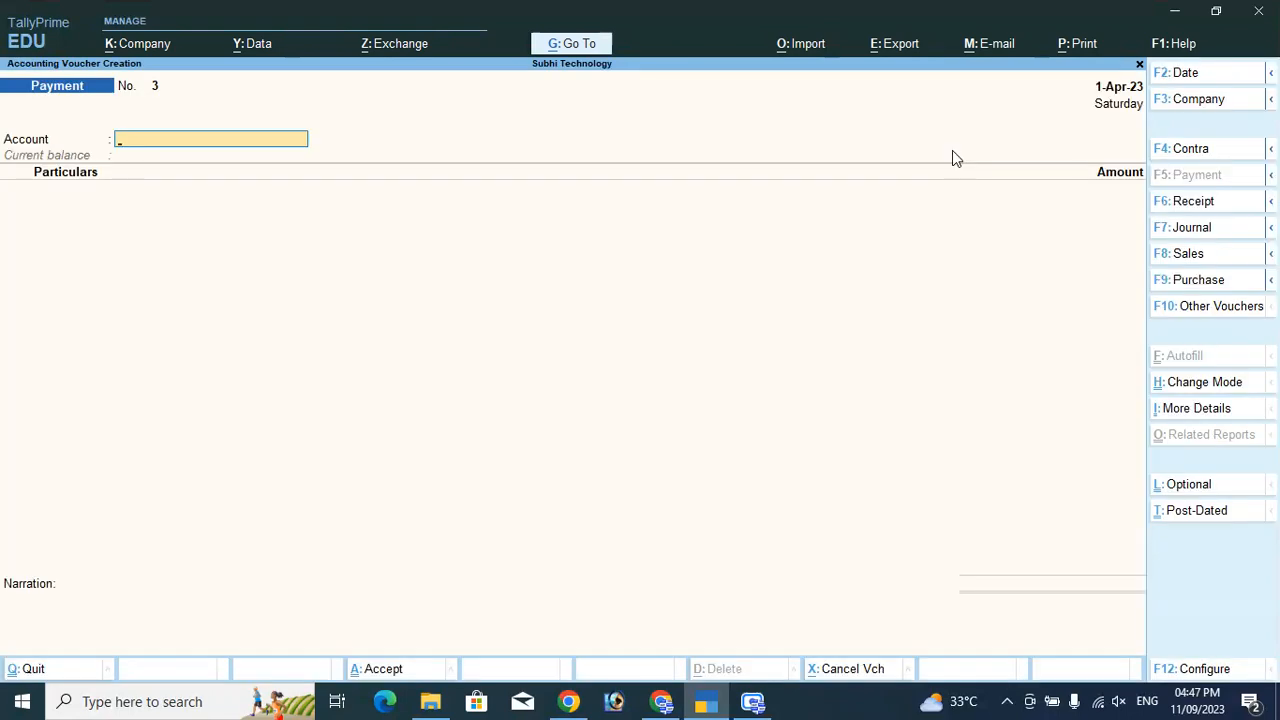
{"action": "left_click", "coordinate": [1193, 230]}
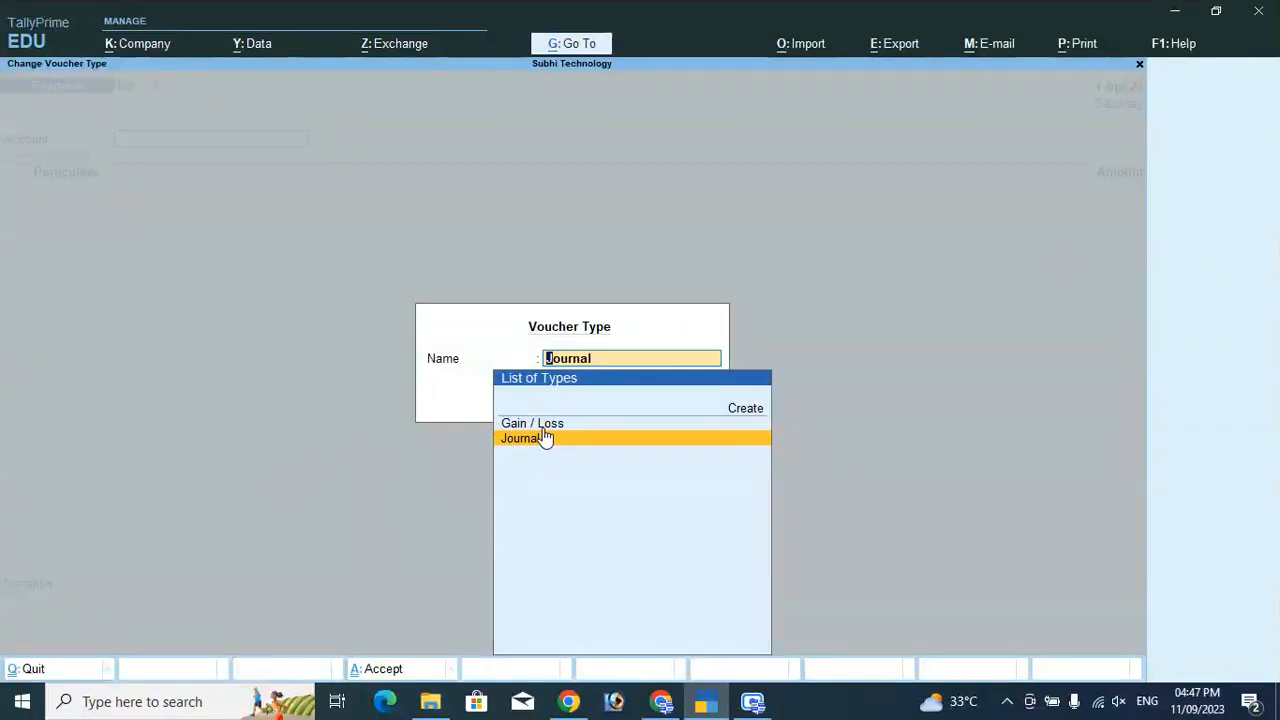
{"action": "key", "text": "Up"}
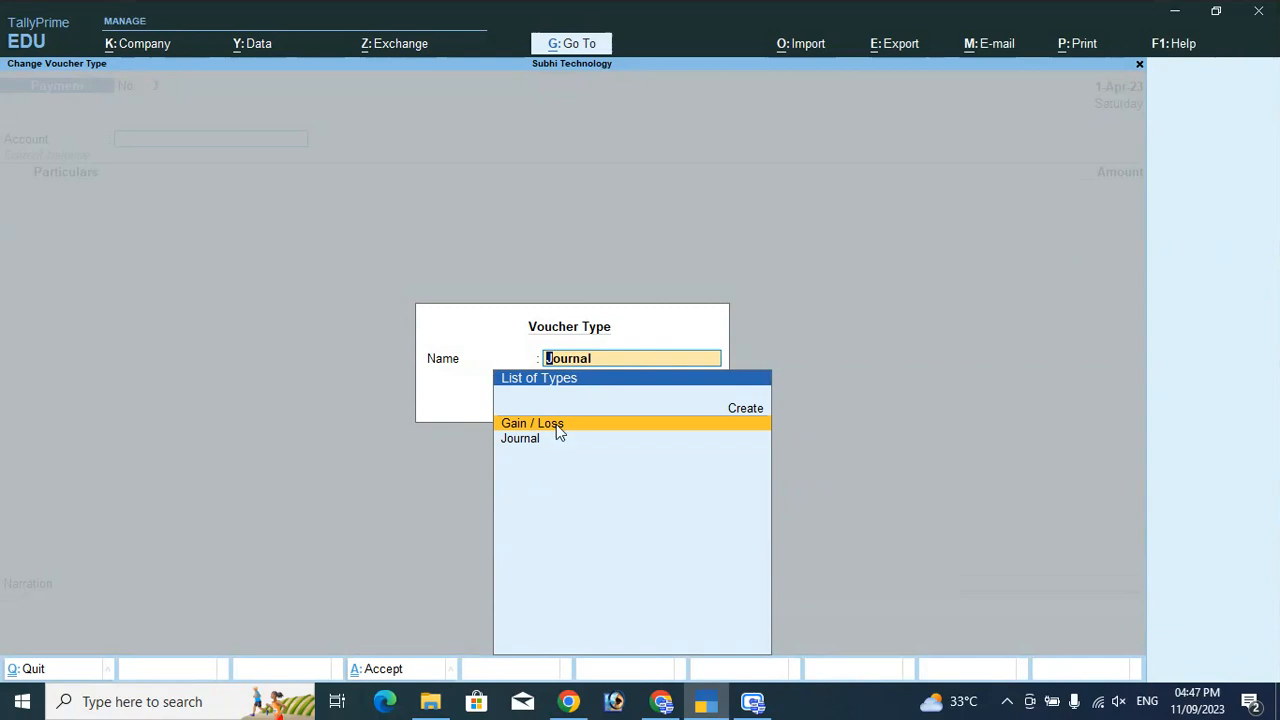
{"action": "left_click", "coordinate": [557, 427]}
{"action": "key", "text": "Down"}
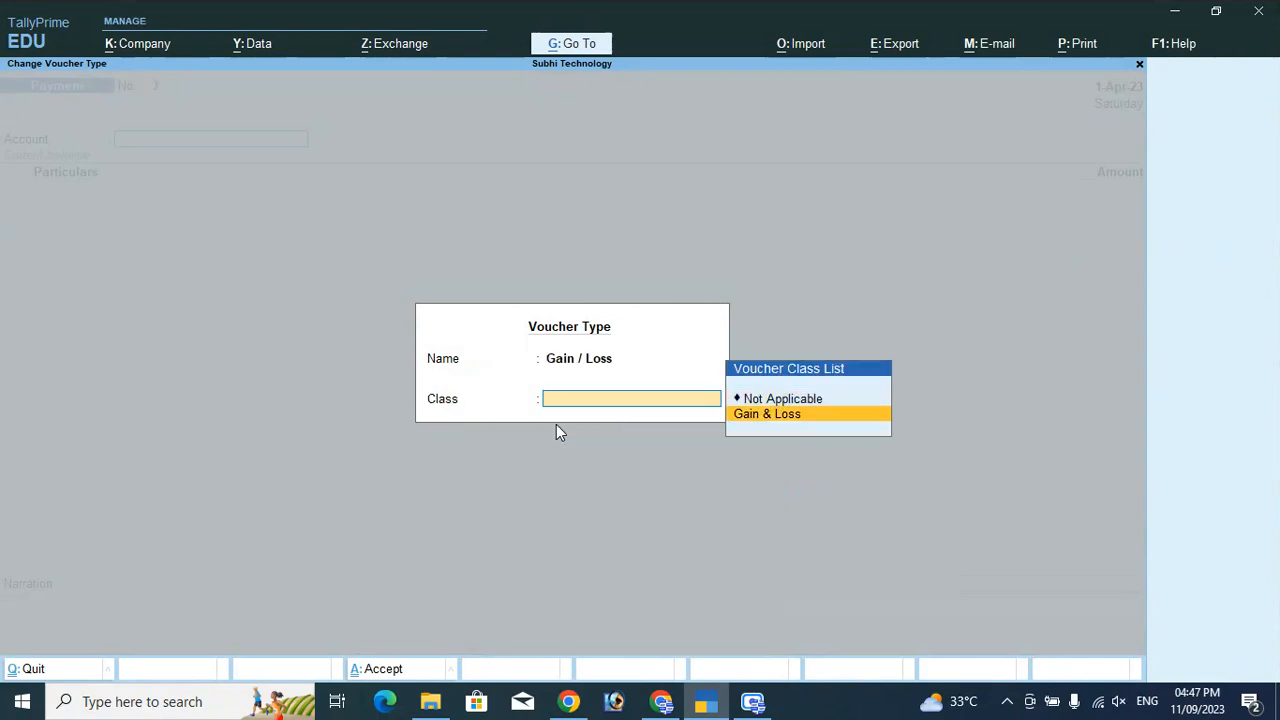
{"action": "key", "text": "Return"}
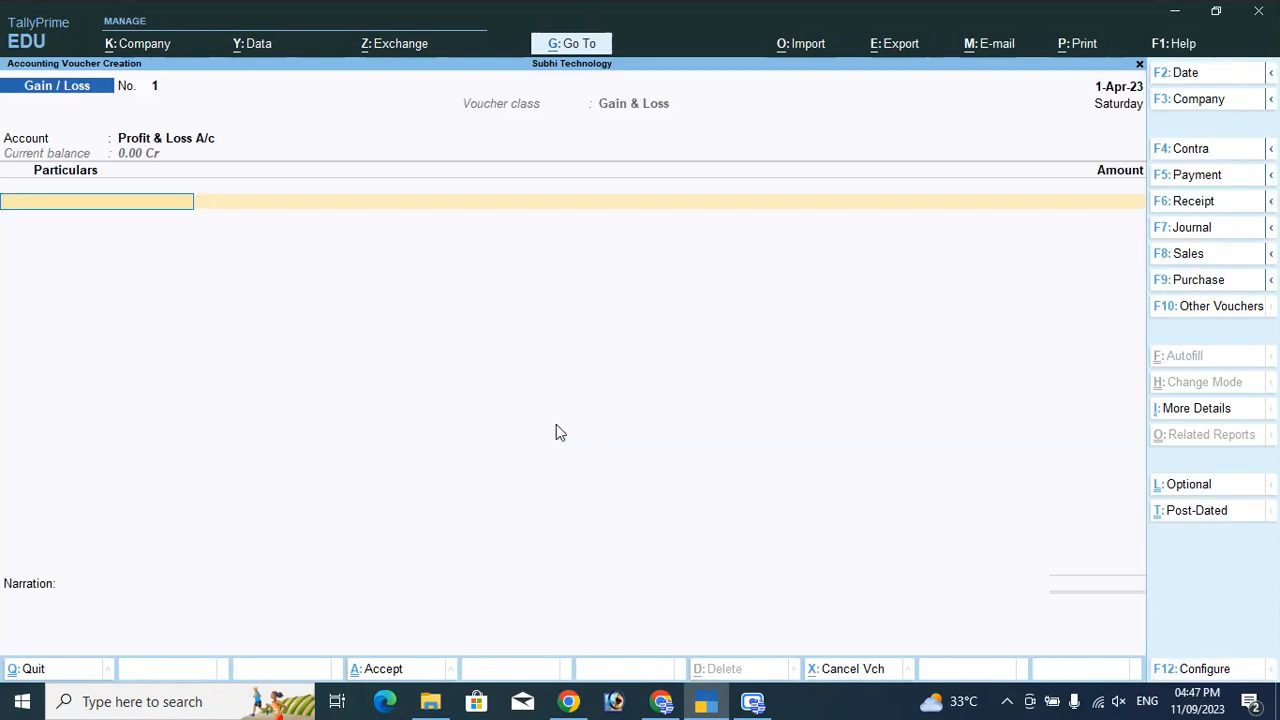
Select VK Traders, settle pending bill 1 for 500.00 Cr, and save voucher 1.
{"action": "type", "text": "Vk"}
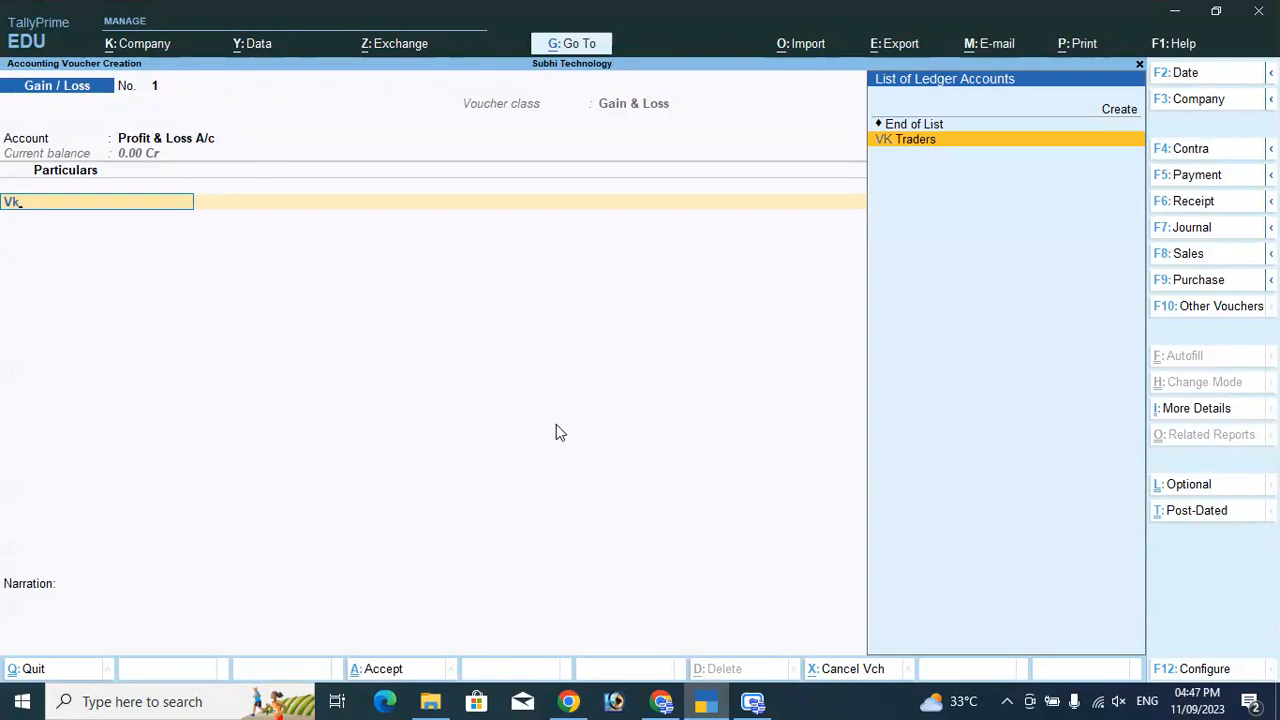
{"action": "key", "text": "Return"}
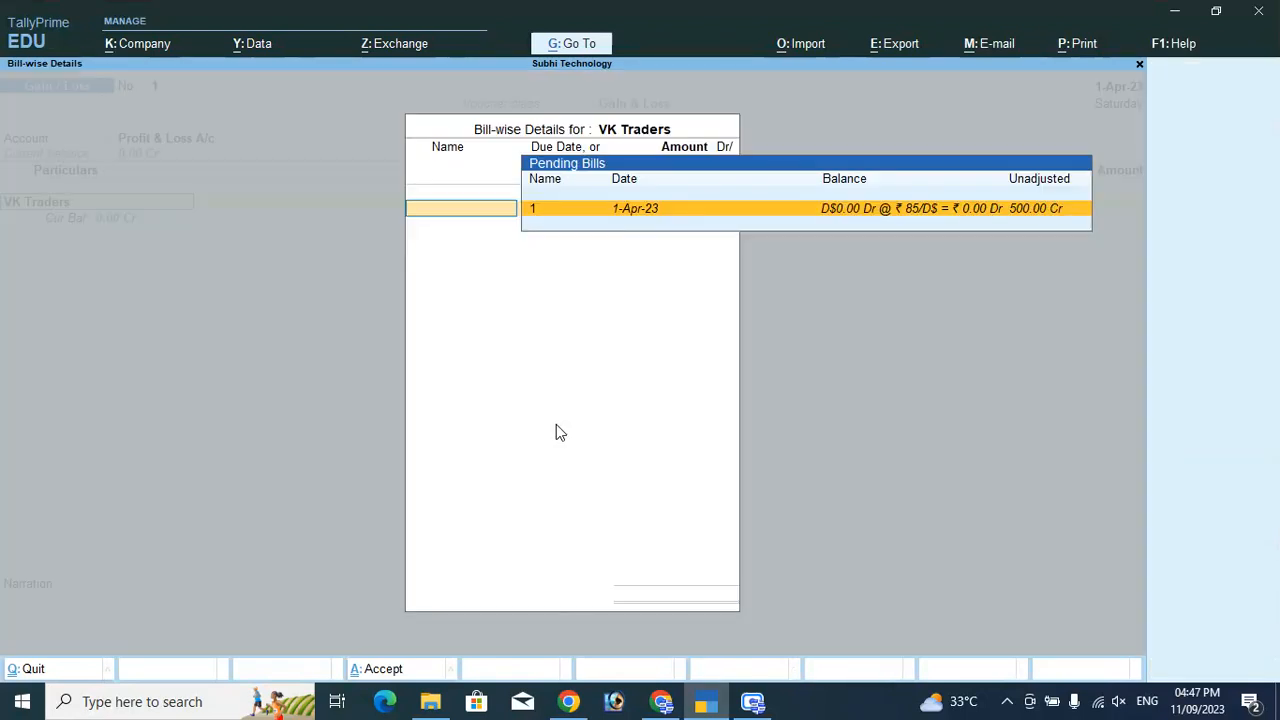
{"action": "key", "text": "Return"}
{"action": "key", "text": "Return"}
{"action": "key", "text": "Return"}
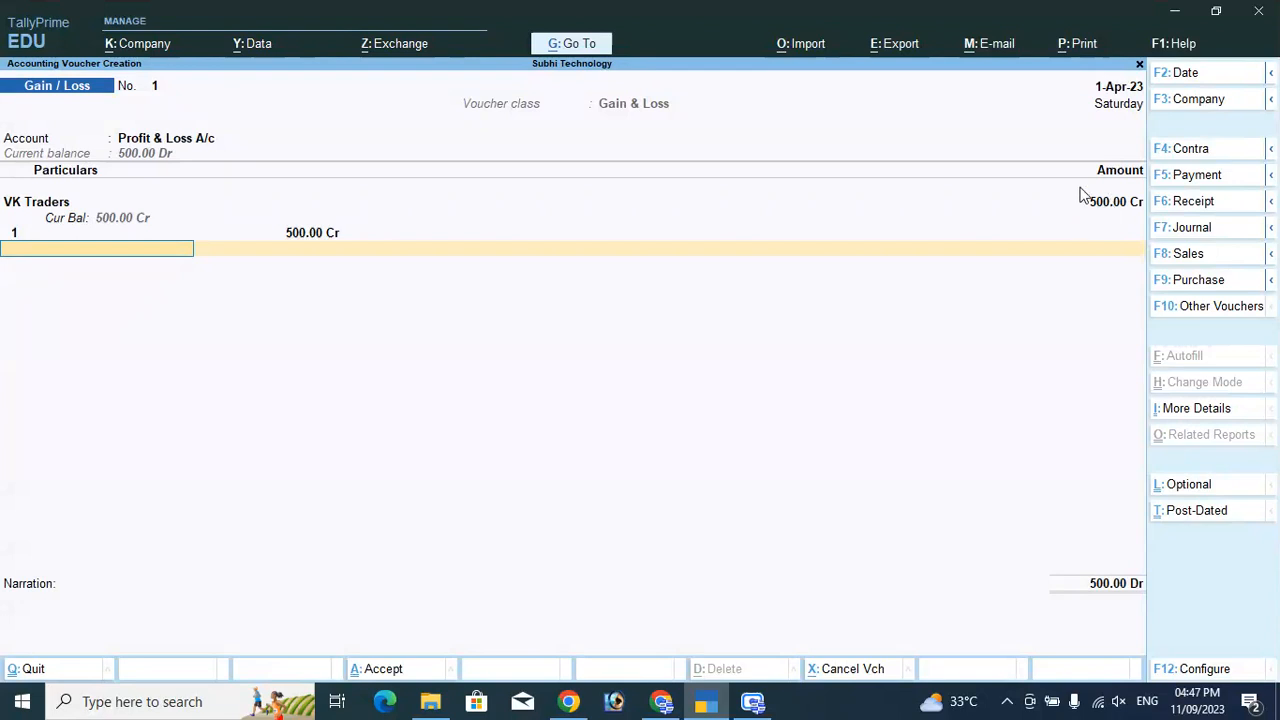
{"action": "key", "text": "Return"}
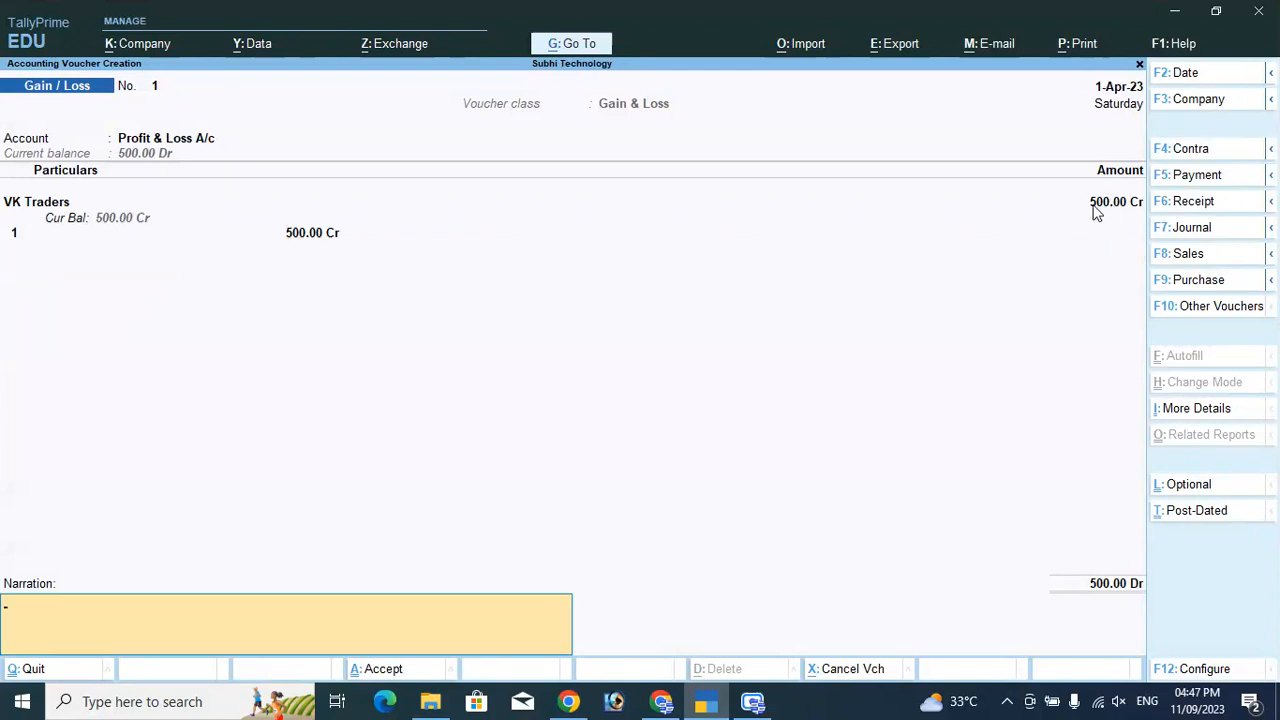
{"action": "key", "text": "Return"}
{"action": "key", "text": "Return"}
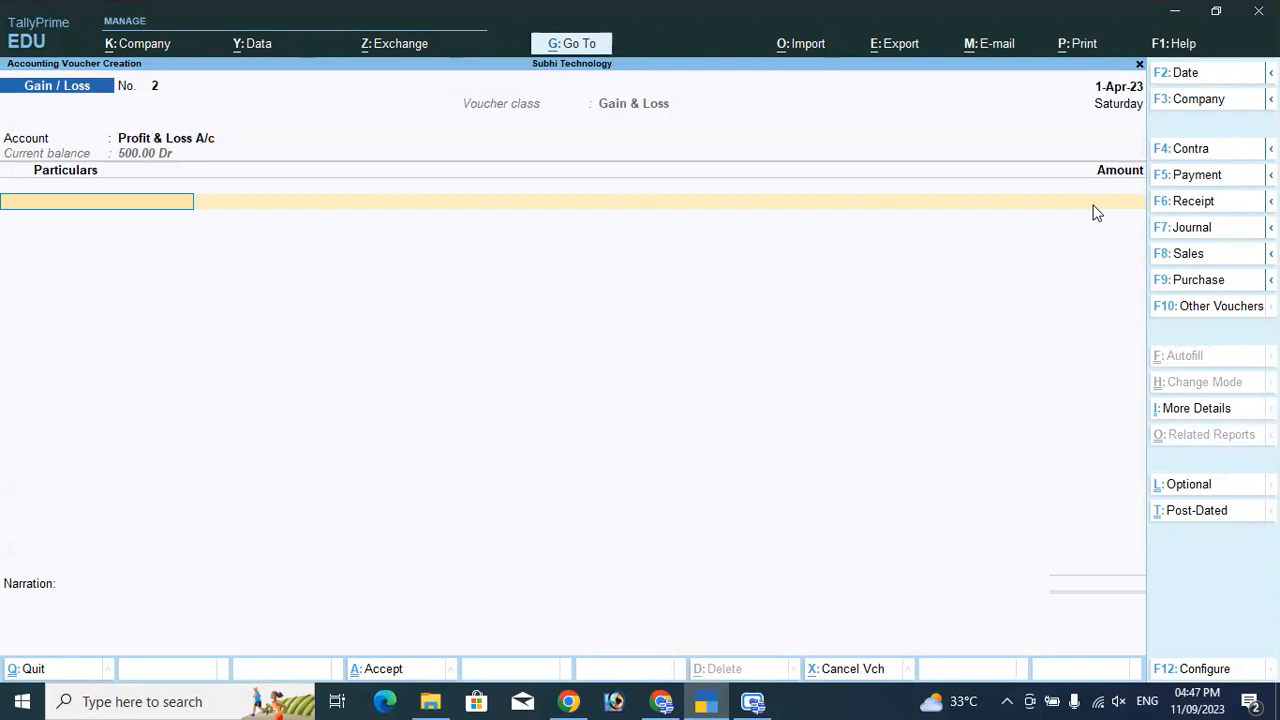
{"action": "key", "text": "Escape"}
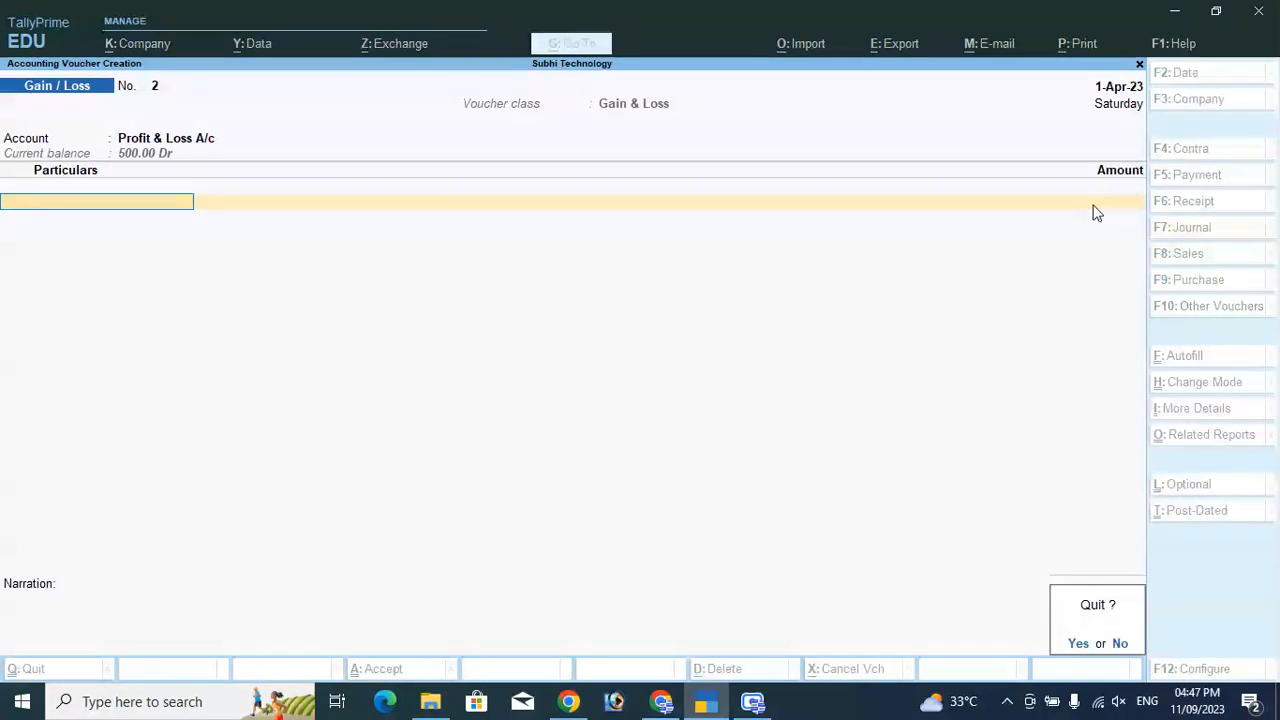
Leave voucher entry and open the Balance Sheet from the Gateway of Tally.
{"action": "key", "text": "y"}
{"action": "key", "text": "Down"}
{"action": "key", "text": "Down"}
{"action": "key", "text": "Down"}
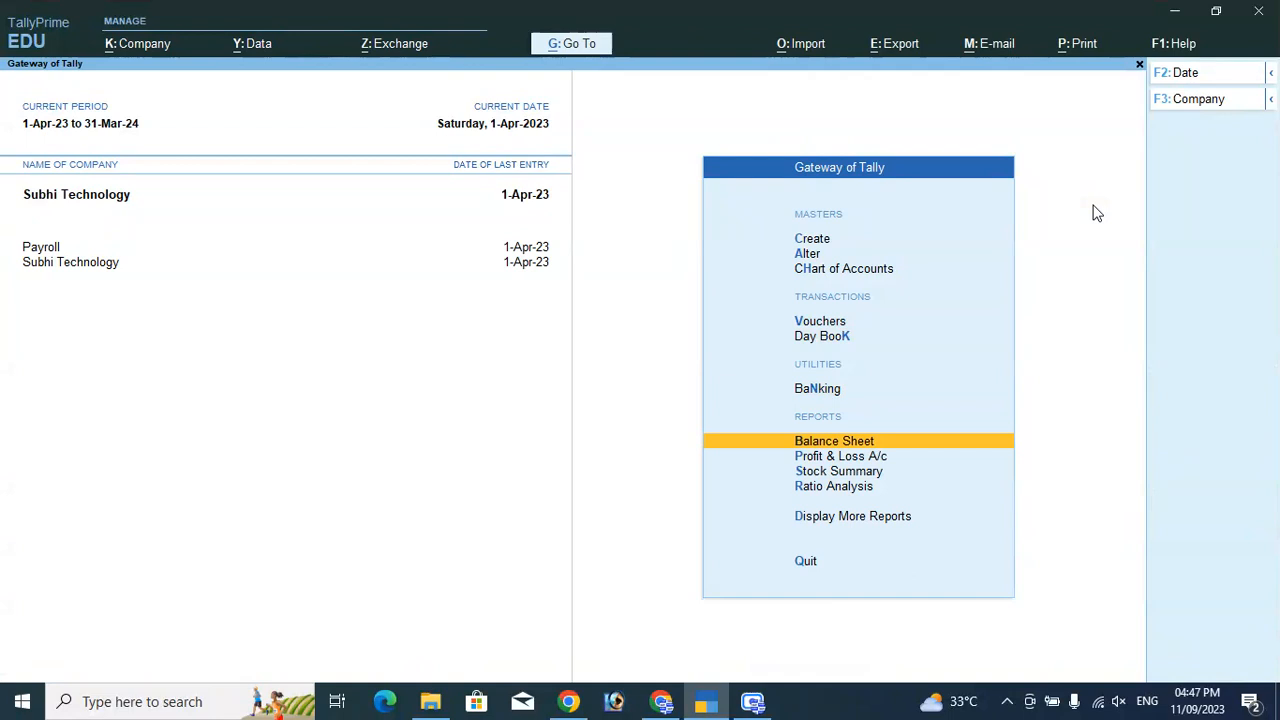
{"action": "key", "text": "Return"}
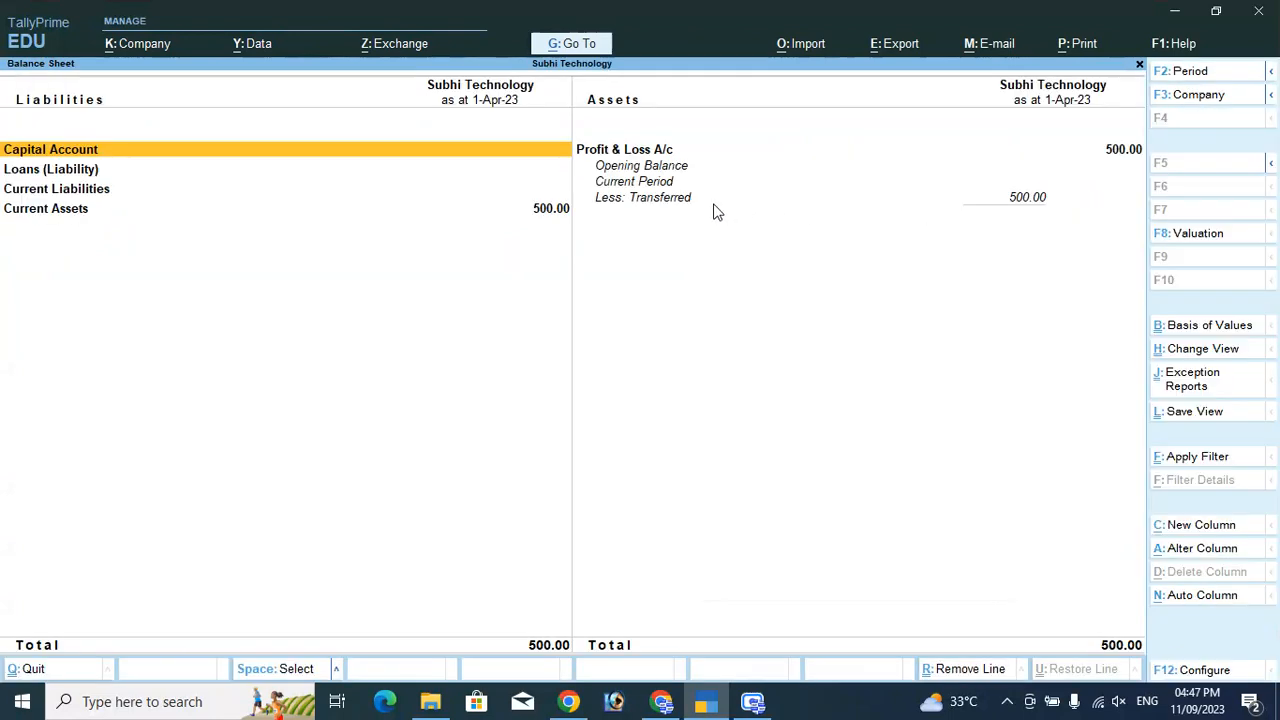